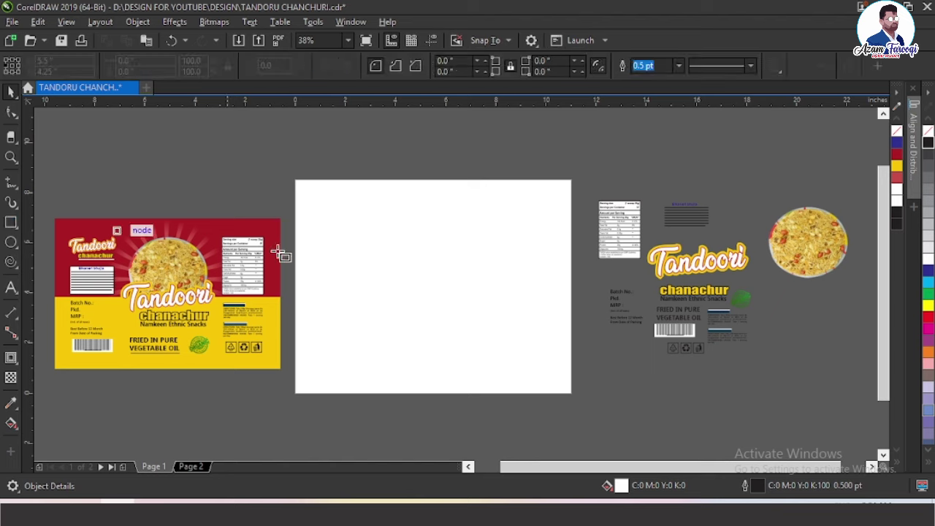
# Draw a rectangle on the blank page, size it to 9 by 6 inches and centre it on the page.
pyautogui.moveTo(319, 207); pyautogui.dragTo(552, 358)
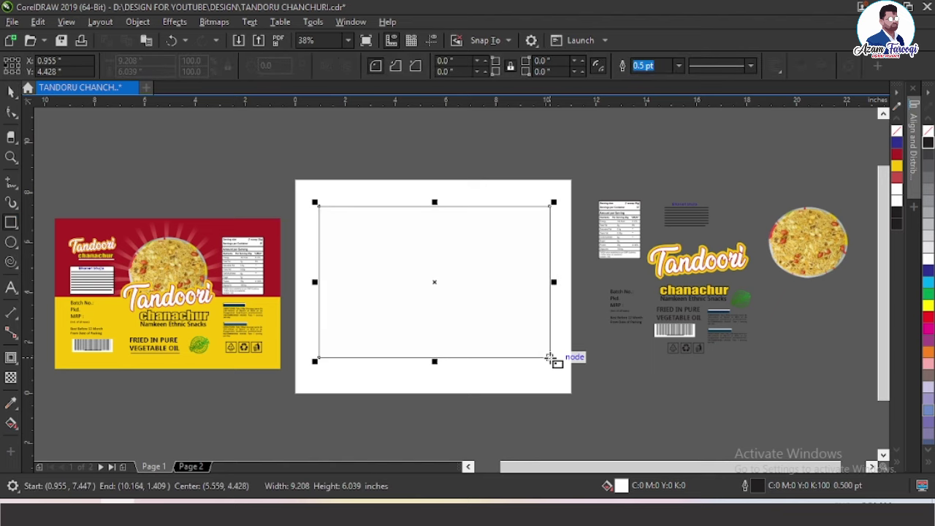
pyautogui.press('space')
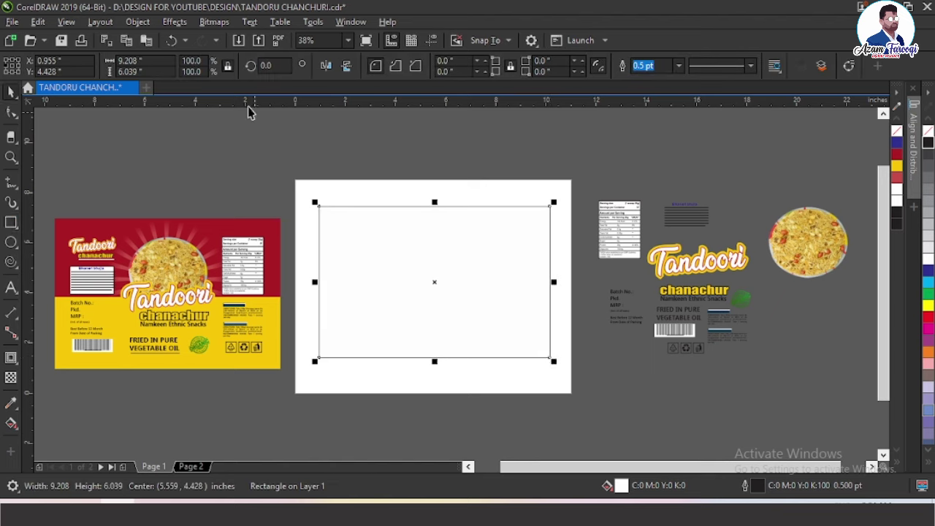
pyautogui.click(230, 71)
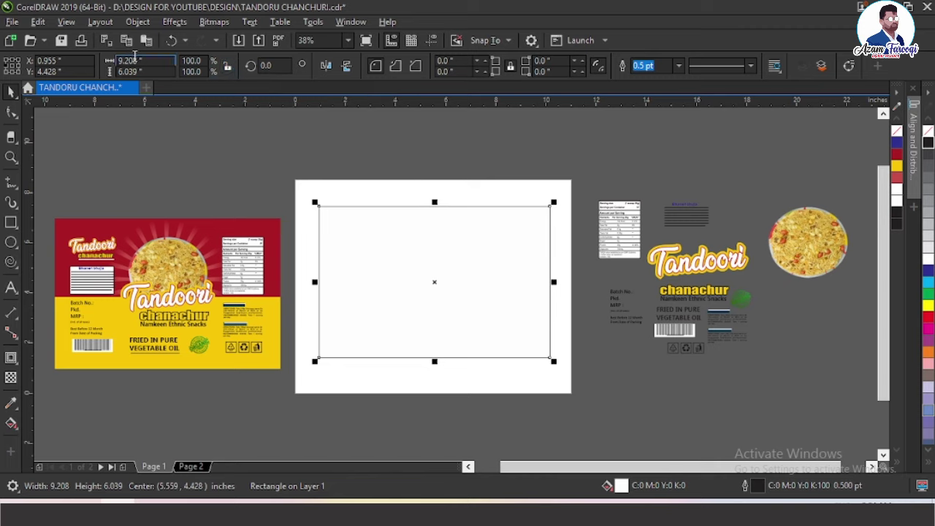
pyautogui.moveTo(144, 60); pyautogui.dragTo(108, 60)
pyautogui.write('9')
pyautogui.press('Tab')
pyautogui.write('6')
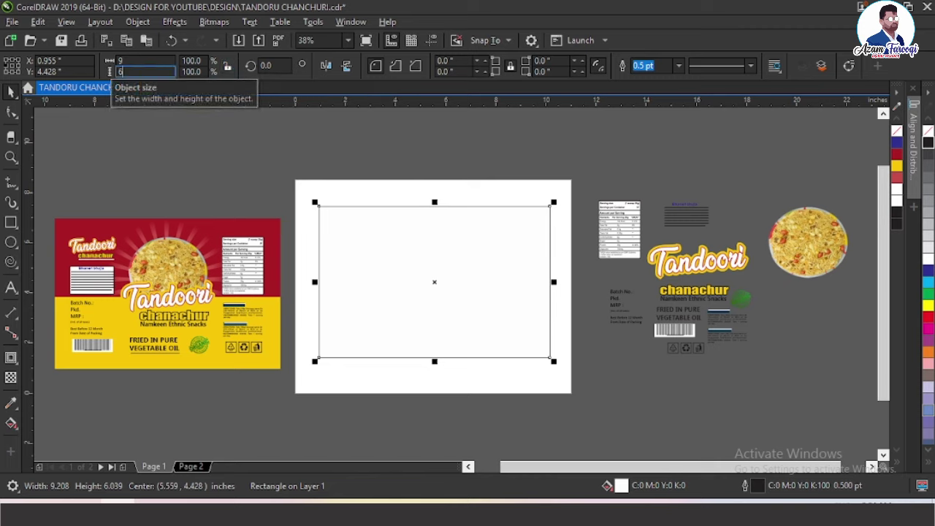
pyautogui.press('Return')
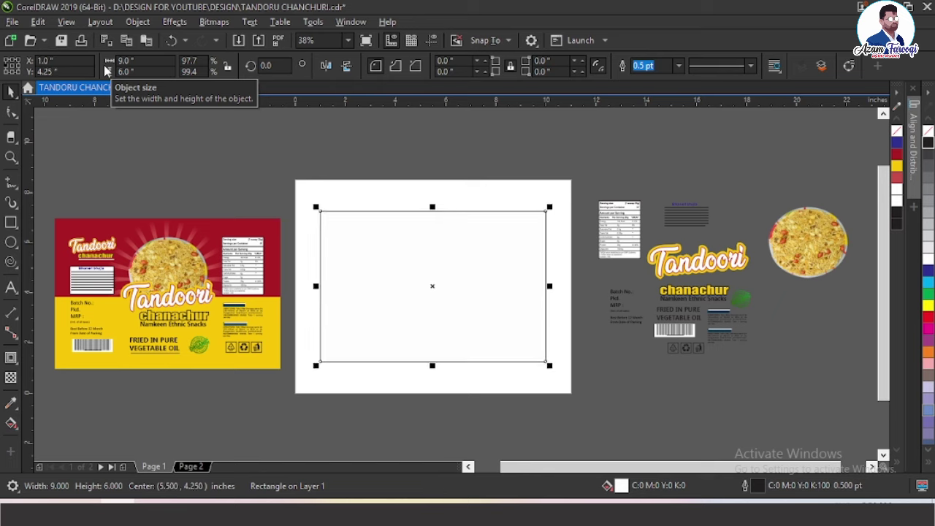
# Apply a one-step inside contour with a 0.5-inch offset to the 9 by 6 inch rectangle.
pyautogui.click(318, 236)
pyautogui.click(344, 276)
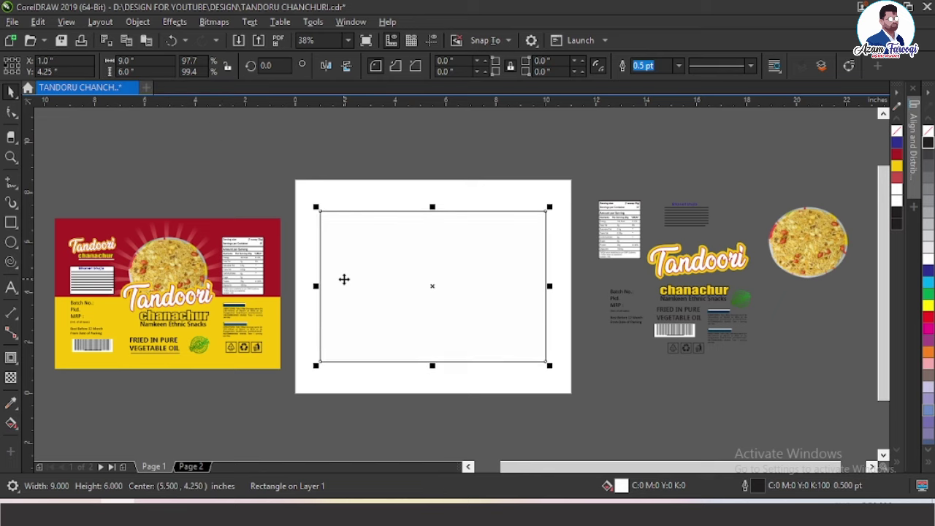
pyautogui.click(14, 361)
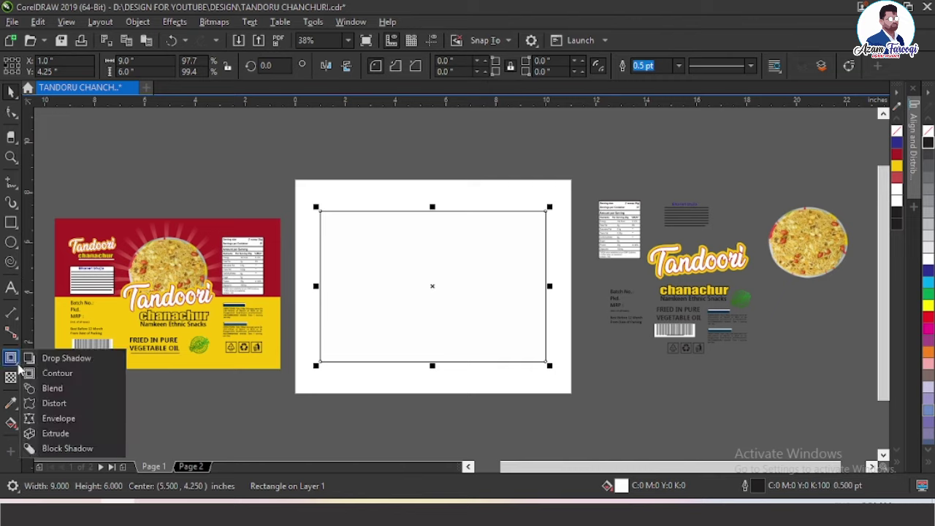
pyautogui.click(57, 374)
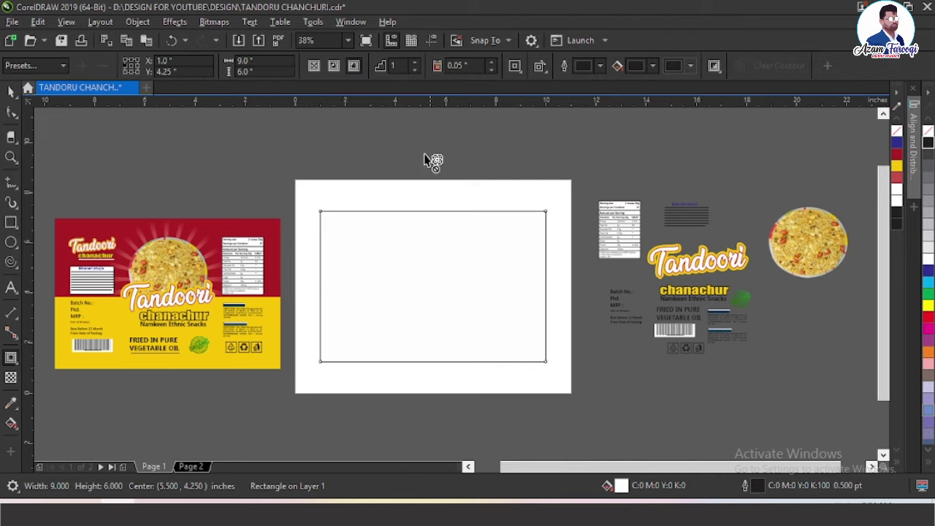
pyautogui.doubleClick(479, 67)
pyautogui.write('0.')
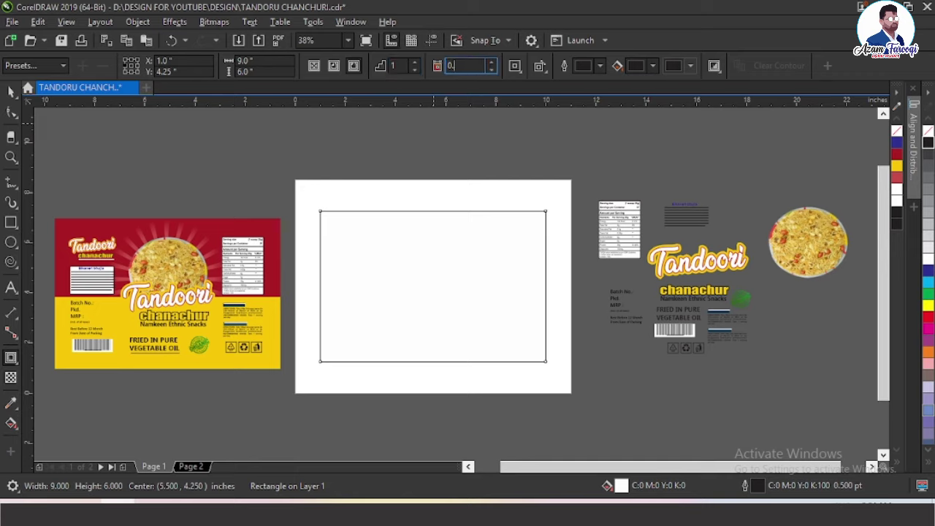
pyautogui.press('Return')
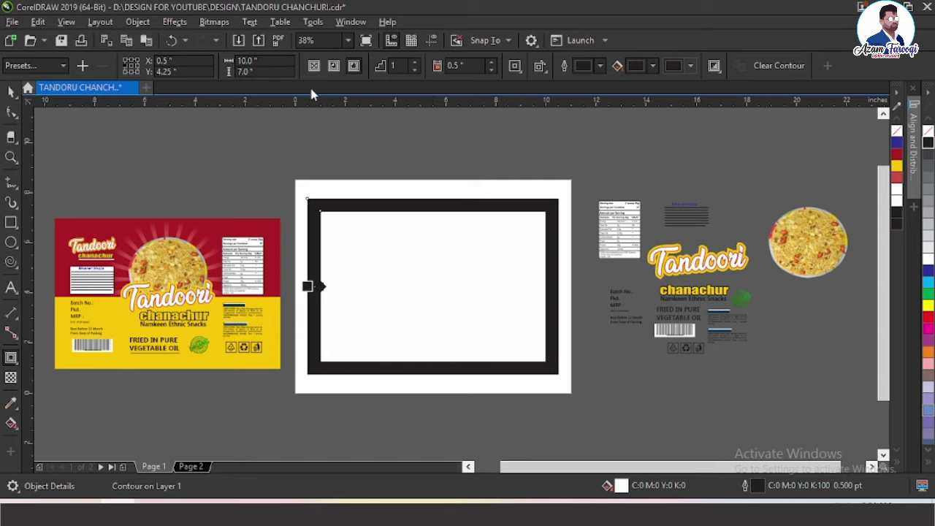
pyautogui.click(333, 66)
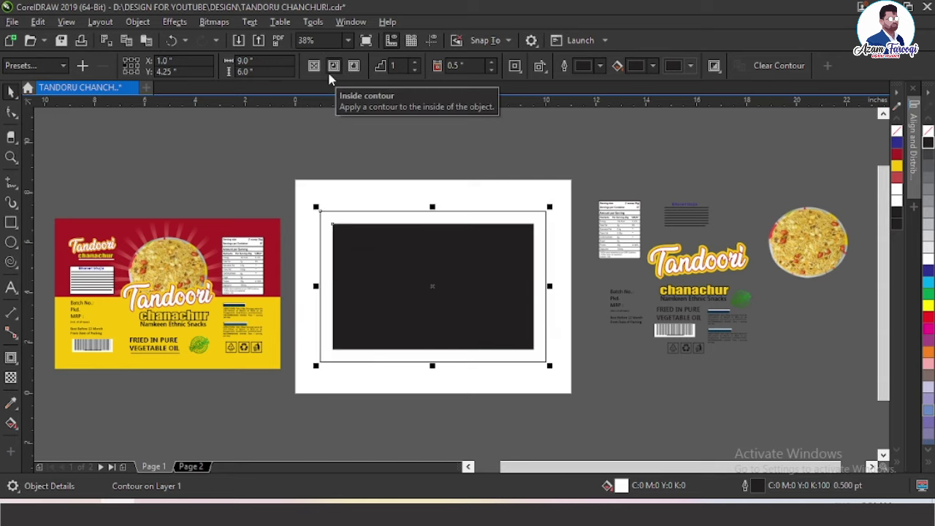
# Separate the contour from its source rectangle and remove the black fill from the inset rectangle.
pyautogui.press('space')
pyautogui.click(416, 281)
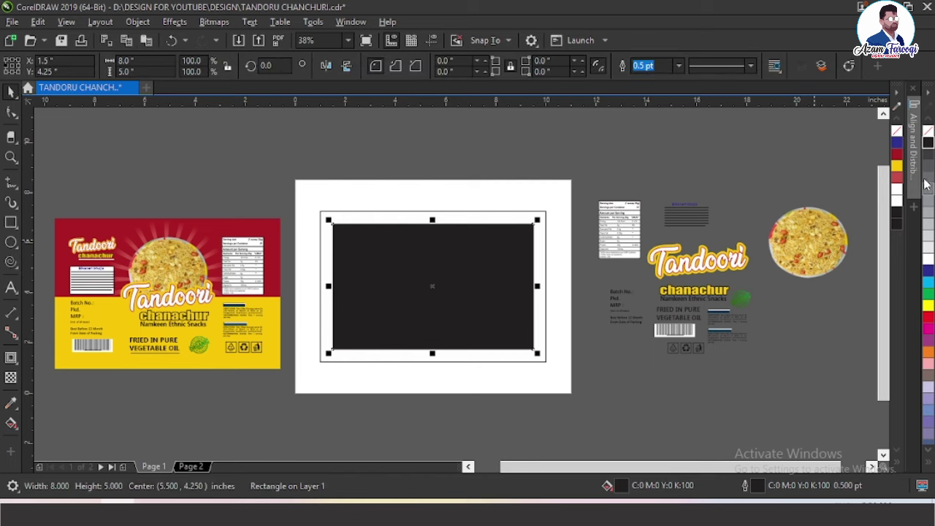
pyautogui.click(898, 131)
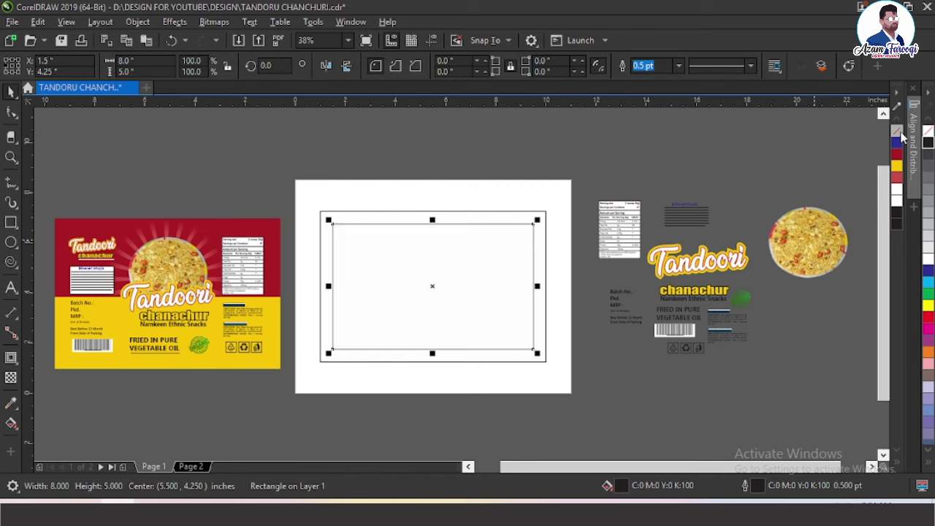
pyautogui.click(529, 139)
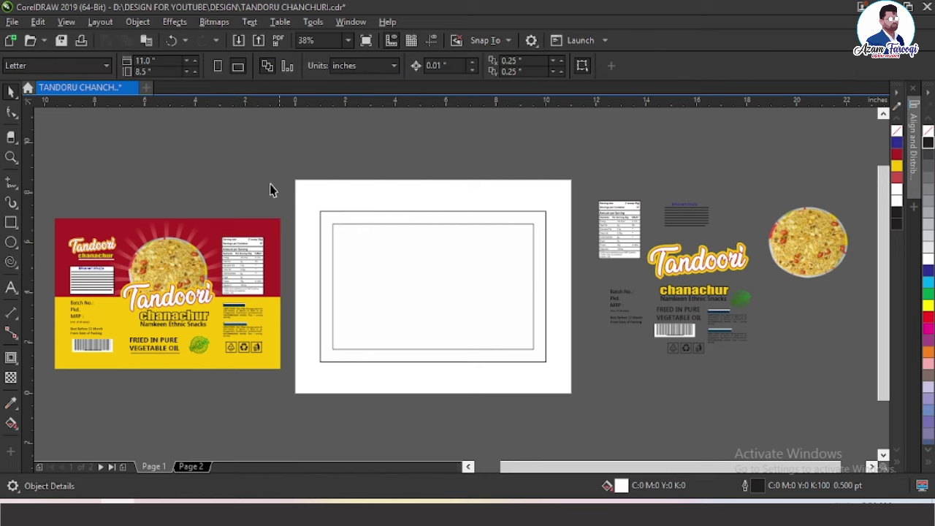
# Apply another inside contour to the outer rectangle with a 0.25-inch offset.
pyautogui.press('F2')
pyautogui.moveTo(213, 147); pyautogui.dragTo(678, 373)
pyautogui.click(411, 264)
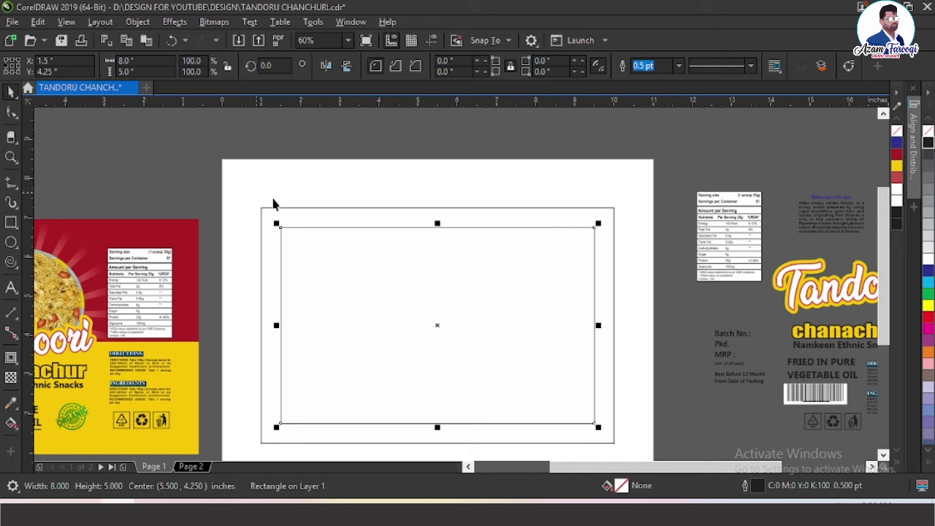
pyautogui.click(336, 222)
pyautogui.click(10, 357)
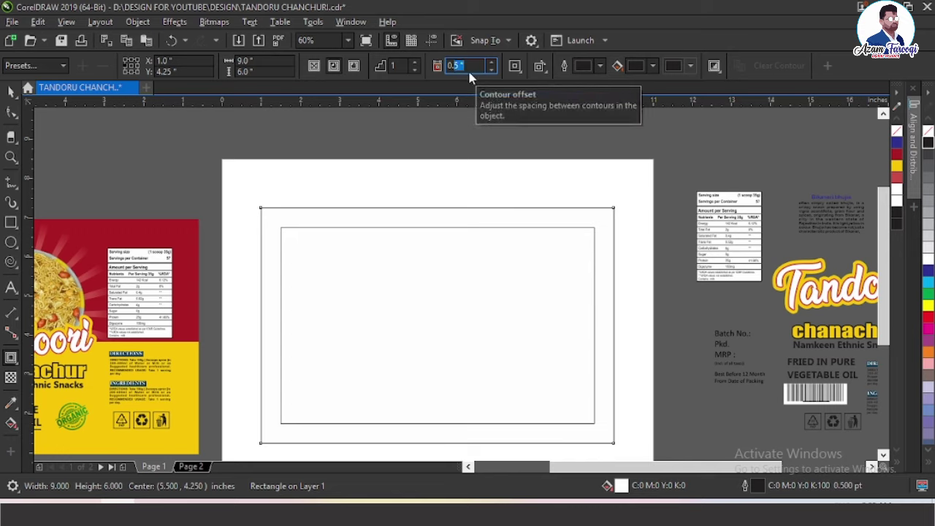
pyautogui.write('0.25')
pyautogui.press('Return')
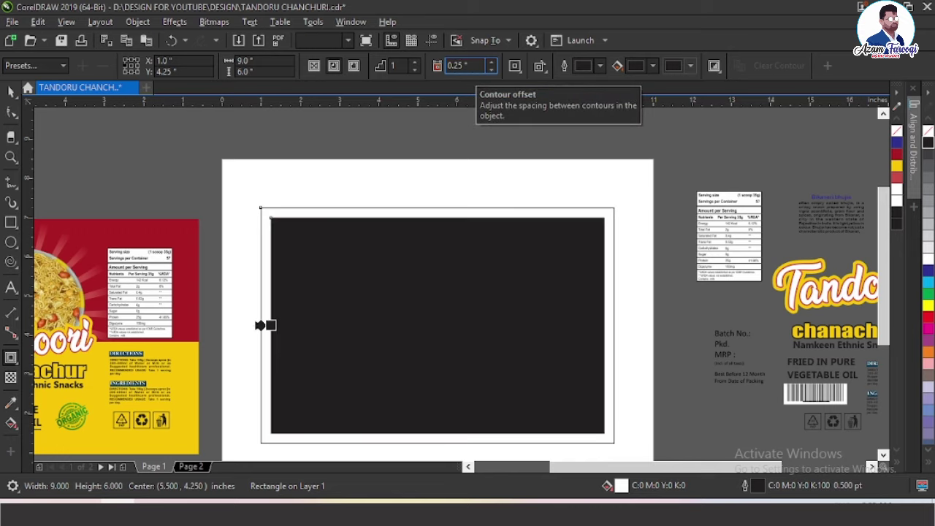
# Break apart the 0.25-inch contour and remove the fill from the resulting middle rectangle.
pyautogui.press('space')
pyautogui.hotkey('ctrl', 'k')
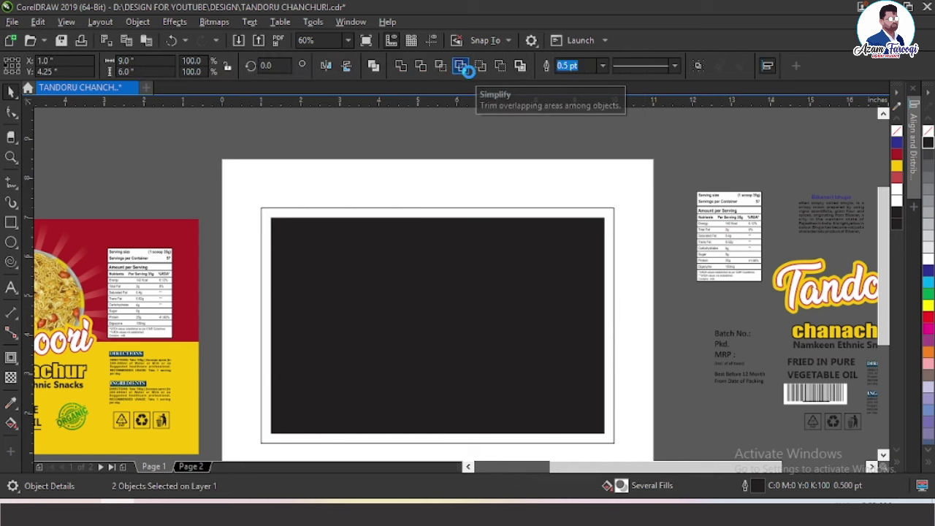
pyautogui.click(282, 221)
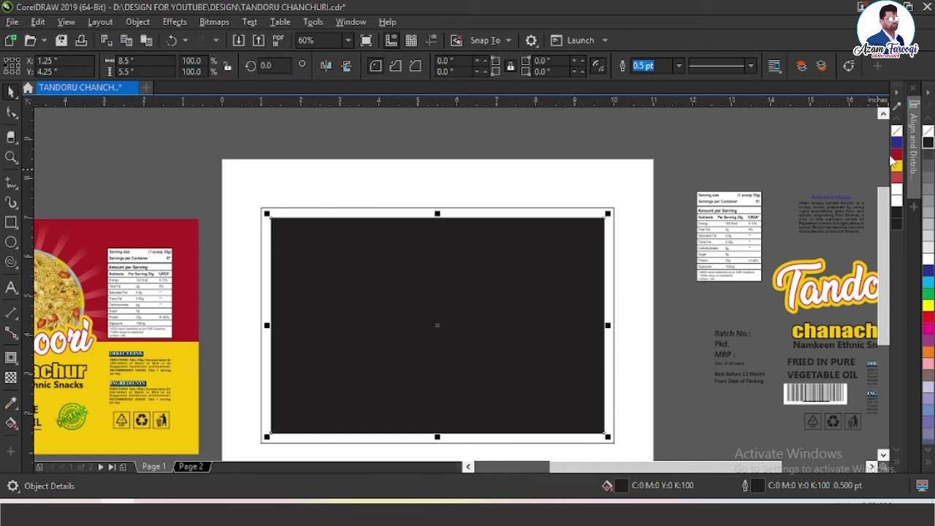
pyautogui.click(898, 132)
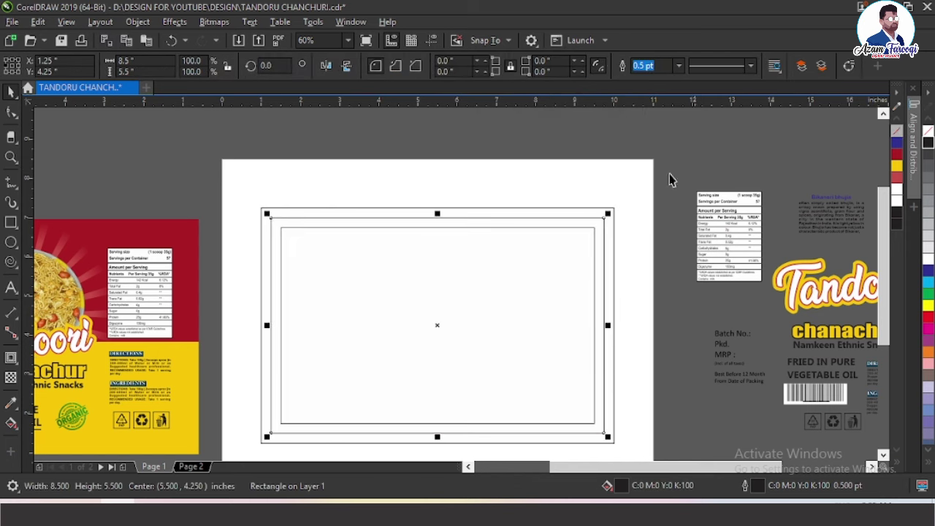
# Fill the outer rectangle with the muted document-palette red and the middle rectangle with white.
pyautogui.press('z')
pyautogui.moveTo(242, 183); pyautogui.dragTo(475, 271)
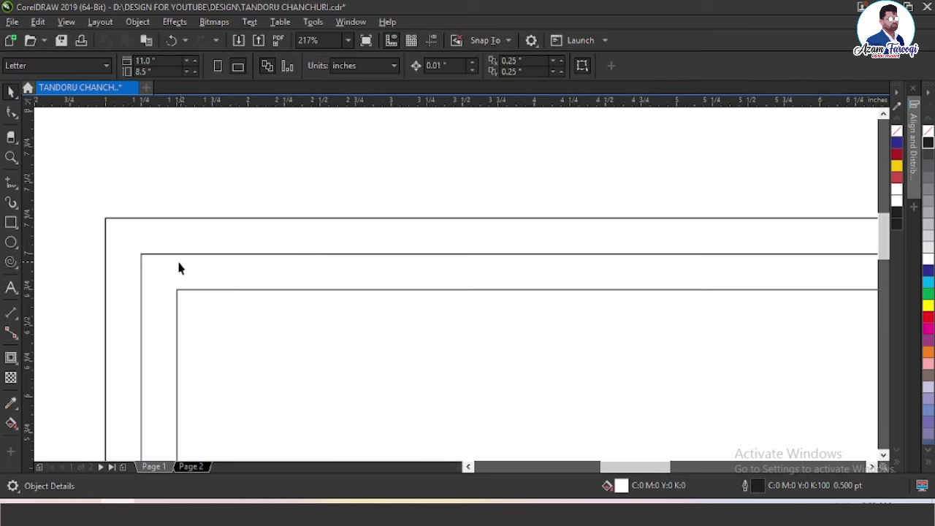
pyautogui.click(175, 248)
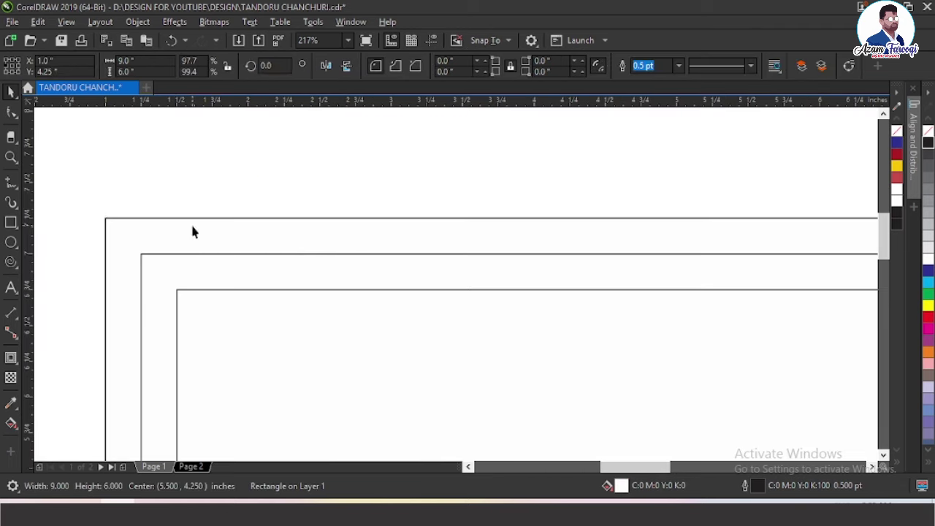
pyautogui.click(896, 177)
pyautogui.click(236, 255)
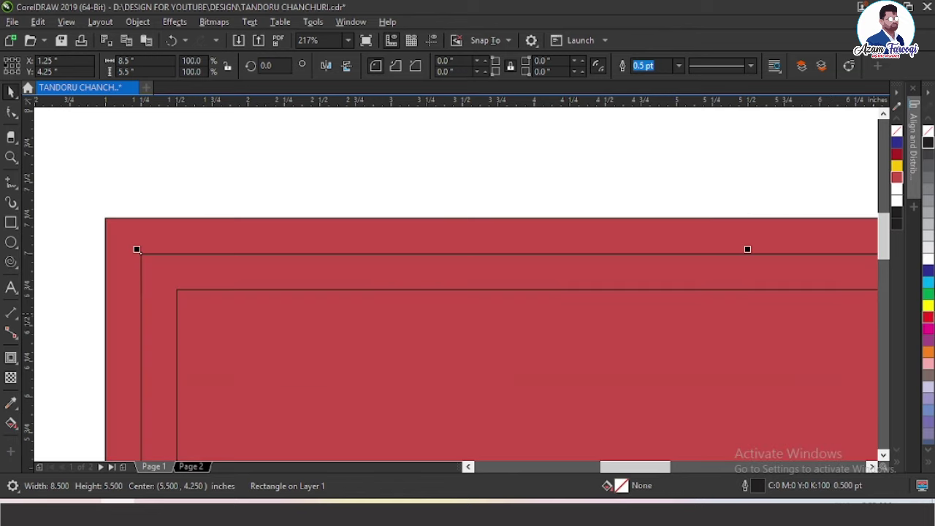
pyautogui.click(927, 259)
pyautogui.click(209, 215)
pyautogui.scroll(-2, 209, 215)
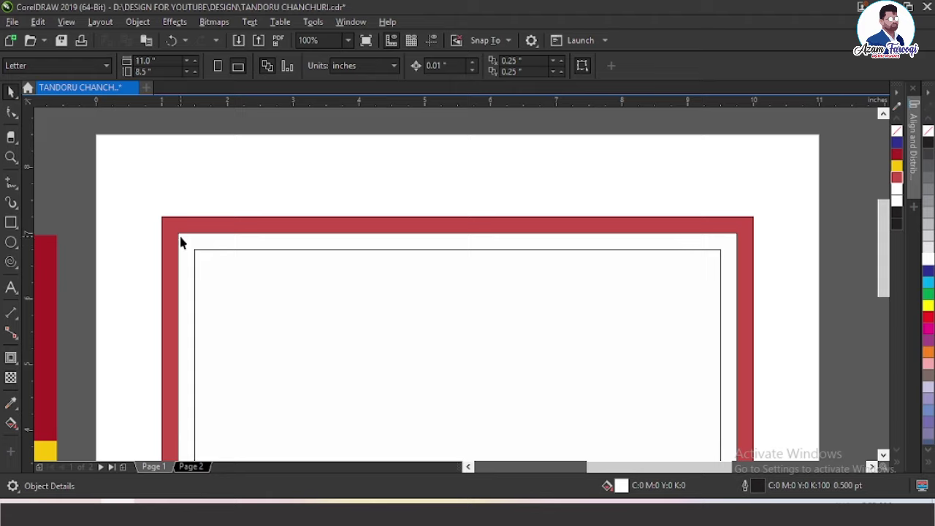
# Fill the innermost 8 by 5 inch rectangle with dark blue and deselect it.
pyautogui.press('F4')
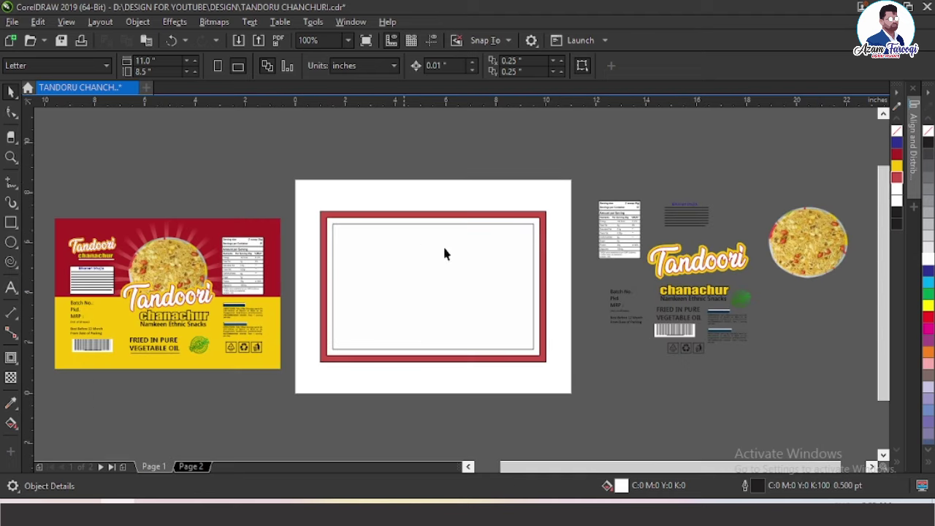
pyautogui.moveTo(255, 167); pyautogui.dragTo(699, 411)
pyautogui.click(414, 256)
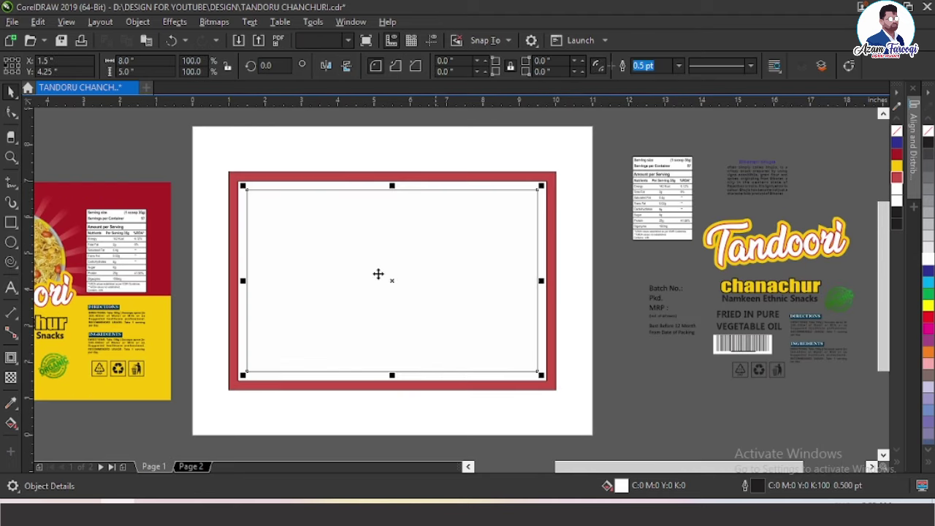
pyautogui.click(928, 272)
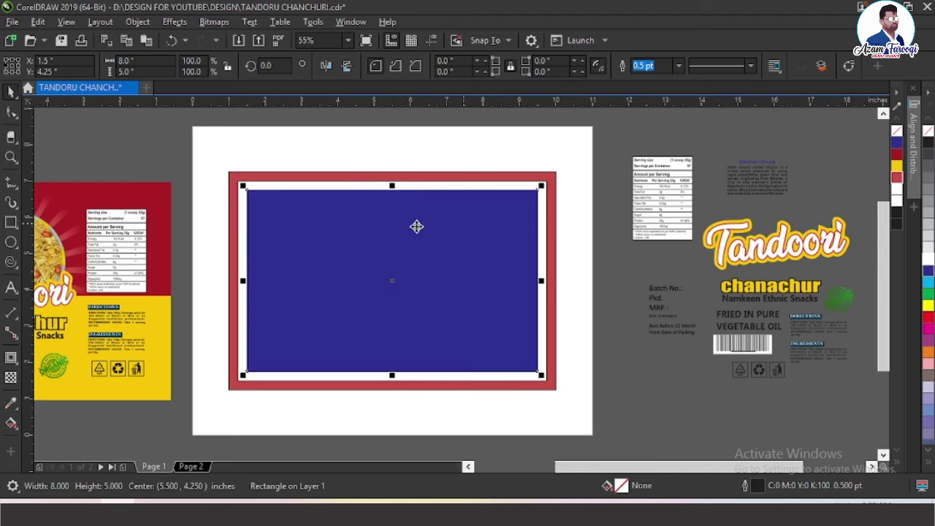
pyautogui.press('Escape')
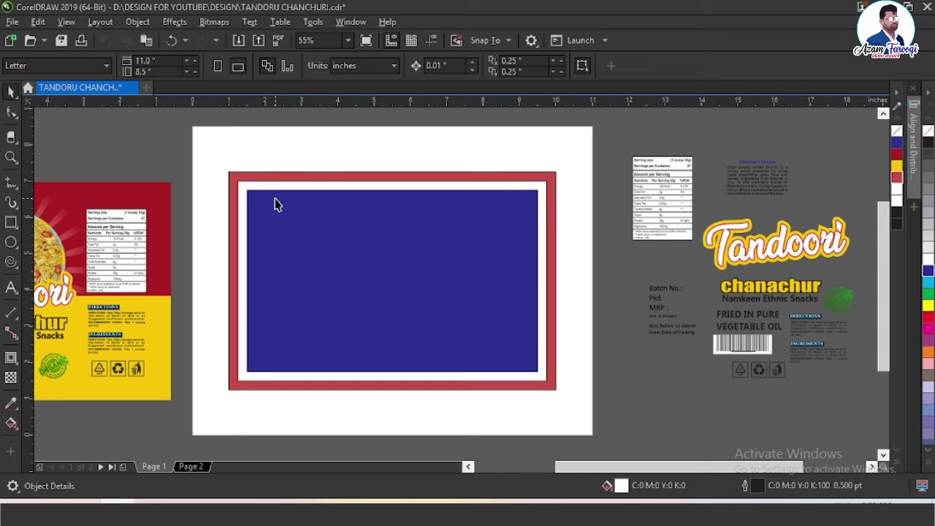
# Try a bright red fill on the outer 9 by 6 inch rectangle and clear its fill.
pyautogui.click(263, 177)
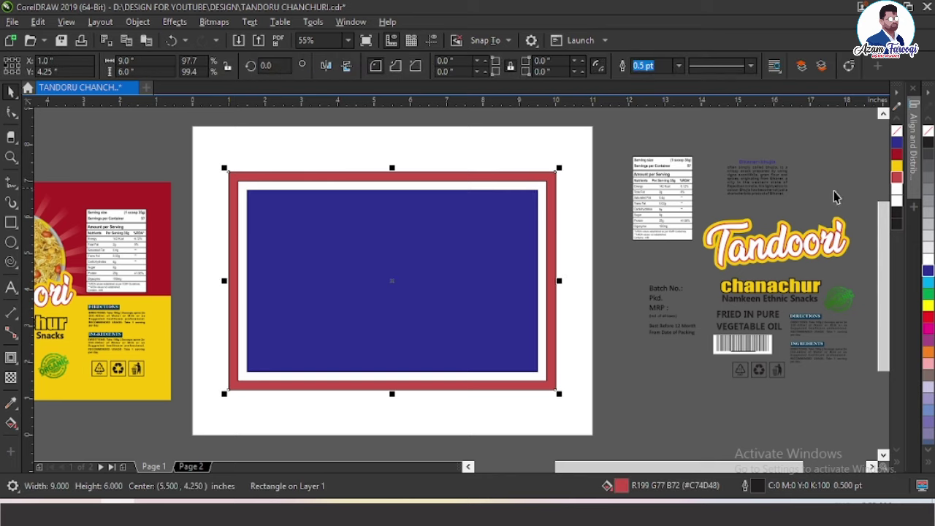
pyautogui.click(926, 317)
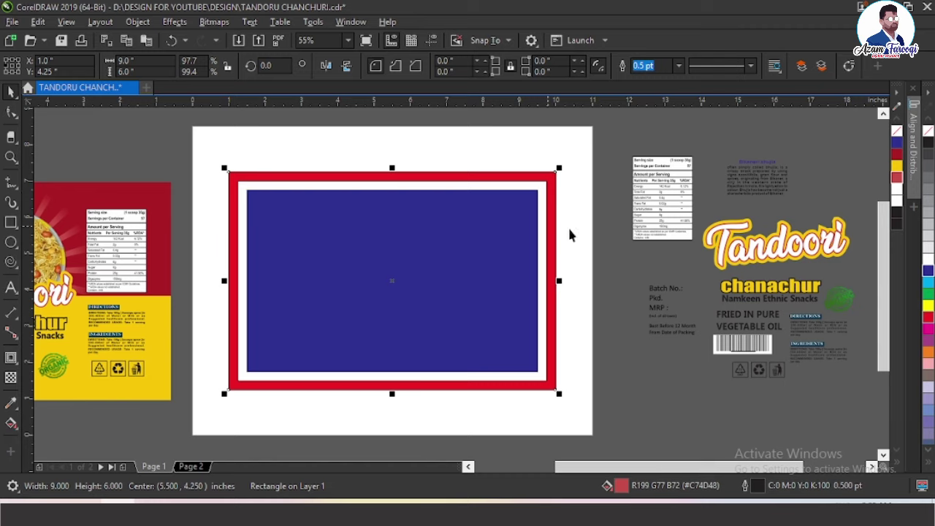
pyautogui.click(897, 131)
pyautogui.click(538, 191)
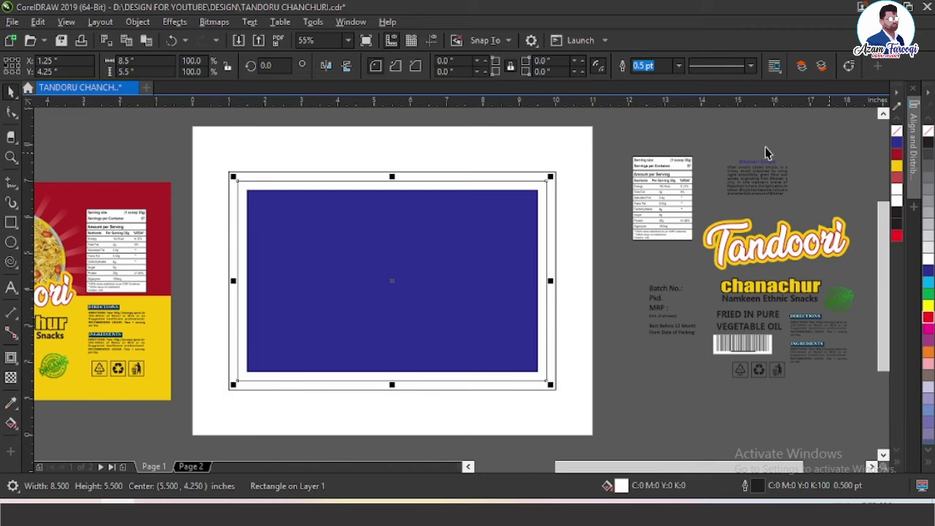
# Place a horizontal guideline on the top edge of the outer rectangle and turn on the display of guidelines.
pyautogui.moveTo(359, 102); pyautogui.dragTo(361, 172)
pyautogui.press('F2')
pyautogui.moveTo(192, 145); pyautogui.dragTo(664, 344)
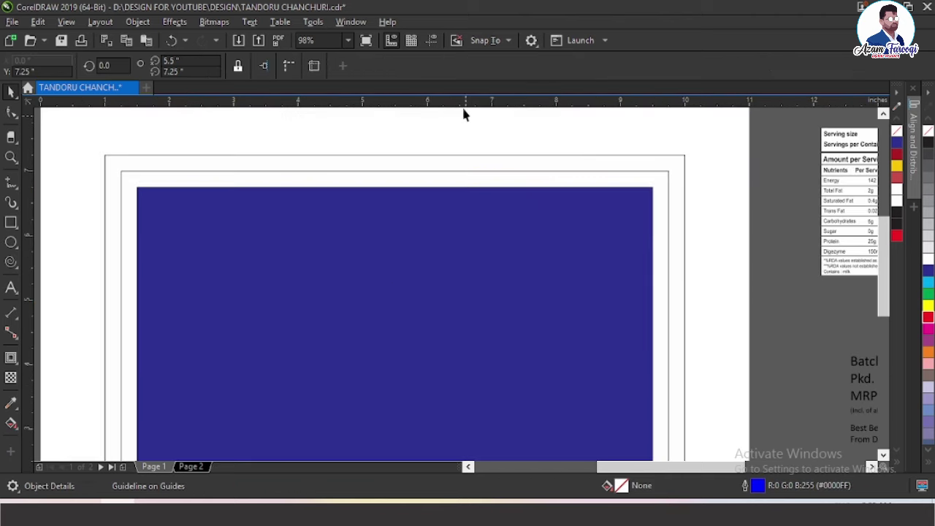
pyautogui.click(431, 40)
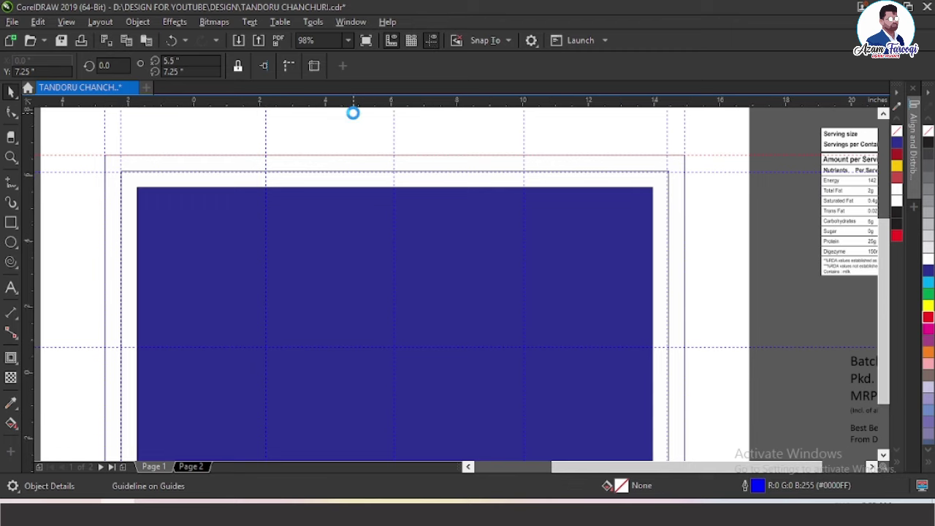
pyautogui.scroll(-2, 457, 167)
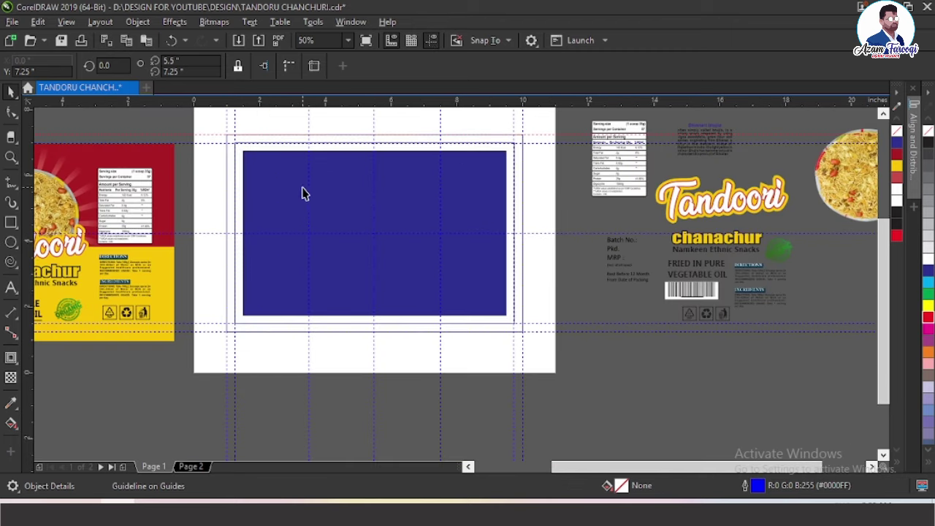
# Delete the 8.5 by 5.5 inch middle rectangle from the label layout.
pyautogui.press('Escape')
pyautogui.click(235, 143)
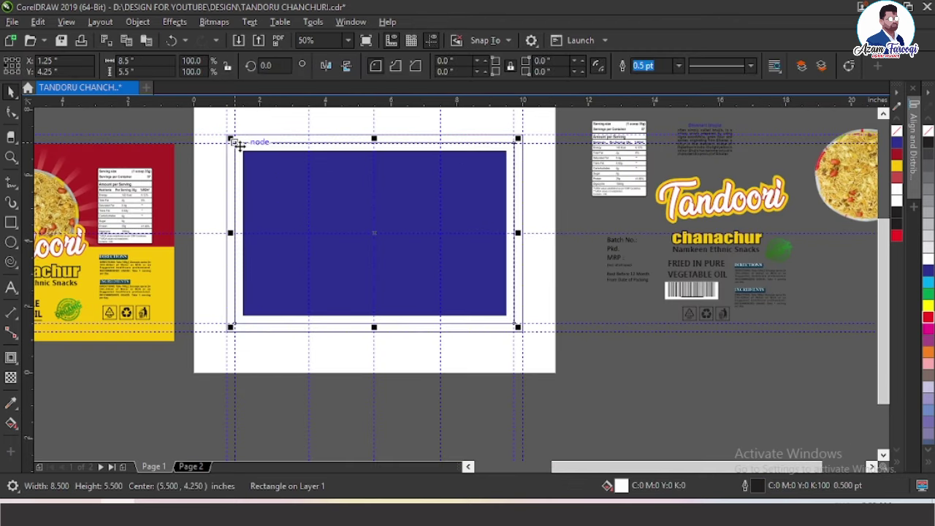
pyautogui.press('Escape')
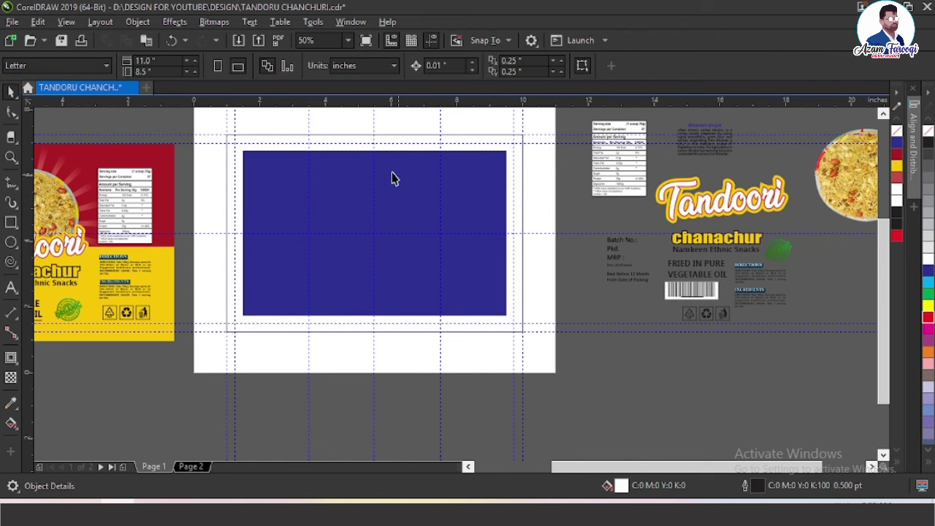
# Remove the dark blue fill from the innermost 8 by 5 inch rectangle.
pyautogui.click(277, 138)
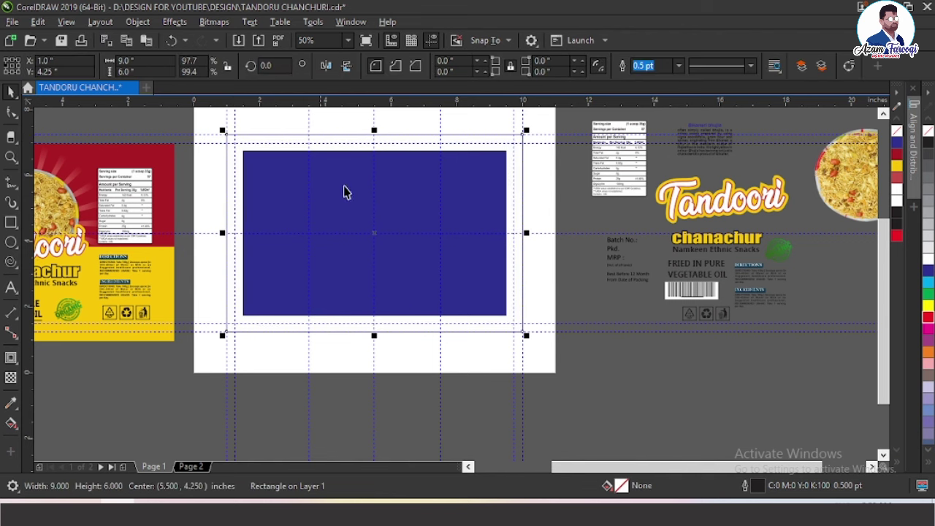
pyautogui.moveTo(200, 127); pyautogui.dragTo(594, 319)
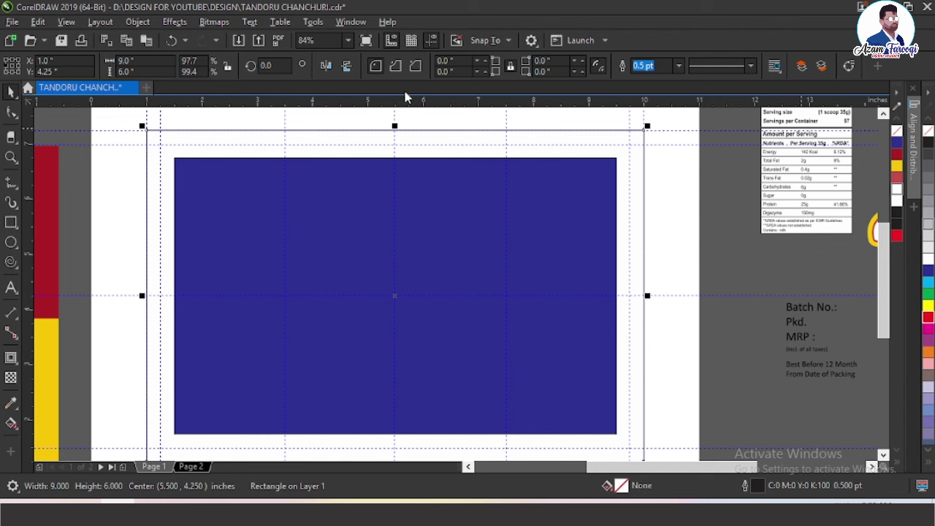
pyautogui.scroll(-2, 360, 140)
pyautogui.press('F2')
pyautogui.moveTo(167, 130); pyautogui.dragTo(587, 299)
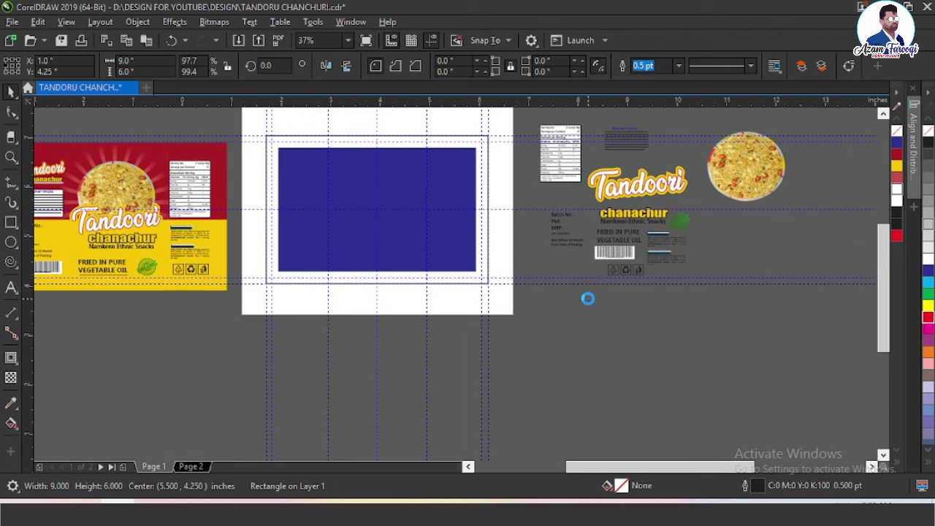
pyautogui.click(529, 212)
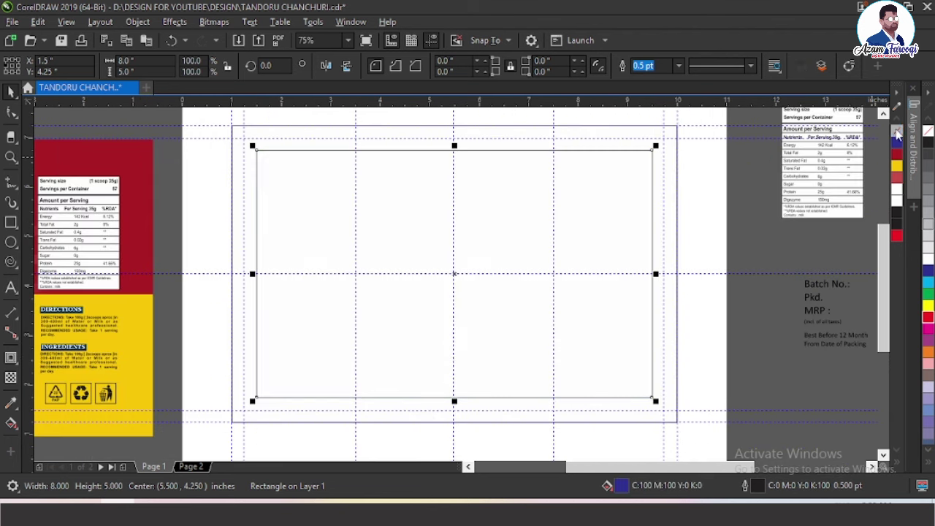
pyautogui.click(897, 130)
# Duplicate the 8 by 5 inch rectangle in place and halve the copy's width twice, down to 2 inches.
pyautogui.hotkey('ctrl', 'c')
pyautogui.hotkey('ctrl', 'v')
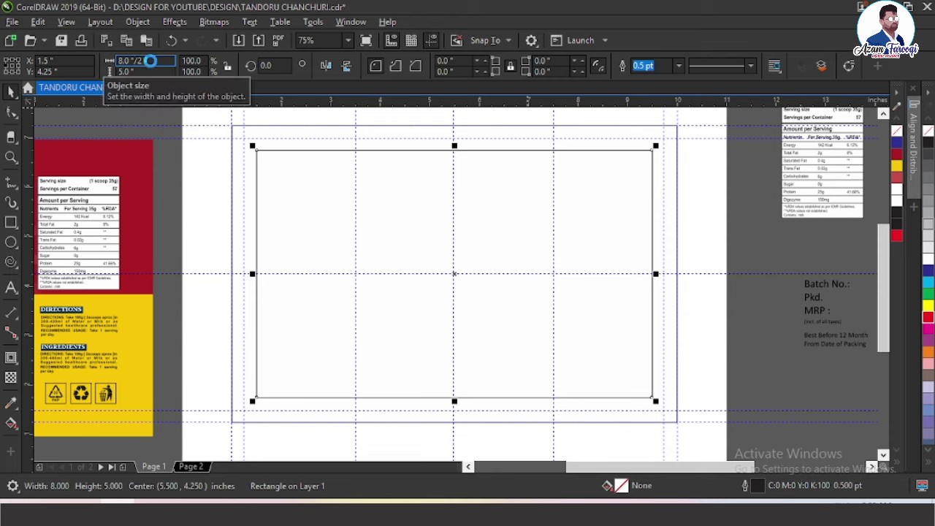
pyautogui.click(430, 209)
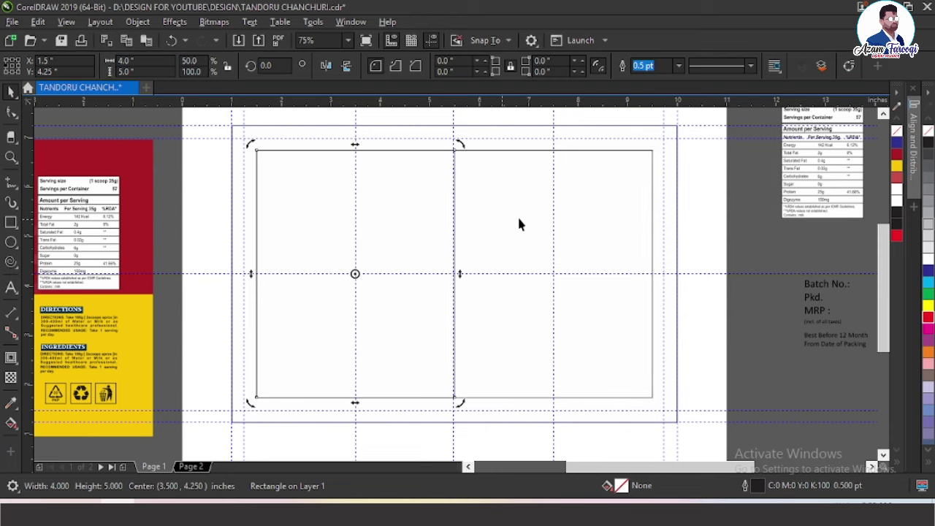
pyautogui.click(517, 215)
pyautogui.click(441, 225)
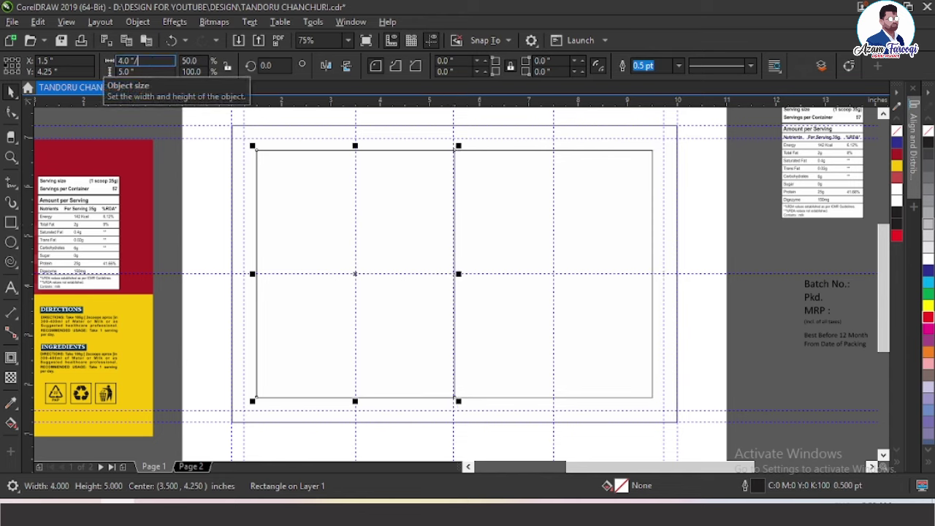
pyautogui.press('Return')
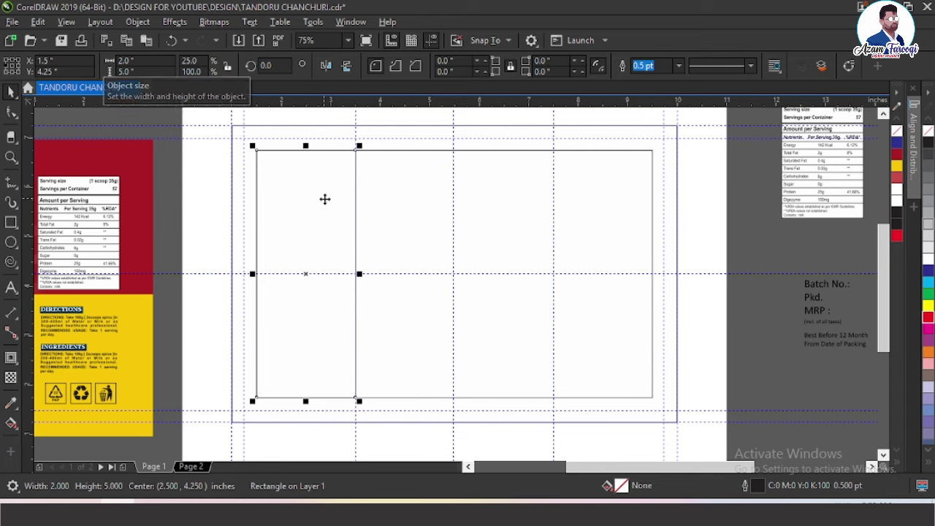
# Add a second 2 inch wide panel and align both panels at the top-left corner of the 8 by 5 inch rectangle.
pyautogui.moveTo(324, 198); pyautogui.dragTo(240, 213)
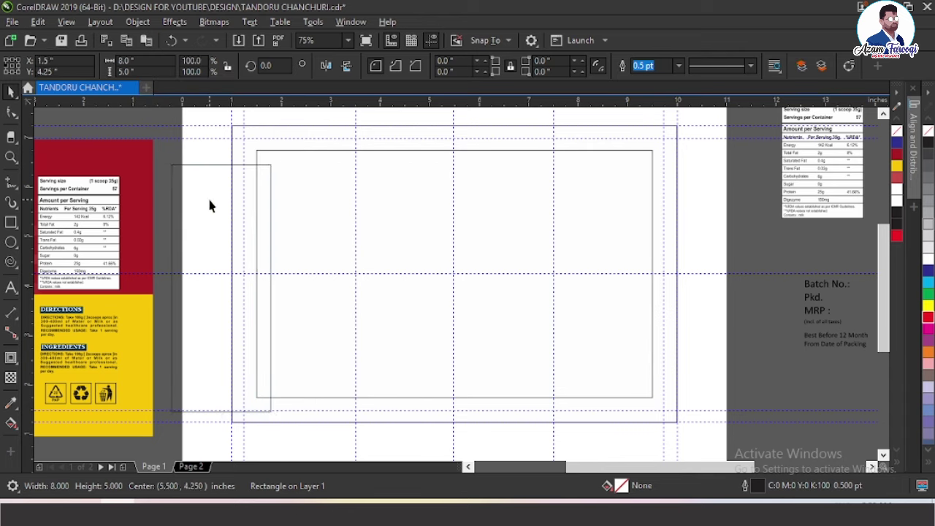
pyautogui.keyDown('shift'); pyautogui.click(311, 199); pyautogui.keyUp('shift')
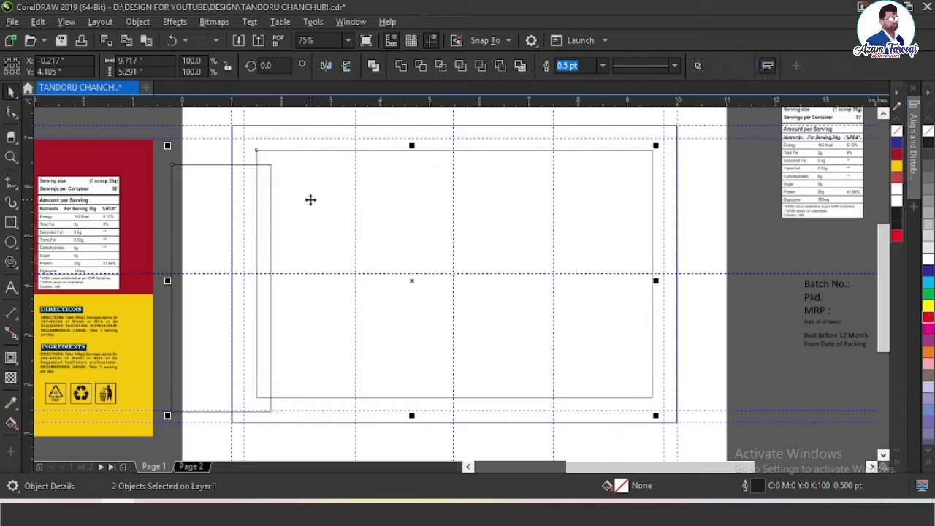
pyautogui.press('l')
pyautogui.click(217, 197)
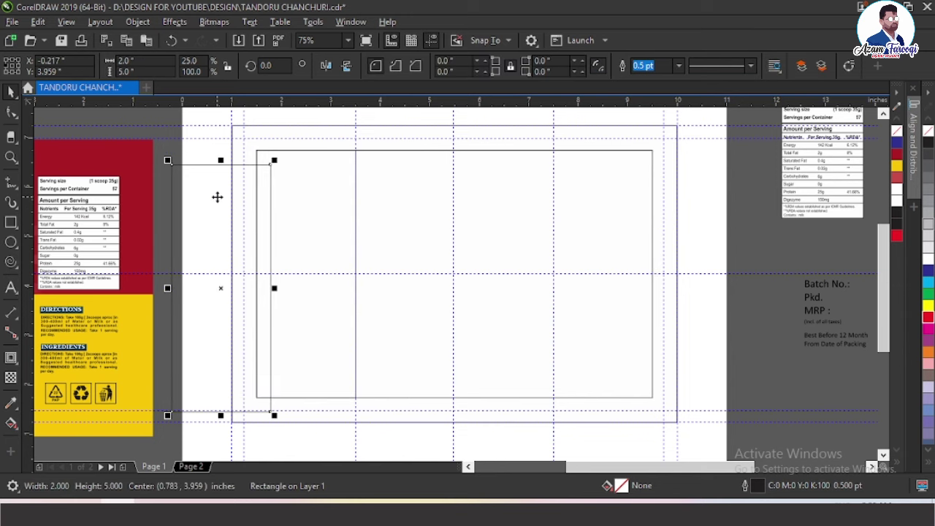
pyautogui.keyDown('shift'); pyautogui.click(296, 192); pyautogui.keyUp('shift')
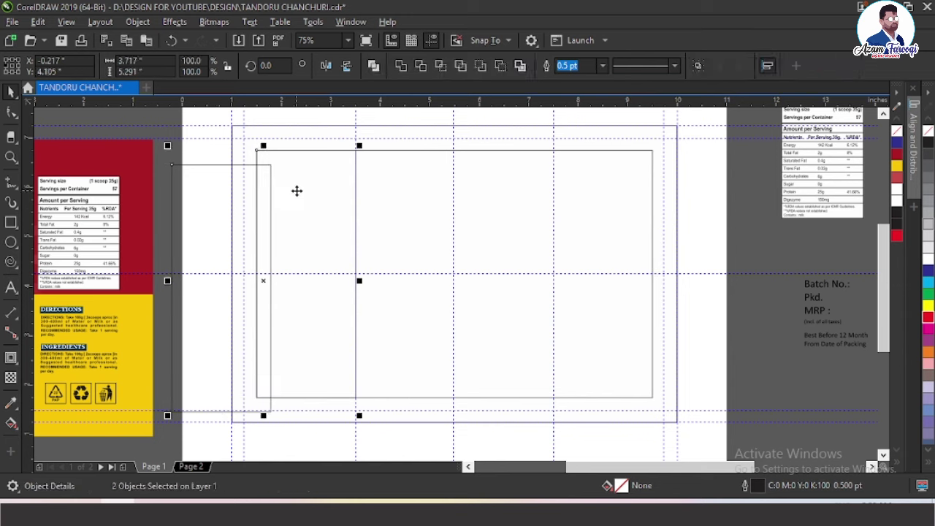
pyautogui.press('t')
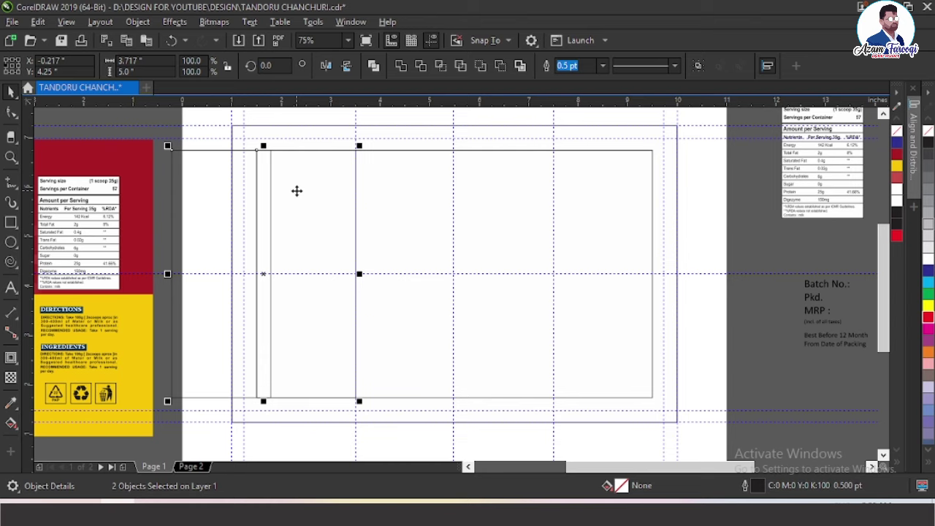
pyautogui.press('l')
pyautogui.press('Escape')
# Align one of the 2 inch panels to the right edge of the 8 by 5 inch rectangle and deselect.
pyautogui.click(596, 223)
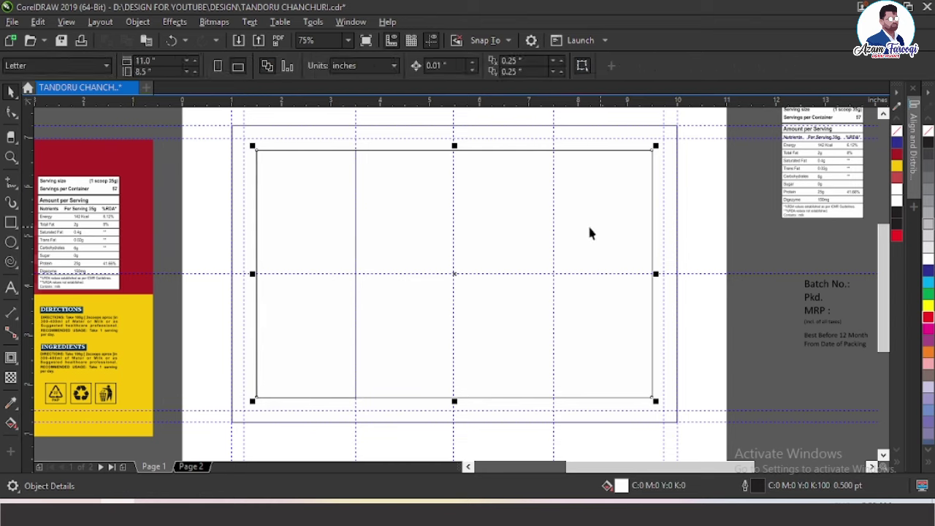
pyautogui.click(327, 191)
pyautogui.click(540, 219)
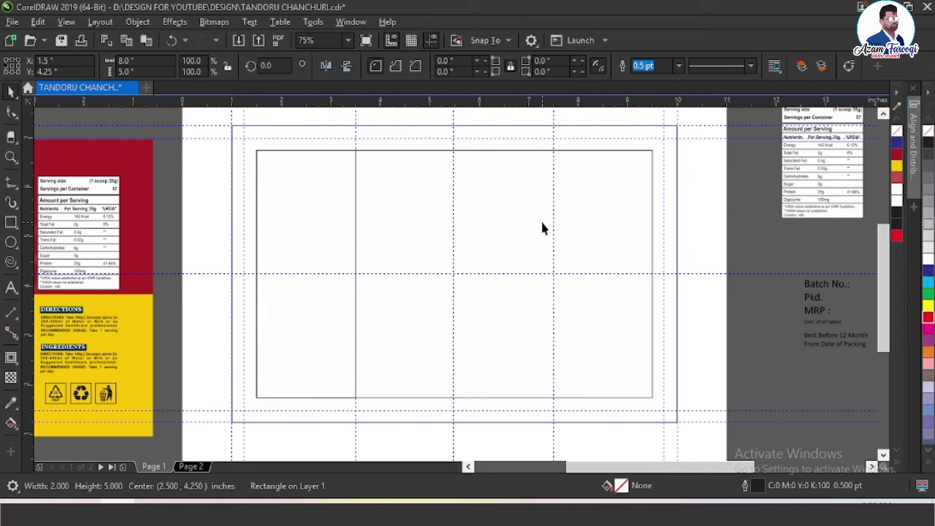
pyautogui.click(332, 191)
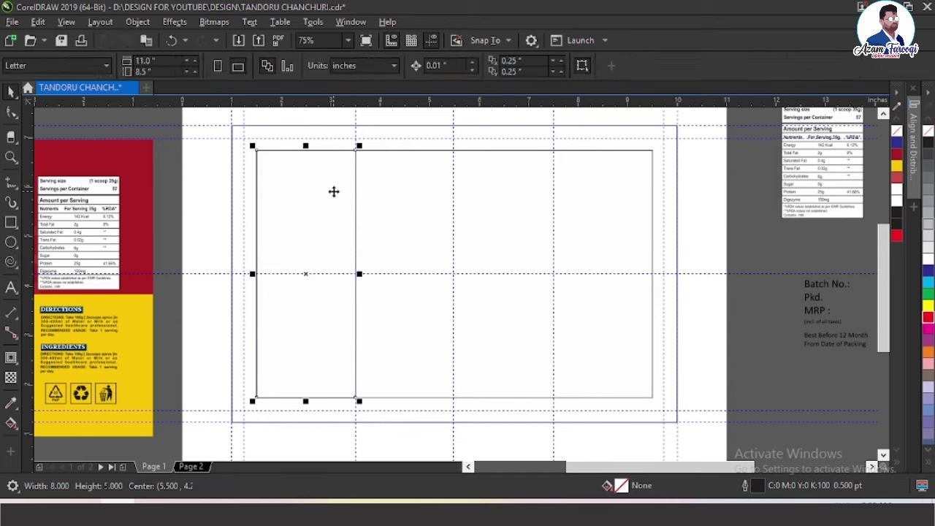
pyautogui.keyDown('shift'); pyautogui.click(588, 213); pyautogui.keyUp('shift')
pyautogui.press('r')
pyautogui.click(591, 214)
pyautogui.click(468, 198)
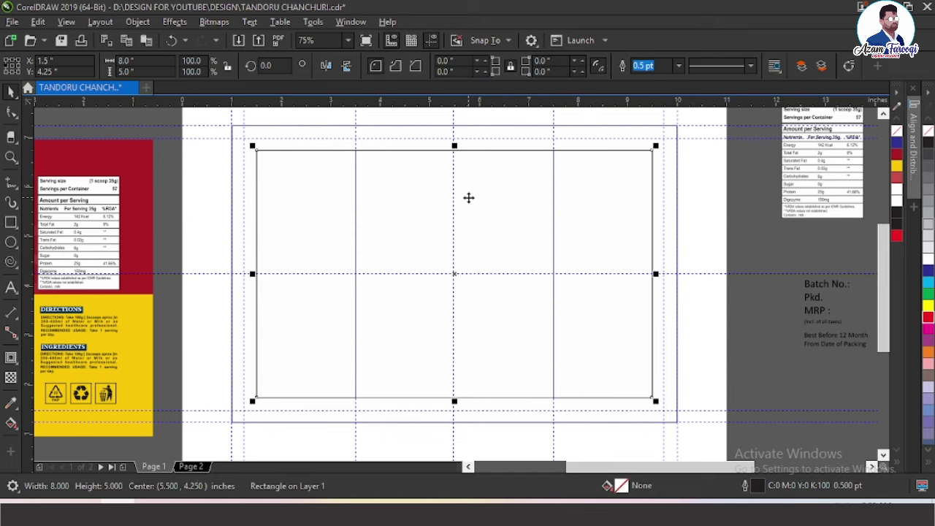
pyautogui.press('Escape')
# Try deleting the 8 by 5 inch rectangle and undo the deletion.
pyautogui.click(587, 250)
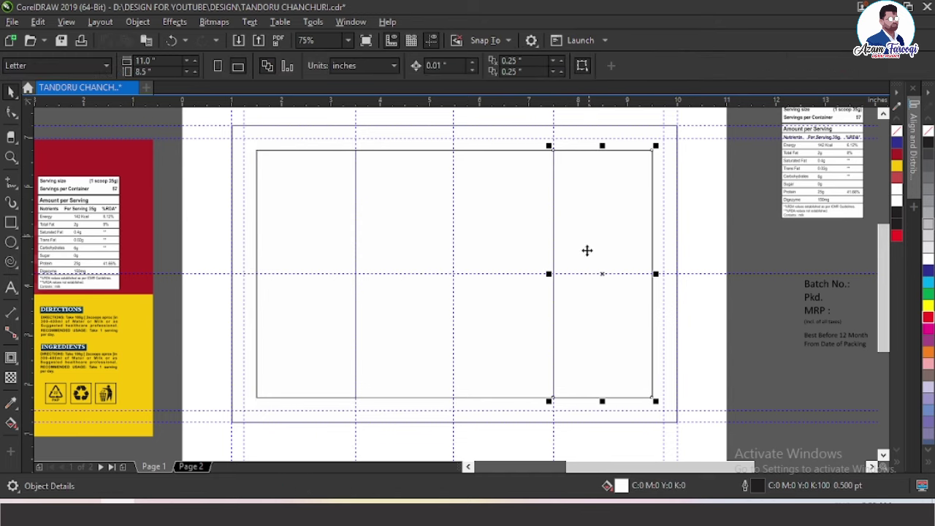
pyautogui.keyDown('shift'); pyautogui.click(507, 209); pyautogui.keyUp('shift')
pyautogui.click(506, 188)
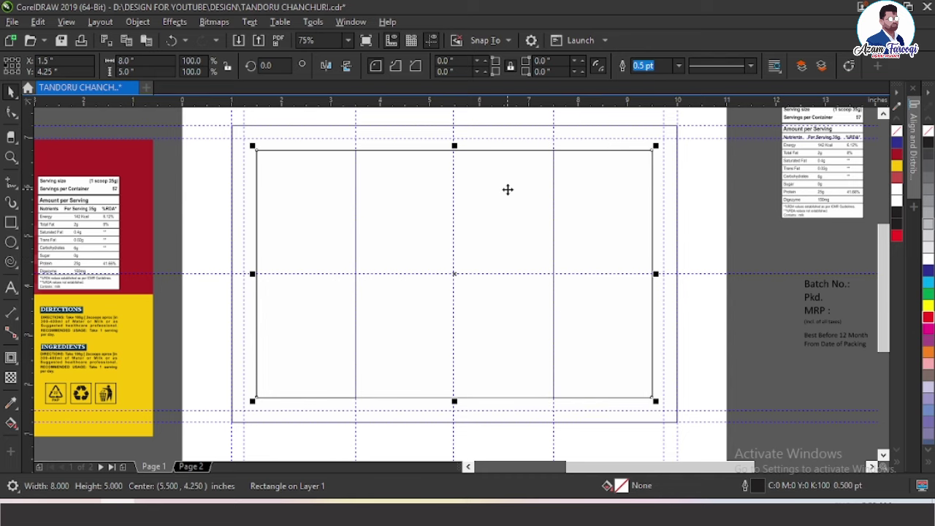
pyautogui.press('Delete')
pyautogui.hotkey('ctrl', 'z')
# Delete the vertical guideline through the centre of the label.
pyautogui.click(453, 121)
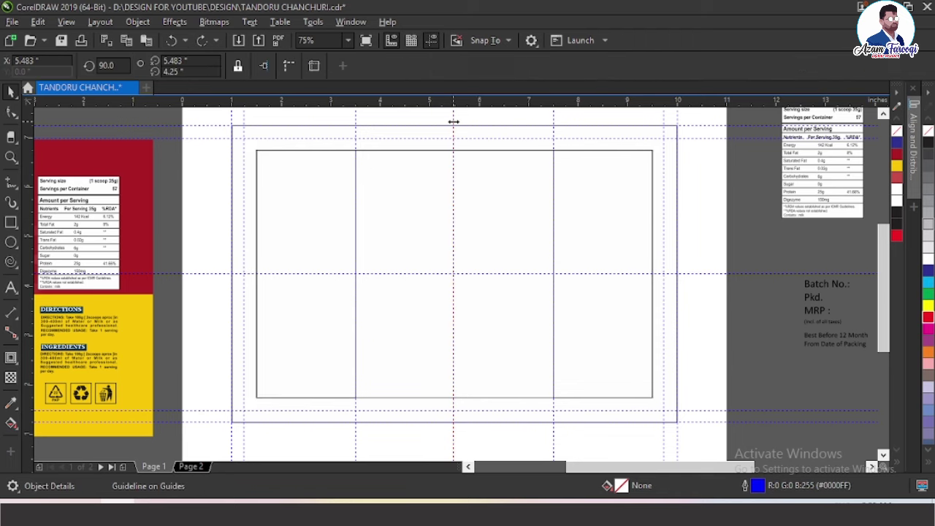
pyautogui.press('Delete')
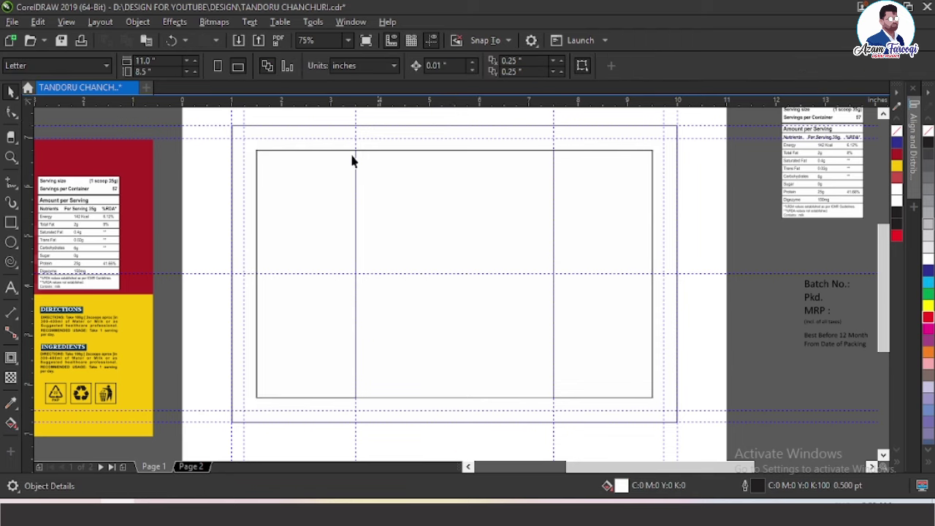
pyautogui.click(317, 164)
pyautogui.click(555, 204)
pyautogui.press('Escape')
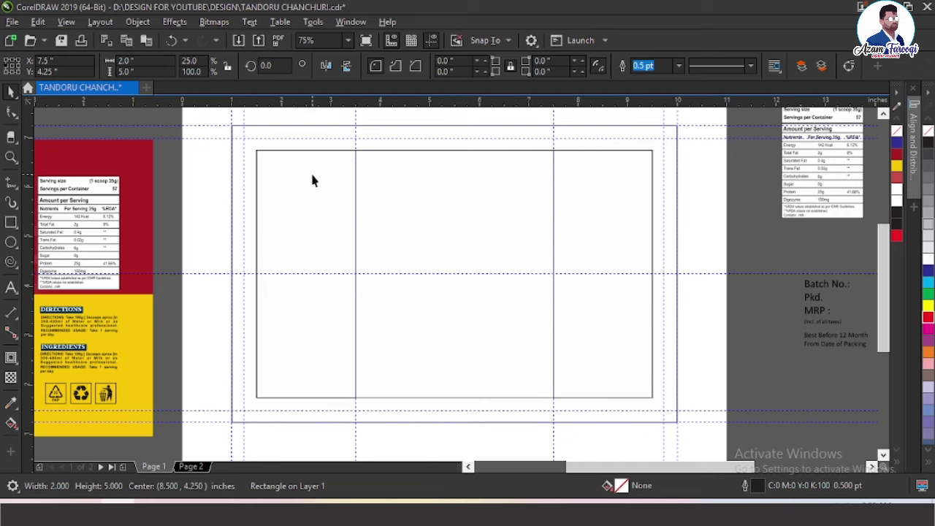
# Try halving the original 8 by 5 inch rectangle's width to 4 inches and undo the resize.
pyautogui.click(441, 197)
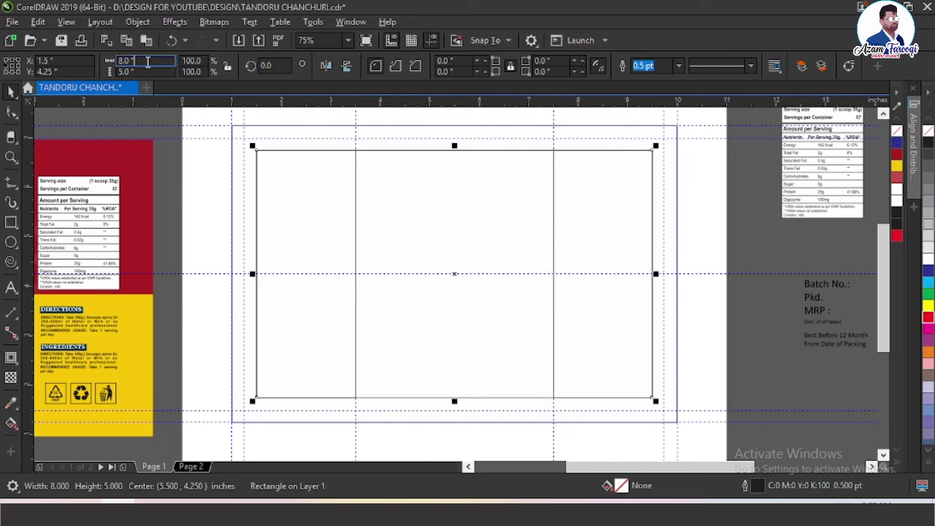
pyautogui.write('2')
pyautogui.press('Return')
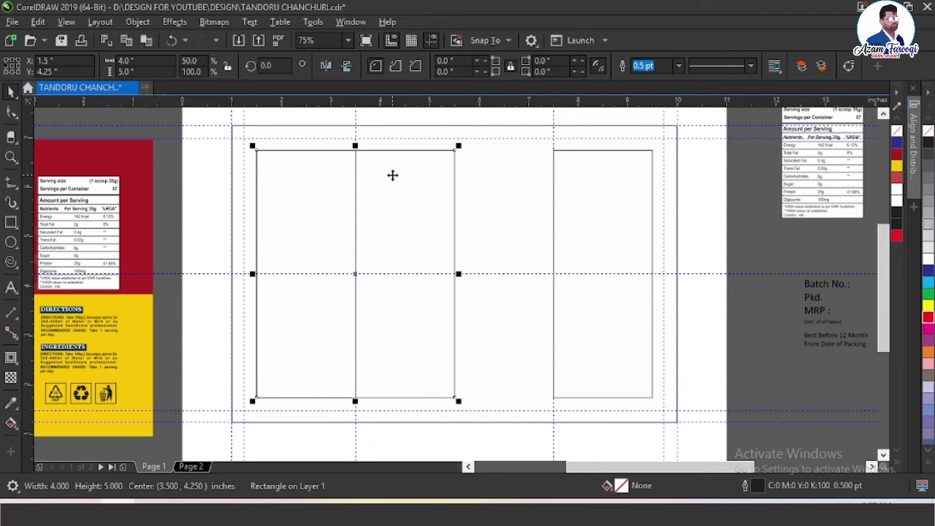
pyautogui.hotkey('ctrl', 'z')
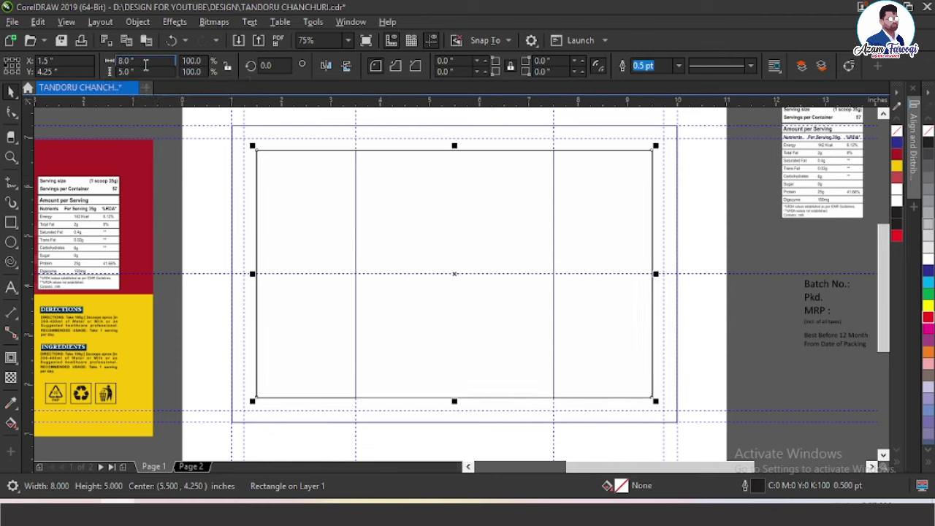
# Create a 4 inch wide copy of the 8 by 5 inch rectangle and centre it between the two side panels.
pyautogui.write('2')
pyautogui.press('Return')
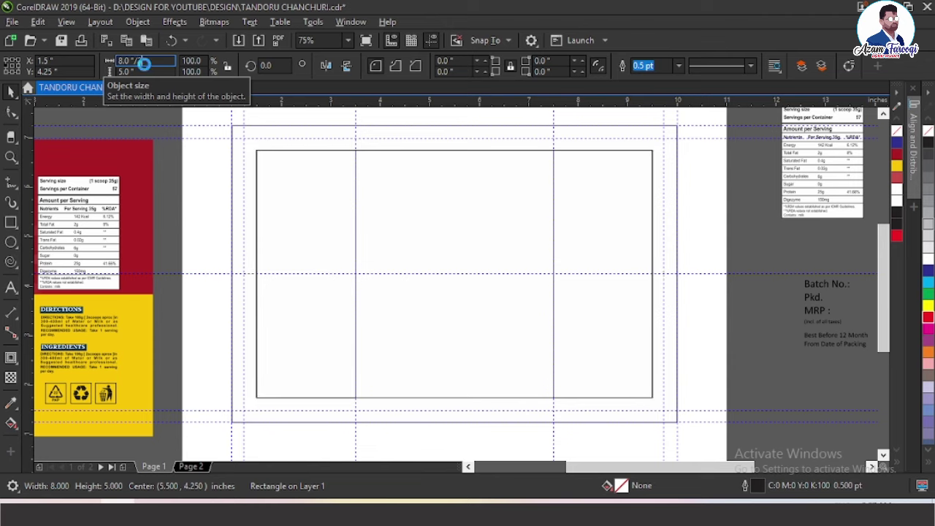
pyautogui.keyDown('shift'); pyautogui.click(490, 192); pyautogui.keyUp('shift')
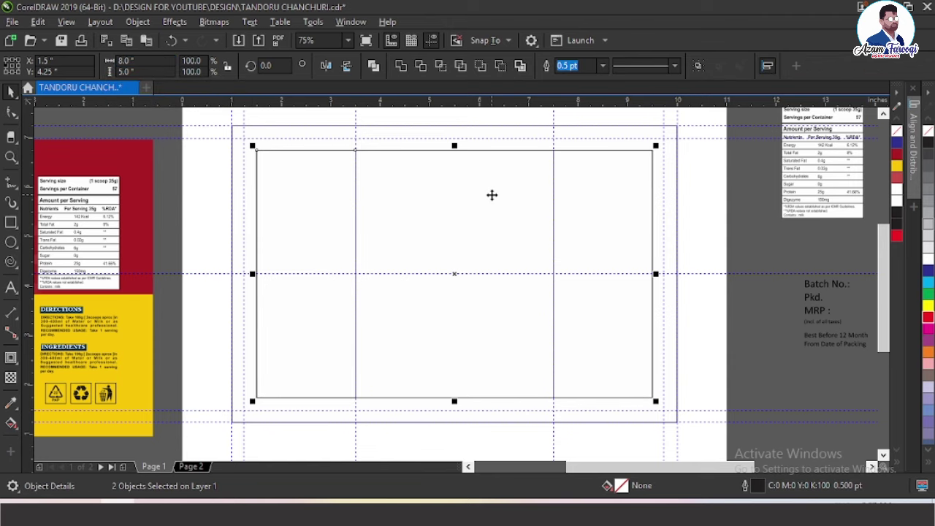
# Check the left, middle and right panels of the new layout one by one against the finished reference label.
pyautogui.click(624, 210)
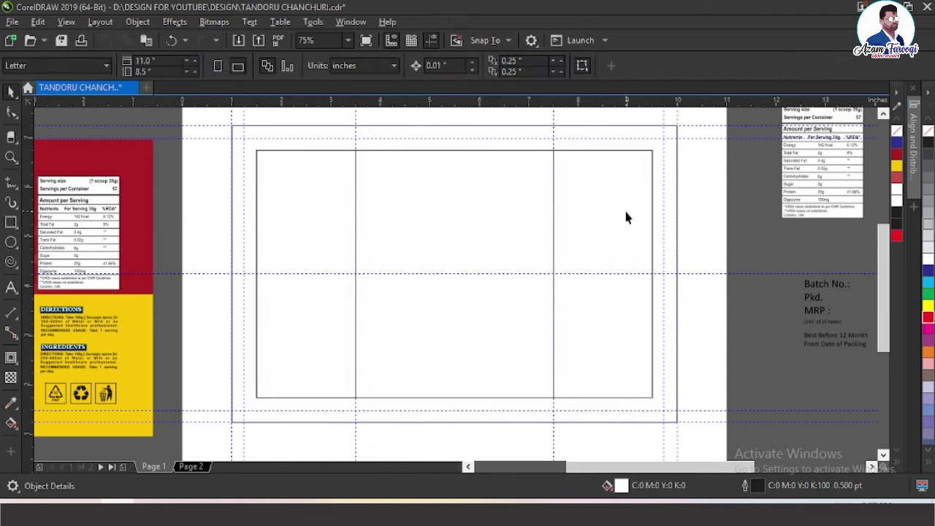
pyautogui.click(513, 211)
pyautogui.click(295, 193)
pyautogui.click(641, 232)
pyautogui.click(467, 197)
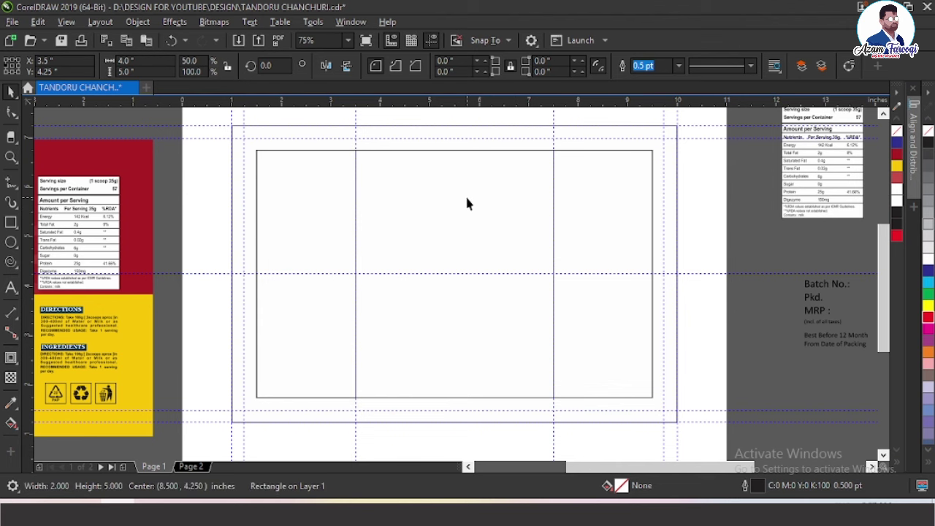
pyautogui.click(301, 190)
pyautogui.click(431, 227)
pyautogui.scroll(-2, 430, 227)
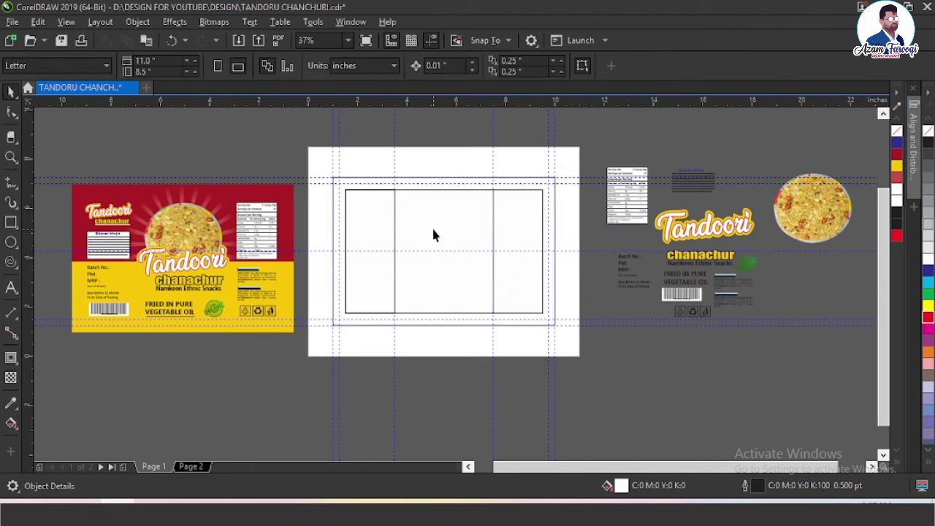
pyautogui.scroll(2, 618, 273)
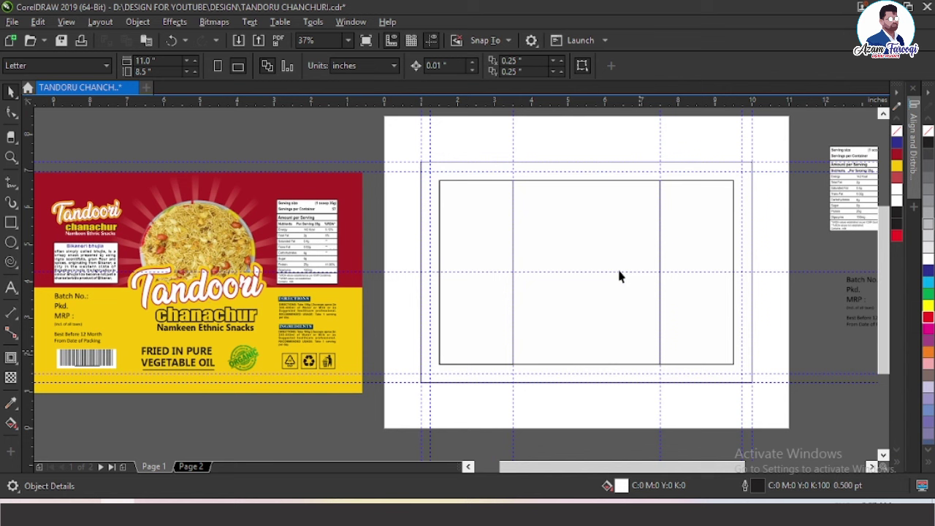
pyautogui.click(683, 218)
pyautogui.click(449, 214)
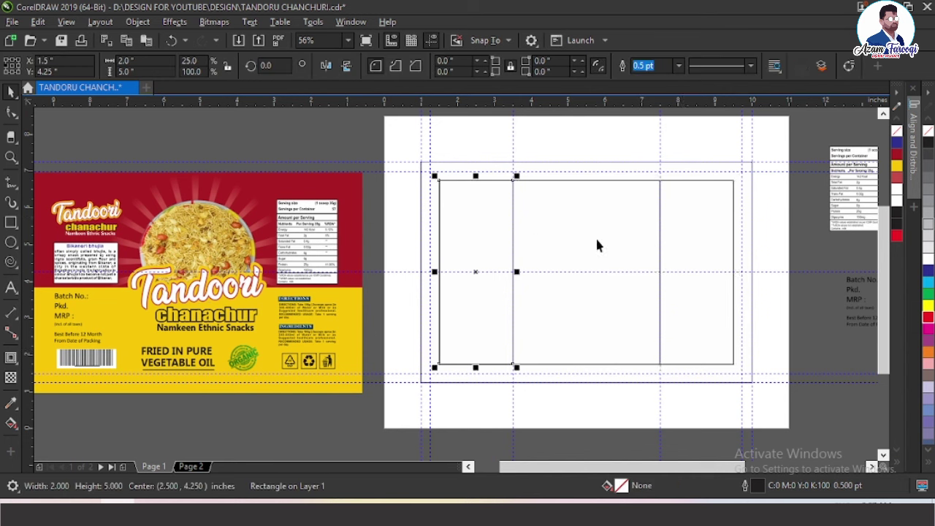
pyautogui.click(701, 245)
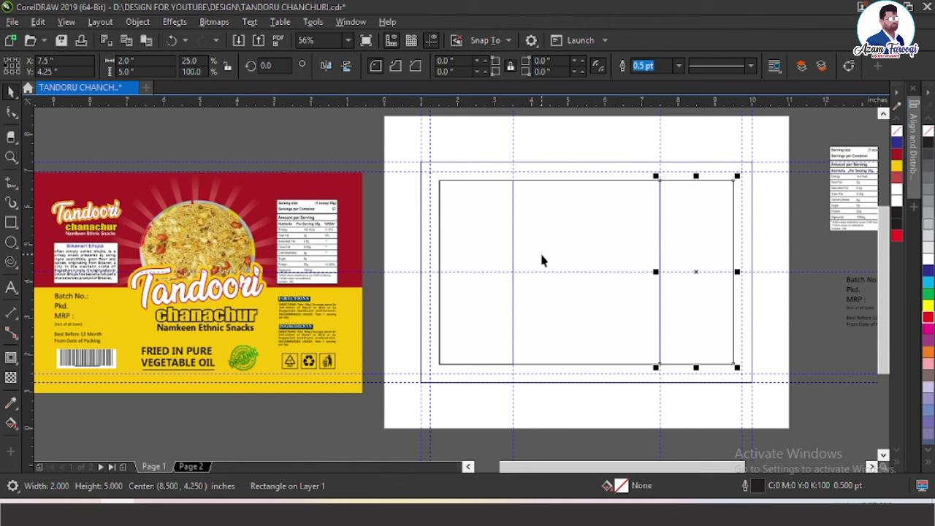
# Create a half-height copy, 9 by 3 inches, of the outer label rectangle covering the label's lower half.
pyautogui.click(506, 229)
pyautogui.press('F4')
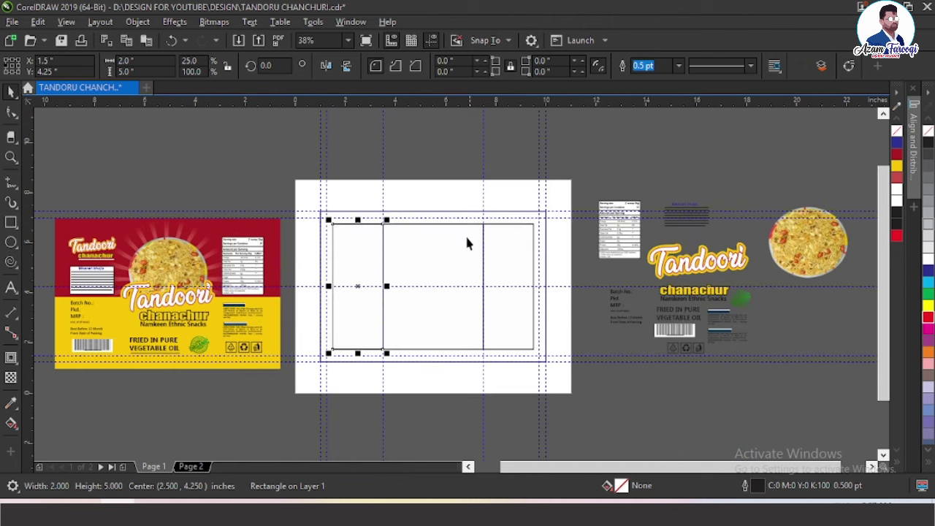
pyautogui.press('F2')
pyautogui.moveTo(254, 156); pyautogui.dragTo(606, 378)
pyautogui.scroll(2, 609, 204)
pyautogui.click(589, 202)
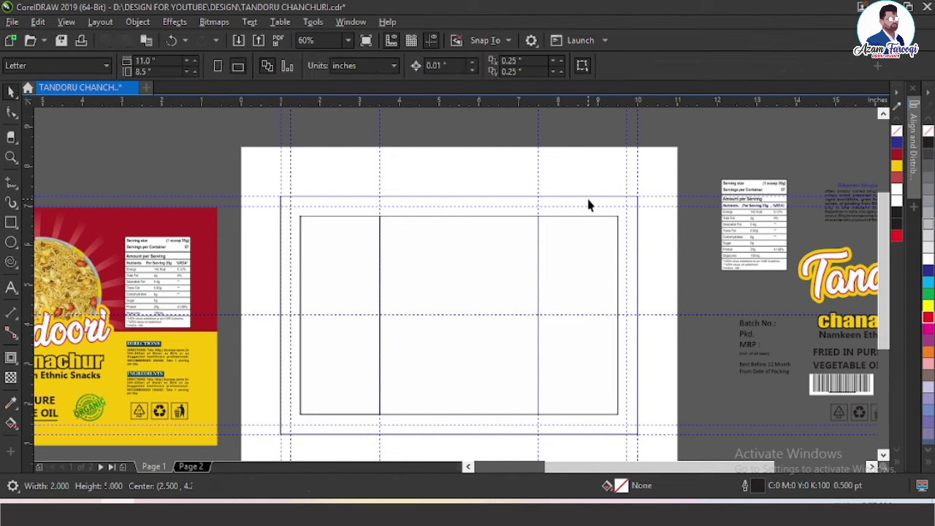
pyautogui.click(588, 198)
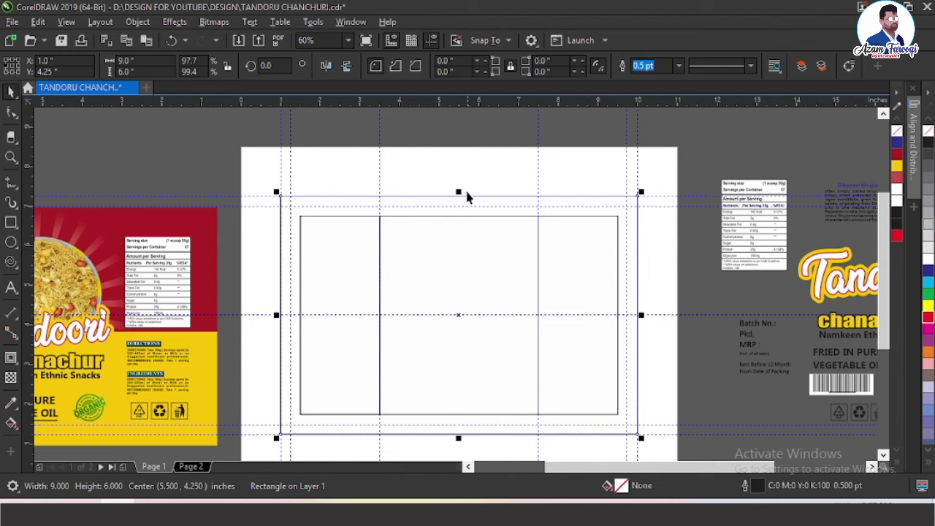
pyautogui.moveTo(458, 197); pyautogui.dragTo(457, 309)
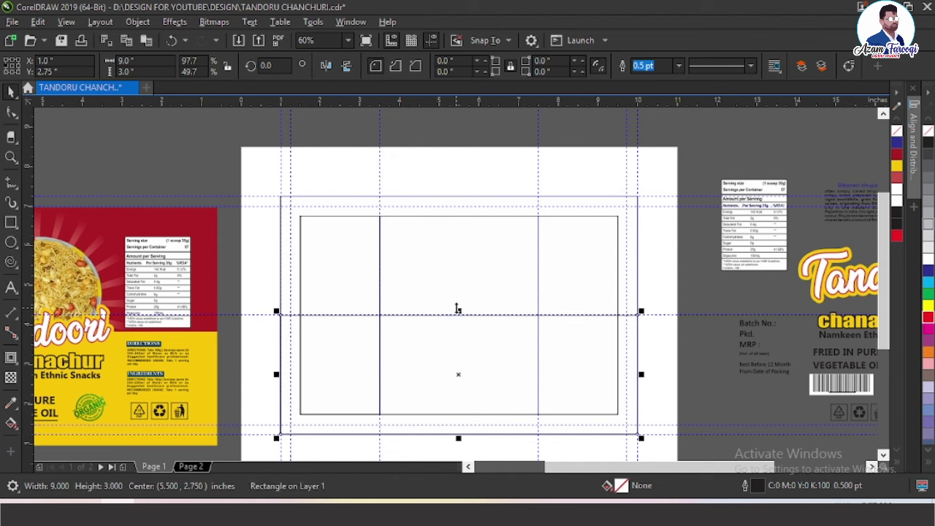
# Fill the lower half rectangle with the reference yellow and the full 9 by 6 inch rectangle with dark red.
pyautogui.click(898, 165)
pyautogui.click(627, 195)
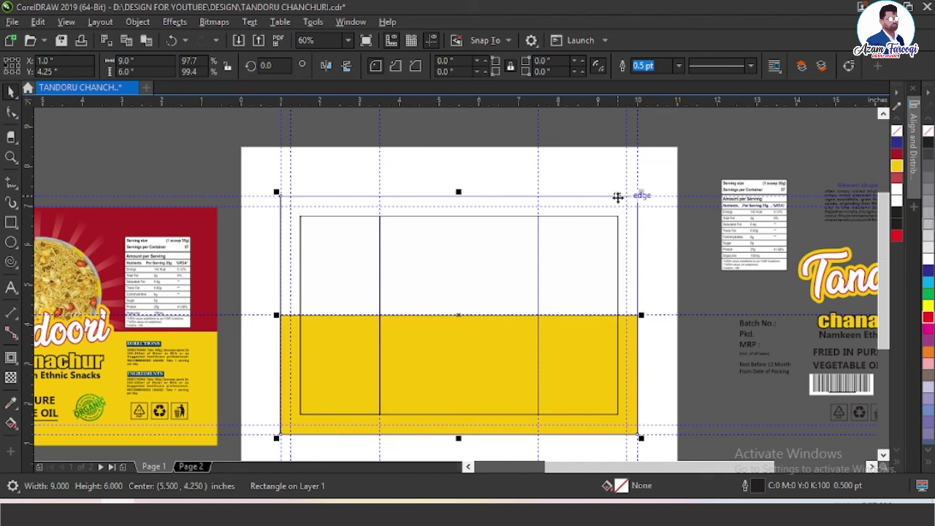
pyautogui.click(897, 156)
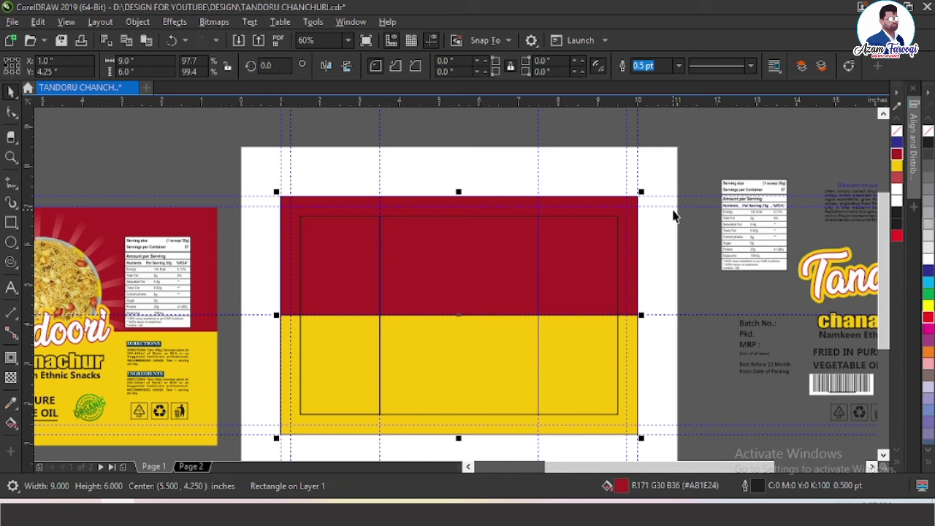
pyautogui.press('Escape')
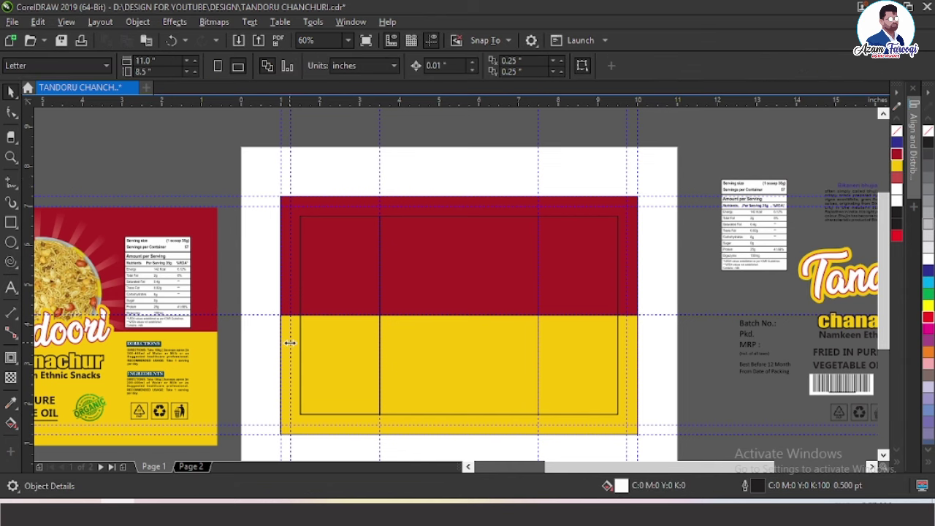
# Examine the panels over the coloured background and compare them with the reference label's bowl and sunburst area.
pyautogui.scroll(1, 525, 433)
pyautogui.click(340, 208)
pyautogui.click(605, 235)
pyautogui.click(267, 207)
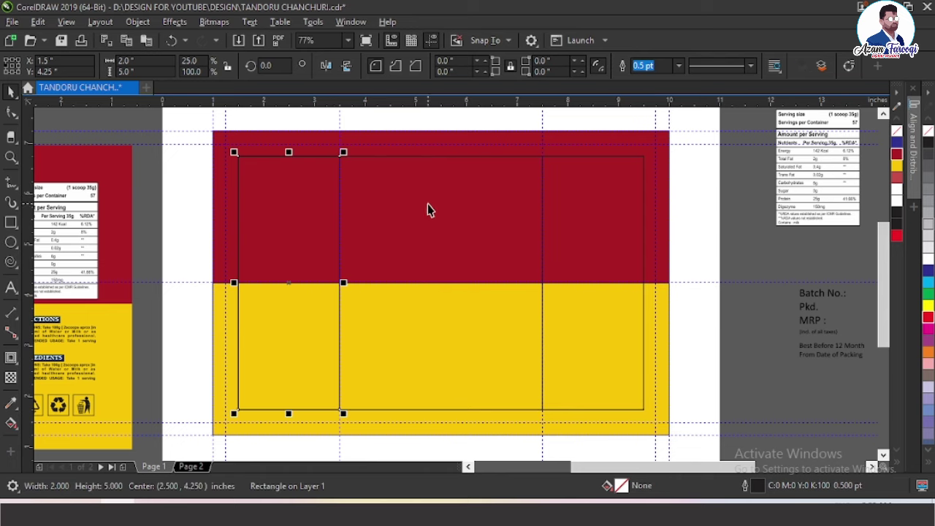
pyautogui.click(427, 210)
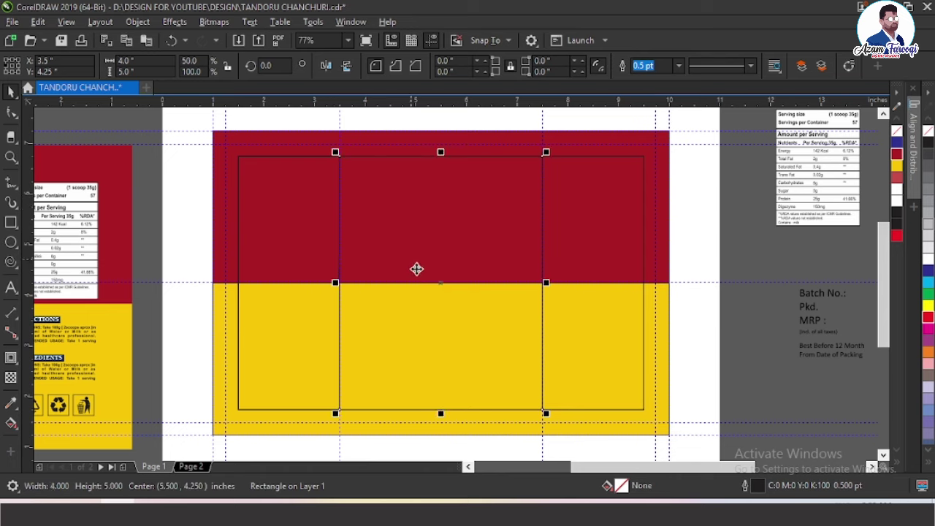
pyautogui.press('Escape')
pyautogui.scroll(-3, 393, 188)
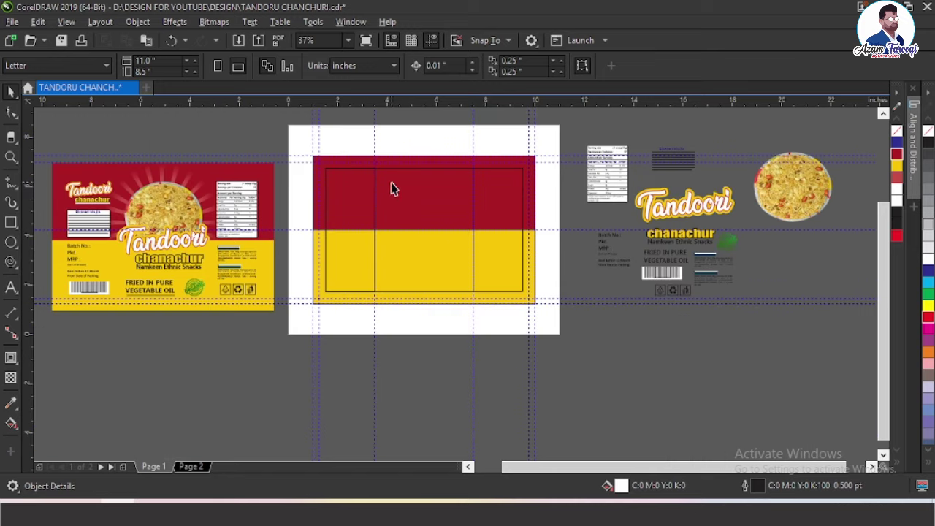
pyautogui.scroll(4, 127, 154)
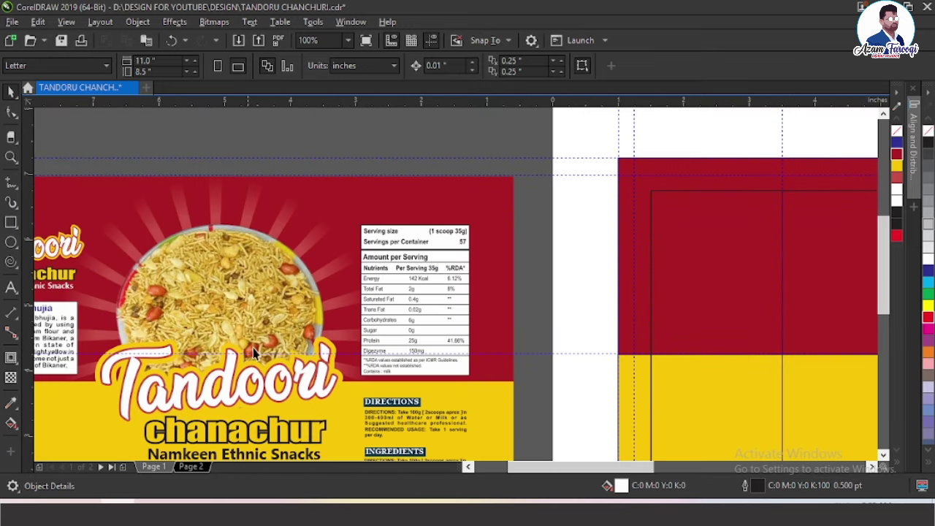
pyautogui.scroll(-4, 124, 198)
# Draw a narrow vertical rectangle about 0.25 by 2.1 inches in the red area of the middle panel.
pyautogui.moveTo(306, 192); pyautogui.dragTo(556, 360)
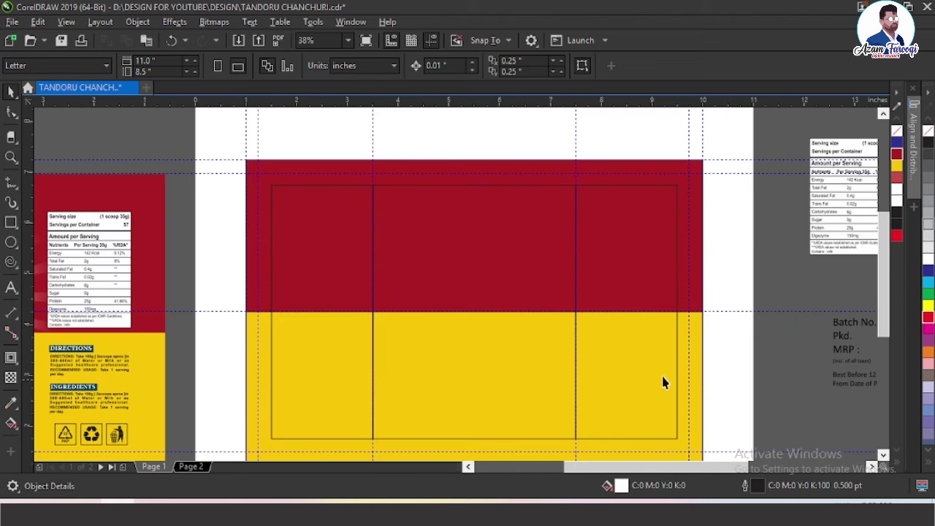
pyautogui.click(16, 226)
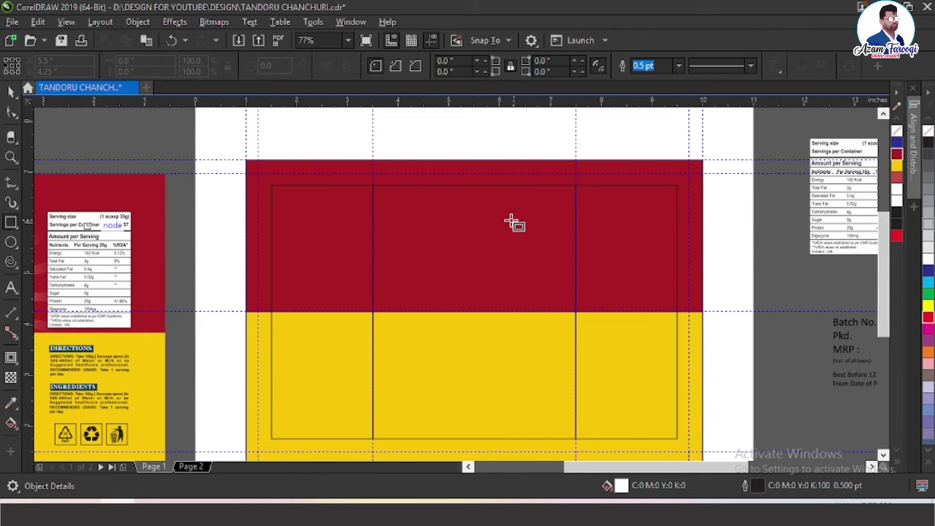
pyautogui.scroll(-2, 399, 205)
pyautogui.press('F2')
pyautogui.moveTo(286, 172); pyautogui.dragTo(568, 304)
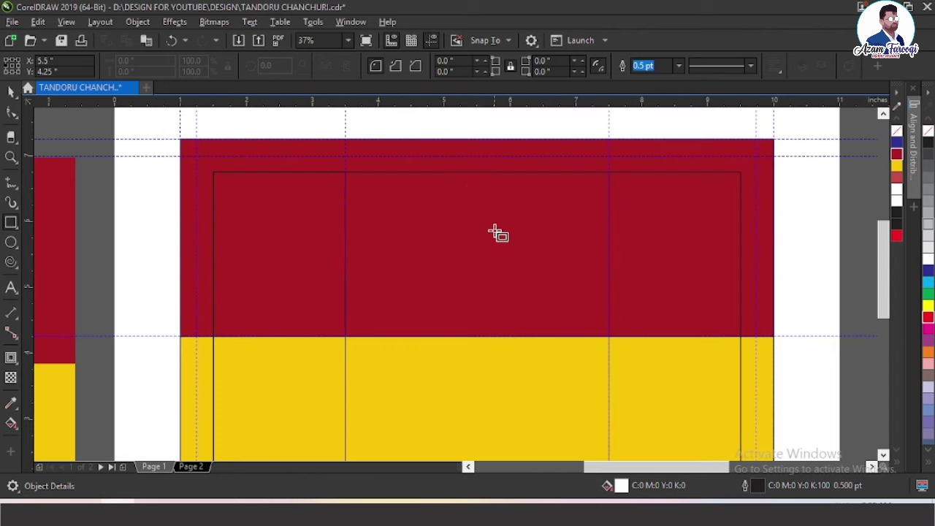
pyautogui.moveTo(453, 192)
pyautogui.mouseDown()
pyautogui.moveTo(478, 279)
pyautogui.moveTo(470, 330)
pyautogui.mouseUp()
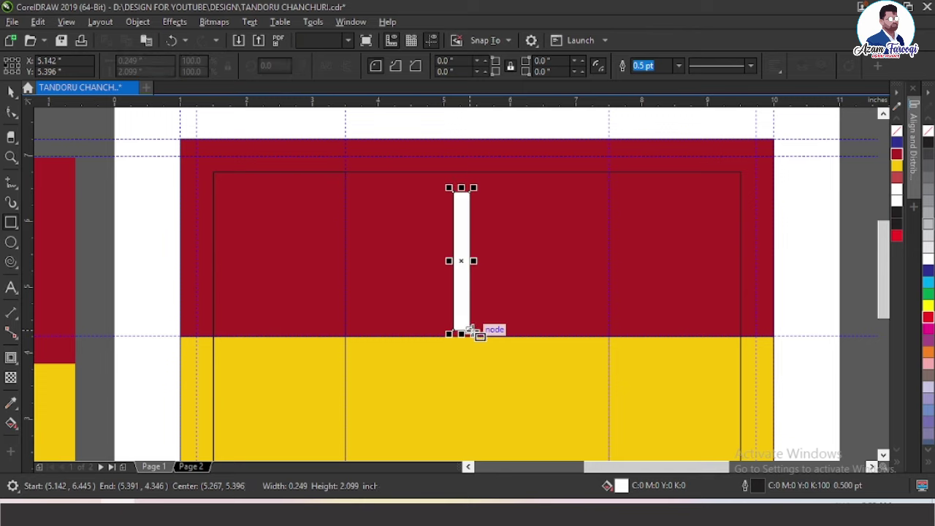
# Convert the narrow rectangle to curves and reshape its lower end into a single centred point, forming a tapered ray.
pyautogui.press('space')
pyautogui.press('F2')
pyautogui.moveTo(401, 184); pyautogui.dragTo(541, 377)
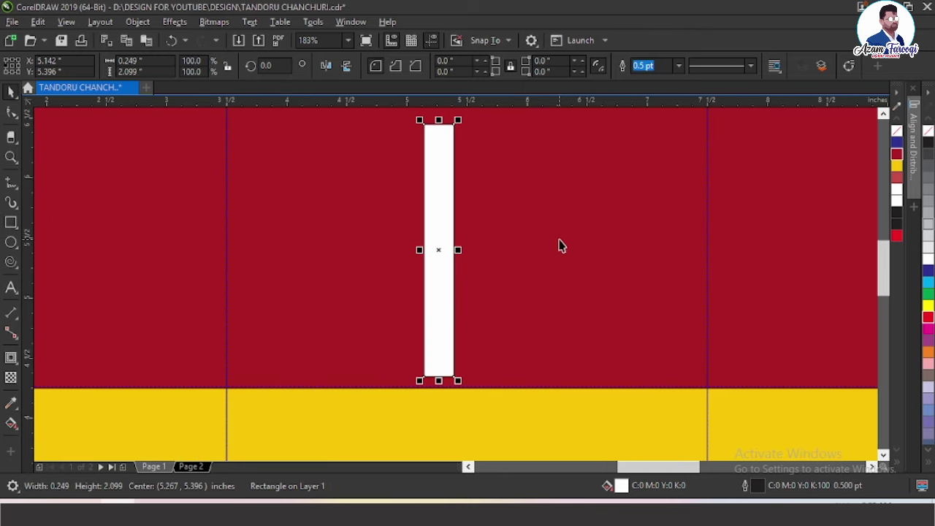
pyautogui.hotkey('ctrl', 'q')
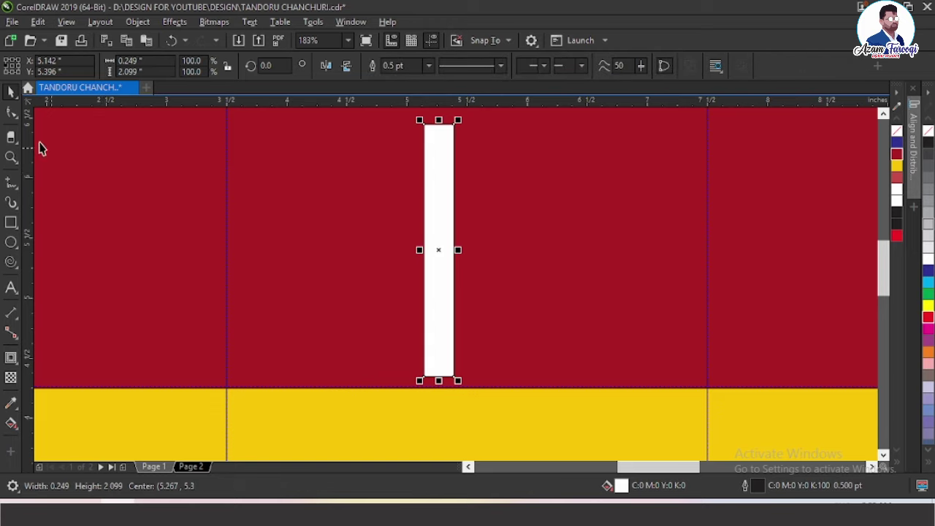
pyautogui.click(12, 114)
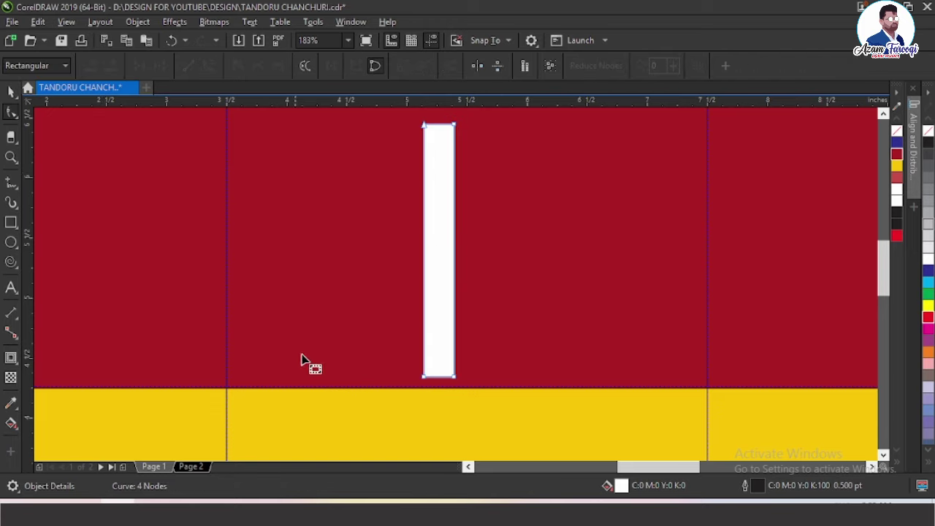
pyautogui.moveTo(406, 362); pyautogui.dragTo(448, 409)
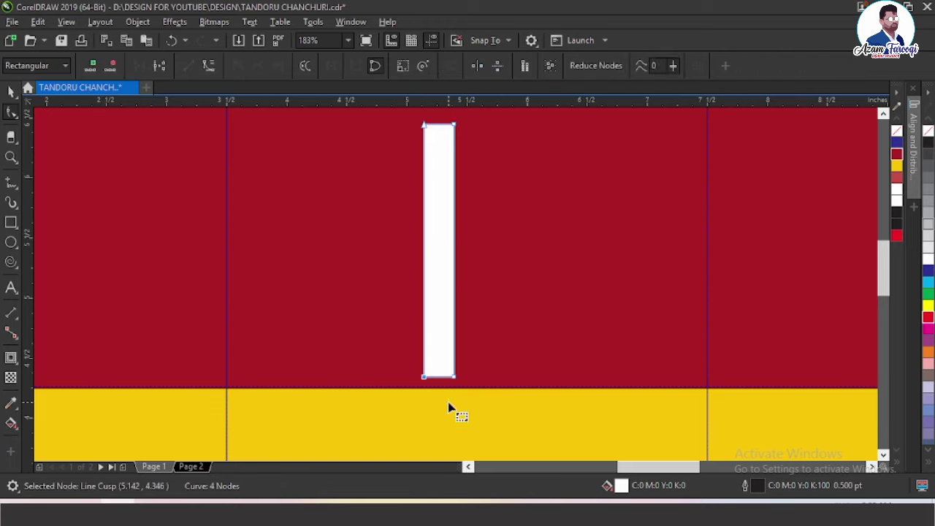
pyautogui.click(91, 66)
pyautogui.moveTo(371, 353); pyautogui.dragTo(448, 398)
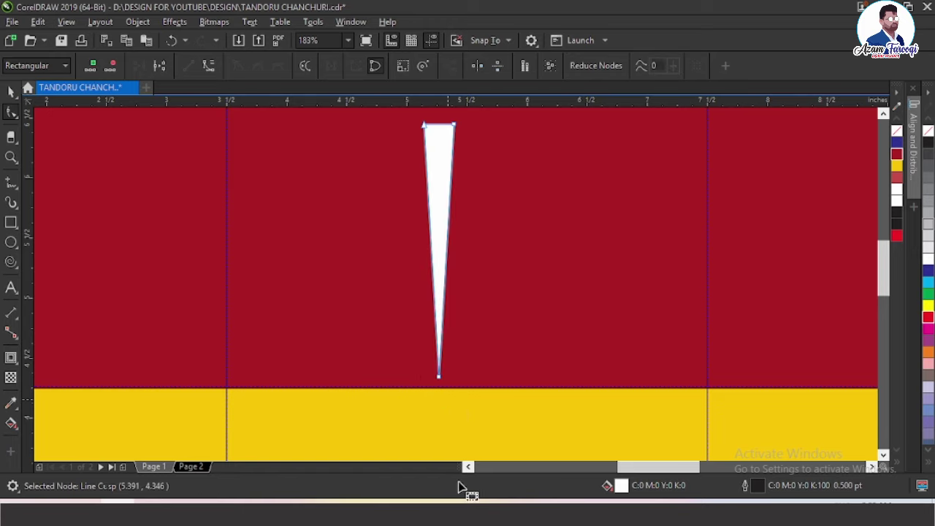
pyautogui.press('space')
# Remove the ray's outline and fill it with the light red R199 G77 B72.
pyautogui.scroll(-3, 422, 336)
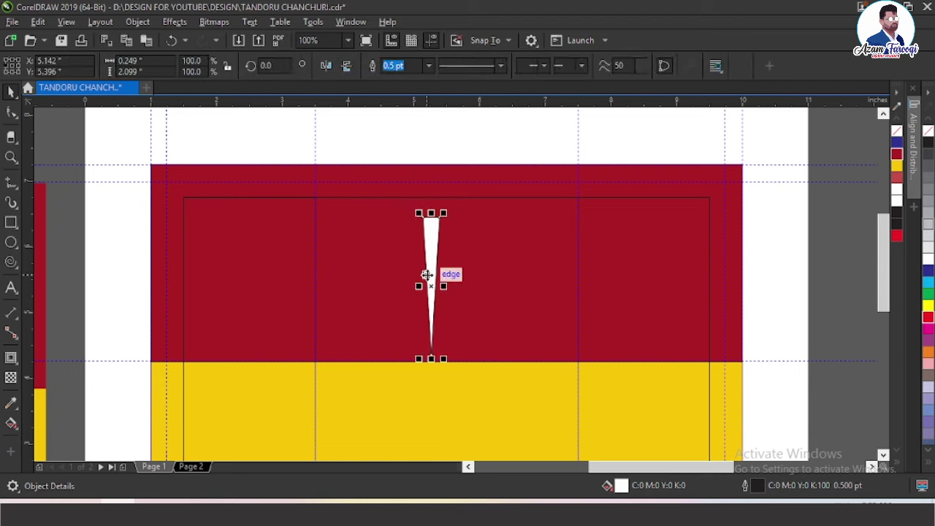
pyautogui.rightClick(894, 130)
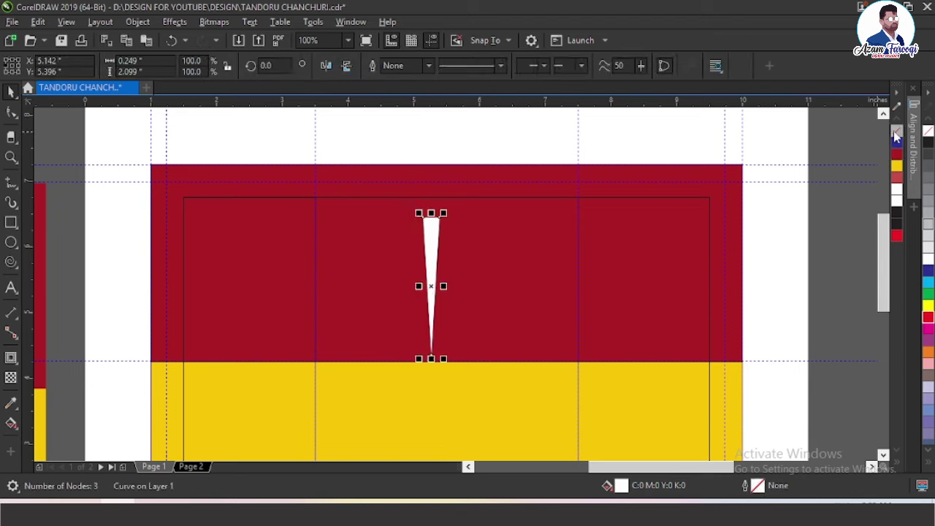
pyautogui.press('Escape')
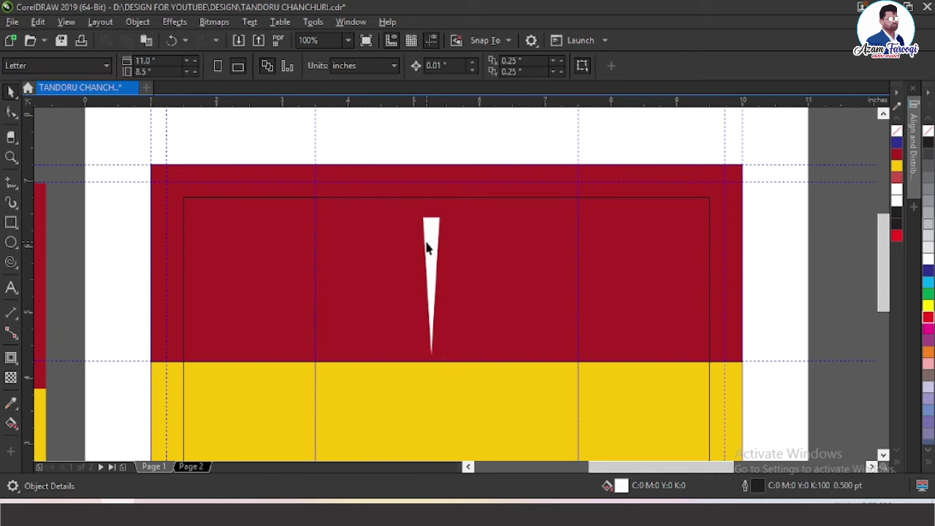
pyautogui.click(427, 249)
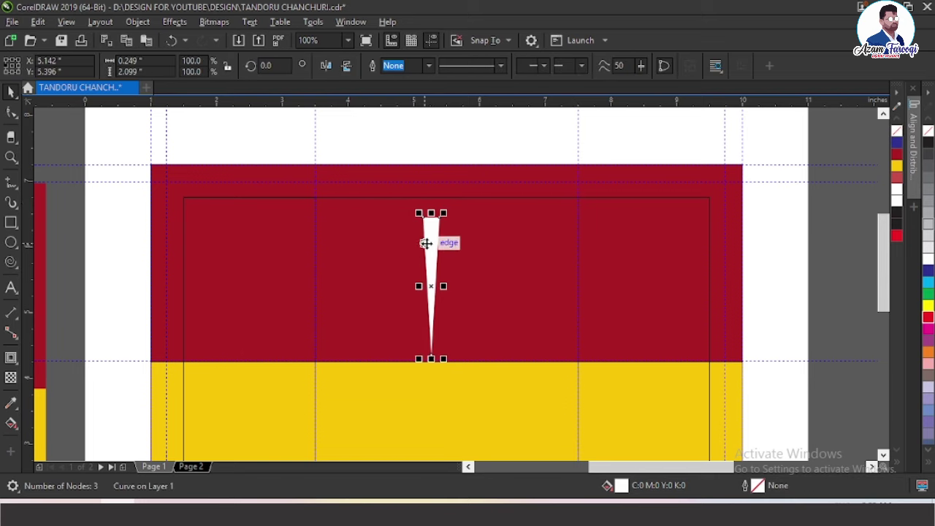
pyautogui.click(897, 178)
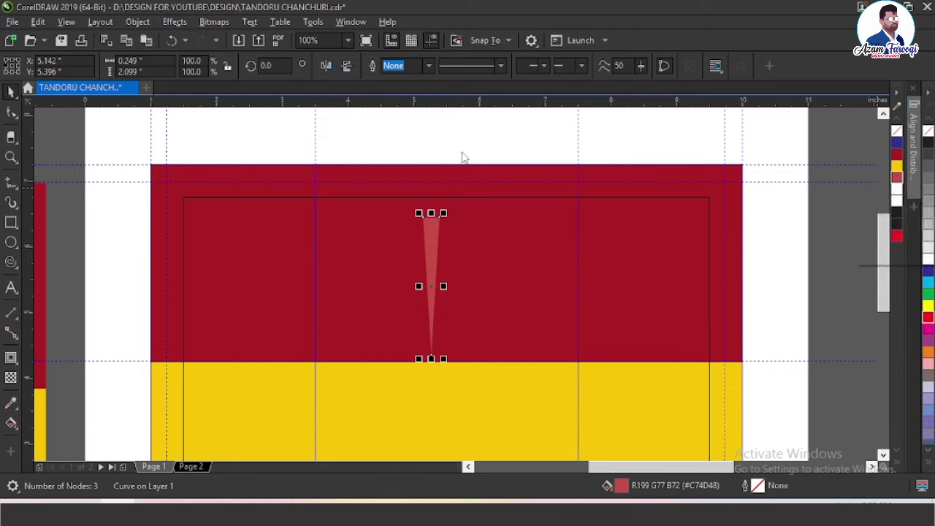
# Apply a gradient transparency to the ray so that its wide upper end fades out.
pyautogui.click(10, 377)
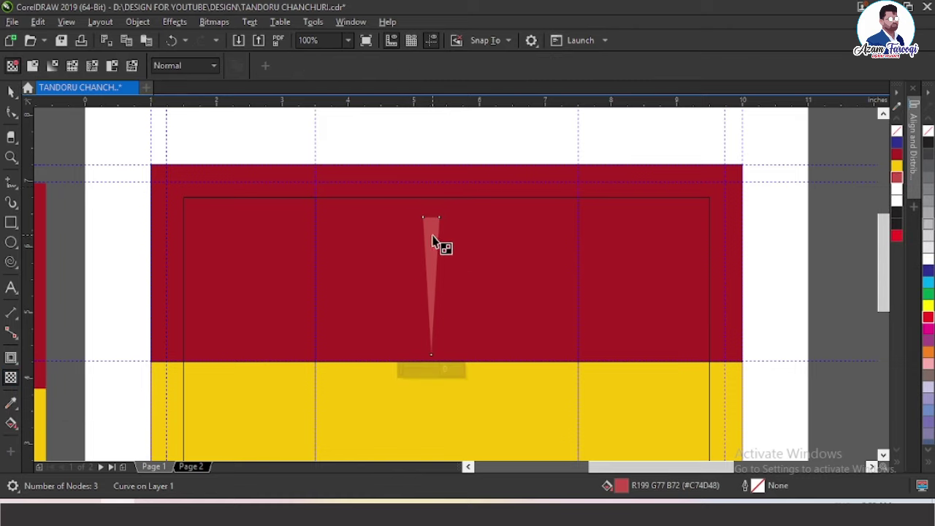
pyautogui.moveTo(439, 246); pyautogui.dragTo(430, 215)
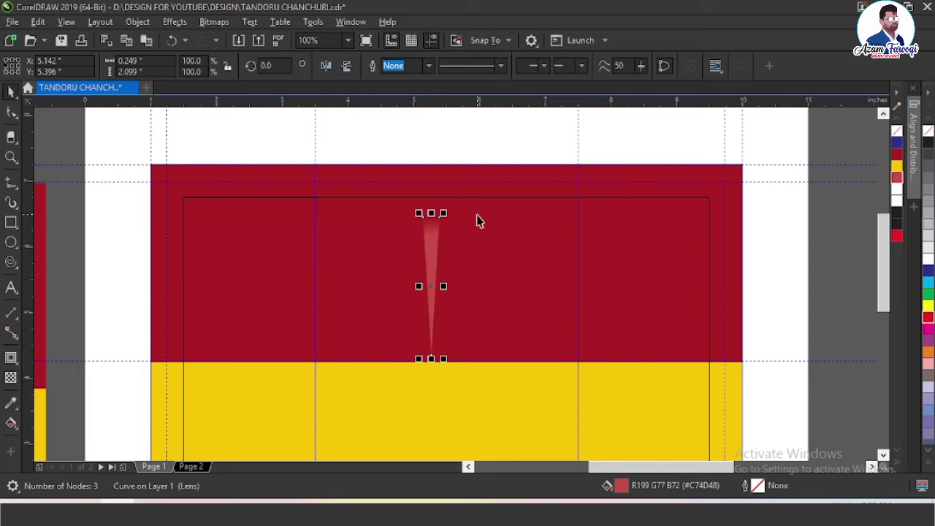
pyautogui.press('Escape')
pyautogui.press('space')
# Move the ray's rotation centre to its lower tip and create a copy rotated 15 degrees clockwise.
pyautogui.click(431, 252)
pyautogui.click(431, 254)
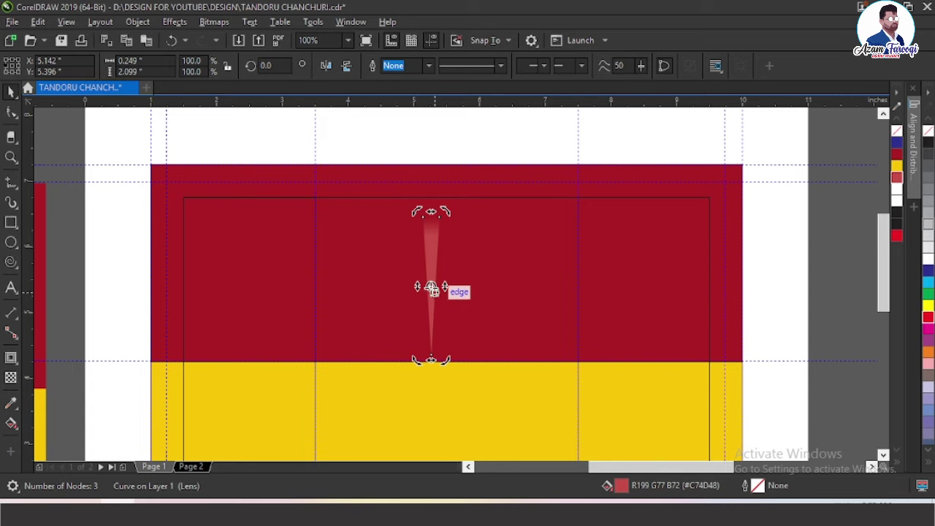
pyautogui.moveTo(433, 289); pyautogui.dragTo(431, 356)
pyautogui.moveTo(448, 211); pyautogui.dragTo(483, 219)
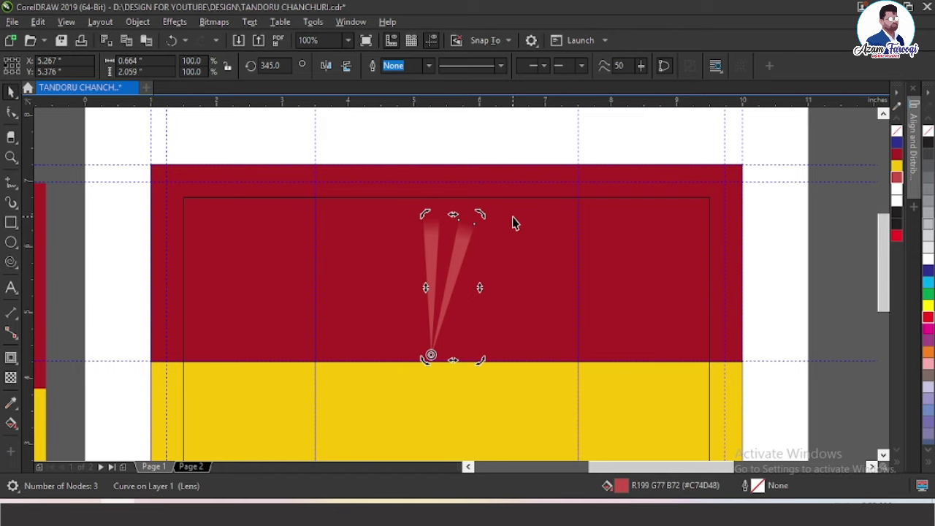
# Repeat the rotated ray duplication around the tip until the 24 rays form a full circular sunburst.
pyautogui.hotkey('ctrl', 'r')
pyautogui.hotkey('ctrl', 'r')
pyautogui.hotkey('ctrl', 'r')
pyautogui.hotkey('ctrl', 'r')
pyautogui.hotkey('ctrl', 'r')
pyautogui.hotkey('ctrl', 'r')
pyautogui.hotkey('ctrl', 'r')
pyautogui.hotkey('ctrl', 'r')
pyautogui.hotkey('ctrl', 'r')
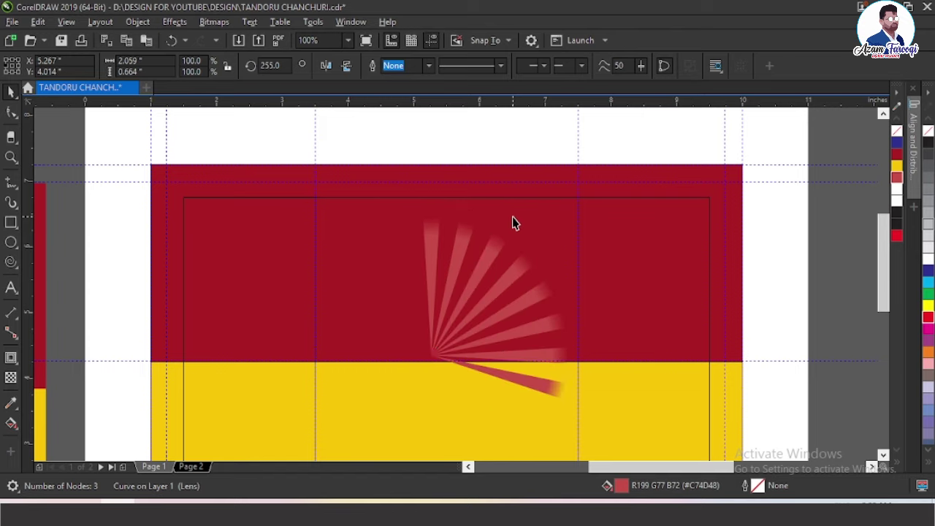
pyautogui.hotkey('ctrl', 'r')
pyautogui.hotkey('ctrl', 'r')
pyautogui.hotkey('ctrl', 'r')
pyautogui.hotkey('ctrl', 'r')
pyautogui.hotkey('ctrl', 'r')
pyautogui.hotkey('ctrl', 'r')
pyautogui.hotkey('ctrl', 'r')
pyautogui.hotkey('ctrl', 'r')
pyautogui.hotkey('ctrl', 'r')
pyautogui.hotkey('ctrl', 'r')
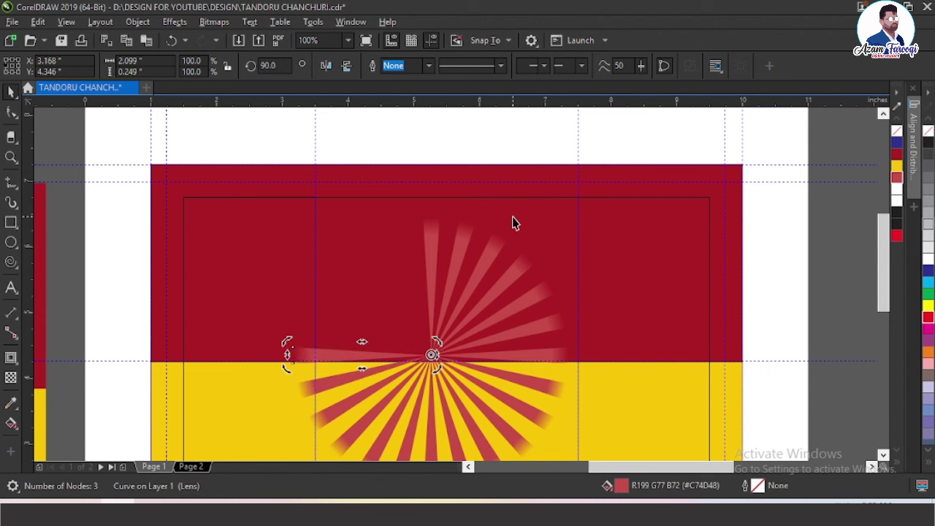
pyautogui.hotkey('ctrl', 'r')
pyautogui.hotkey('ctrl', 'r')
pyautogui.press('Escape')
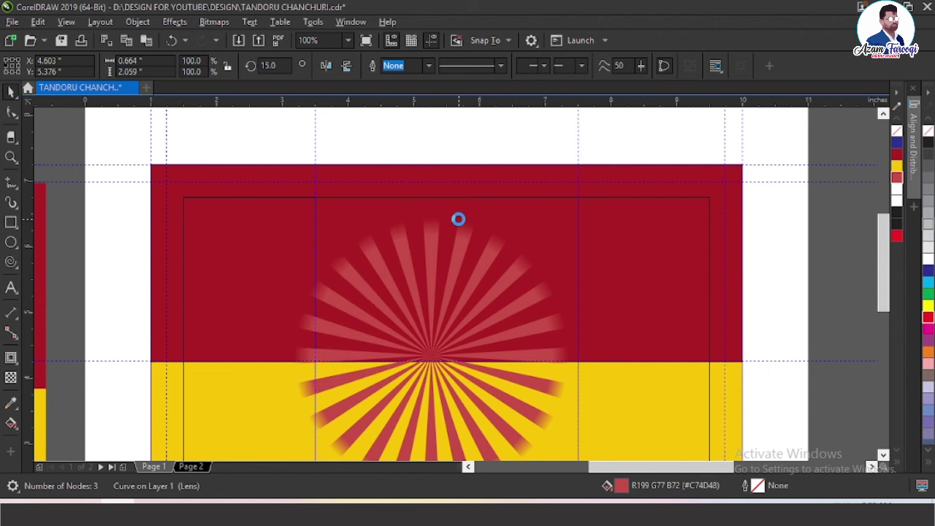
# Group the 24 rays and move the sunburst horizontally to the label's centre at X 5.5 inches.
pyautogui.scroll(-2, 459, 217)
pyautogui.moveTo(527, 341); pyautogui.dragTo(548, 356)
pyautogui.hotkey('ctrl', 'g')
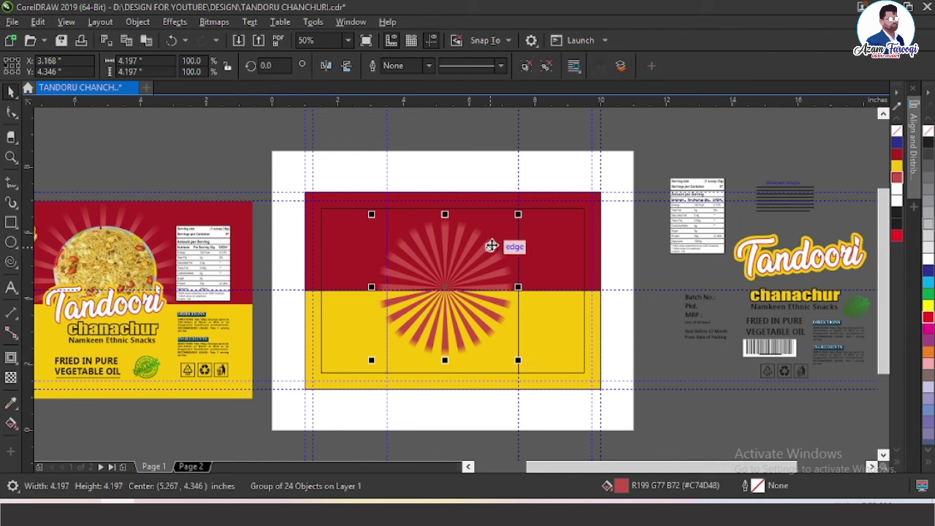
pyautogui.moveTo(496, 217); pyautogui.dragTo(471, 229)
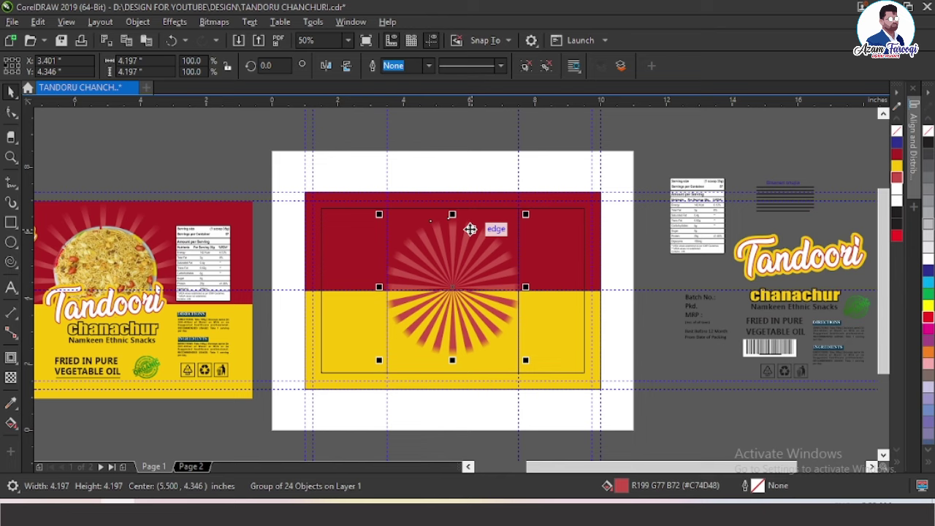
# Move the grouped sunburst up the label until its centre is at Y 4.496 inches.
pyautogui.press('Up')
pyautogui.press('Up')
pyautogui.press('Up')
pyautogui.press('Up')
pyautogui.press('Up')
pyautogui.press('Up')
pyautogui.press('Up')
pyautogui.press('Up')
pyautogui.press('Up')
pyautogui.press('Up')
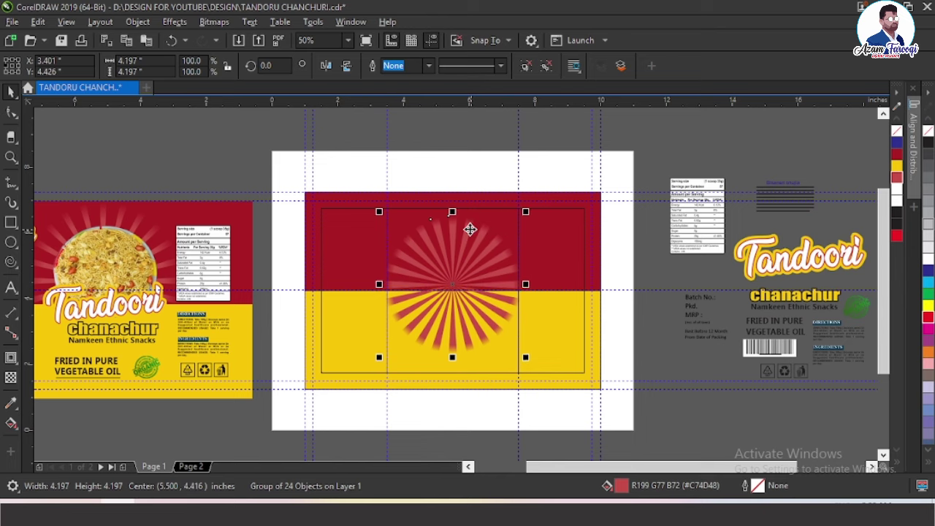
pyautogui.moveTo(469, 229); pyautogui.dragTo(469, 226)
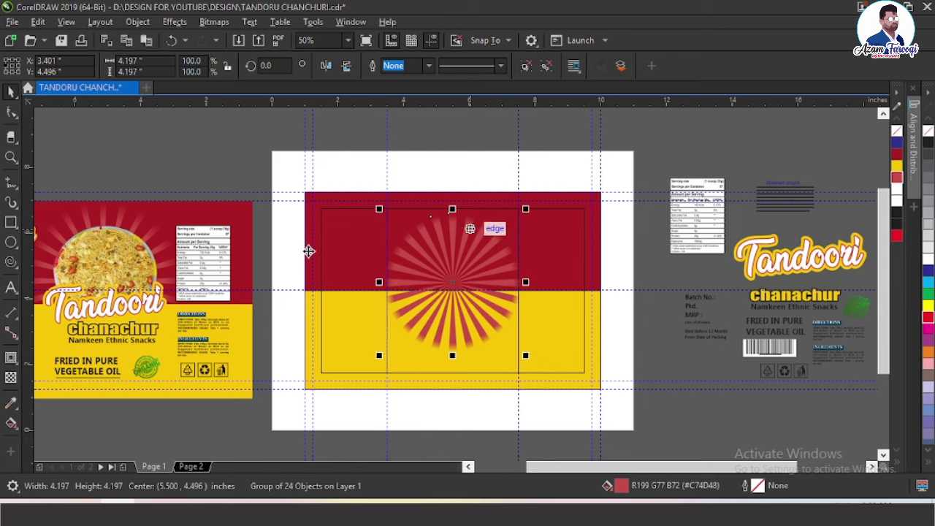
pyautogui.keyDown('shift'); pyautogui.click(328, 197); pyautogui.keyUp('shift')
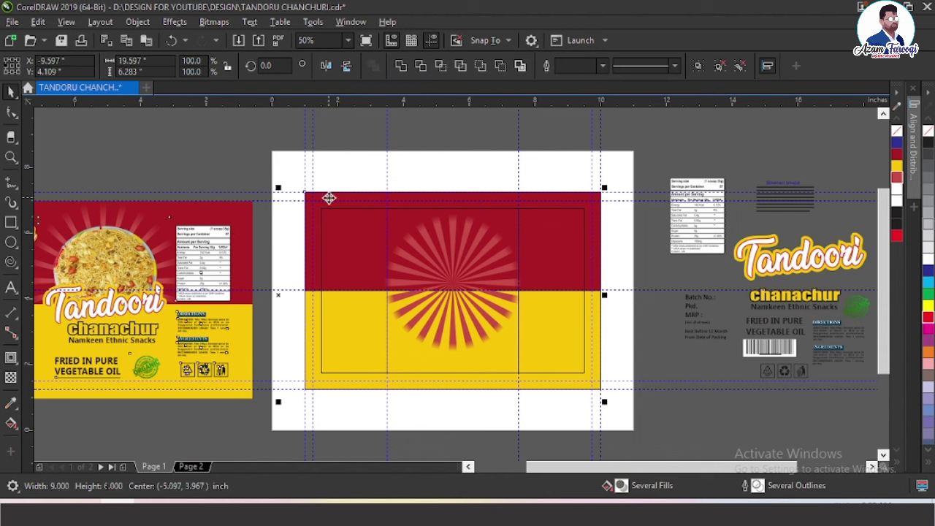
pyautogui.press('Escape')
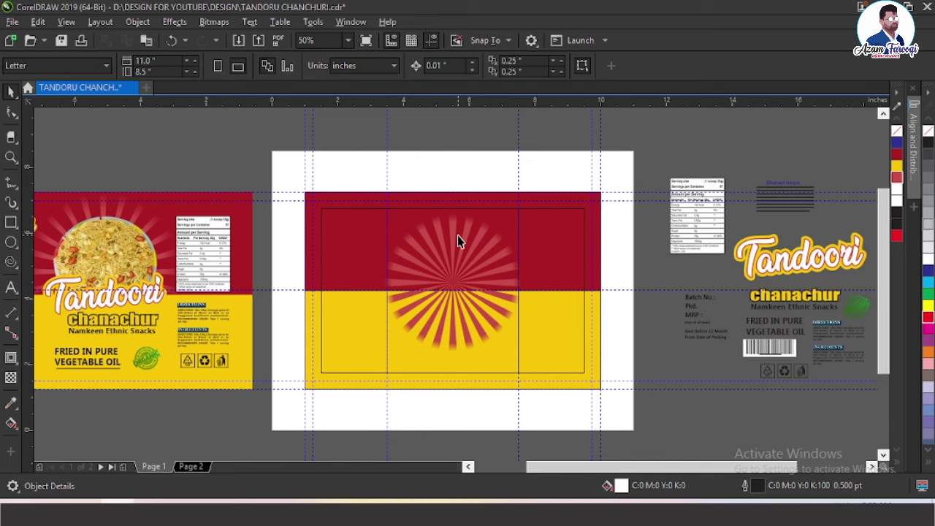
pyautogui.click(458, 237)
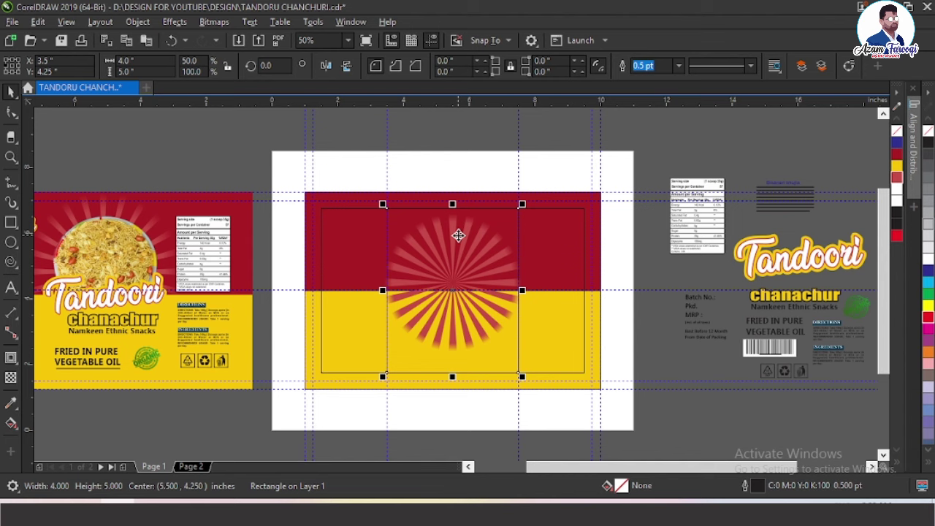
pyautogui.press('Up')
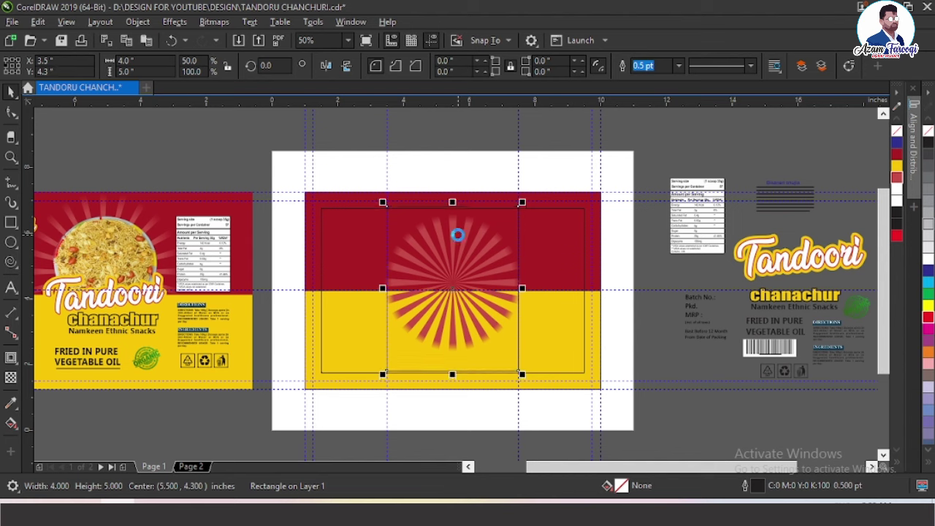
pyautogui.press('Up')
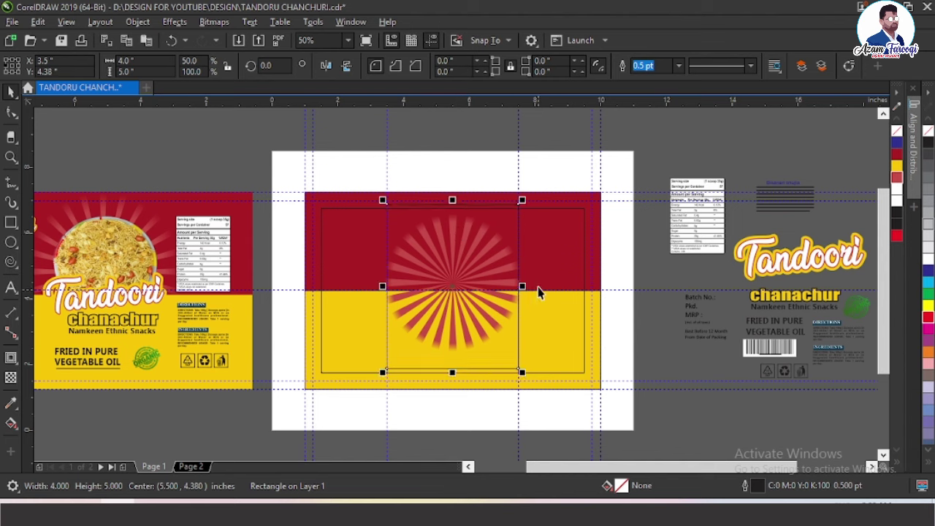
pyautogui.click(460, 243)
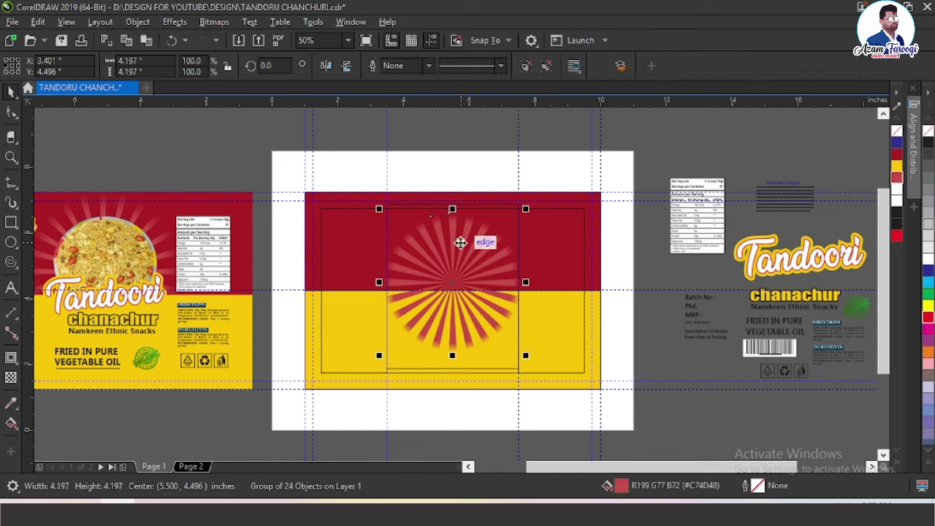
pyautogui.click(504, 212)
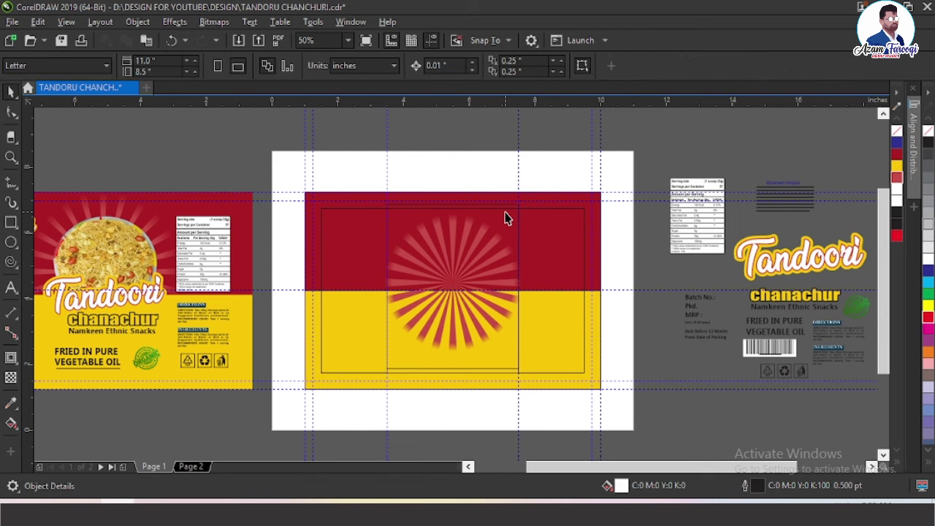
pyautogui.keyDown('shift'); pyautogui.click(552, 229); pyautogui.keyUp('shift')
pyautogui.press('e')
pyautogui.press('Escape')
# Raise the sunburst to a centre of about Y 4.66 inches and enlarge it about its centre to about 4.57 inches.
pyautogui.press('F2')
pyautogui.moveTo(331, 174); pyautogui.dragTo(684, 385)
pyautogui.click(385, 197)
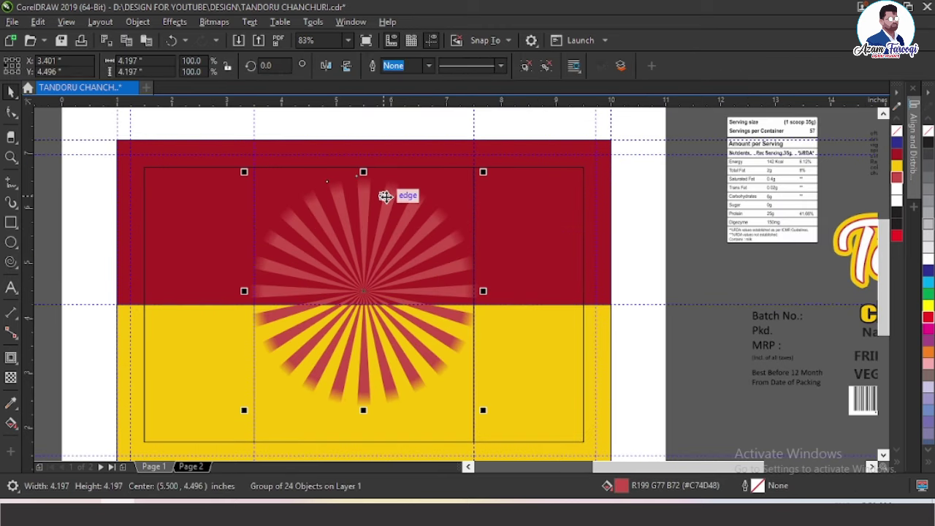
pyautogui.press('Up')
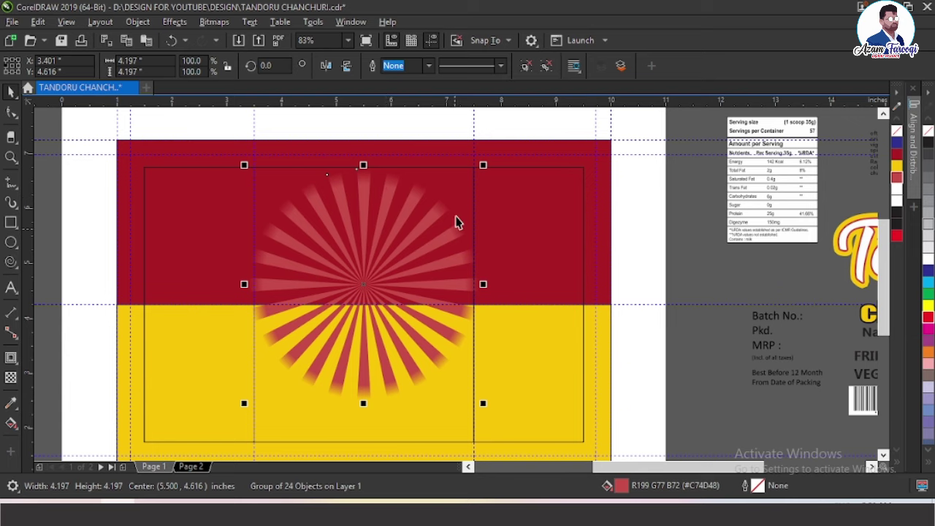
pyautogui.moveTo(485, 162); pyautogui.dragTo(499, 154)
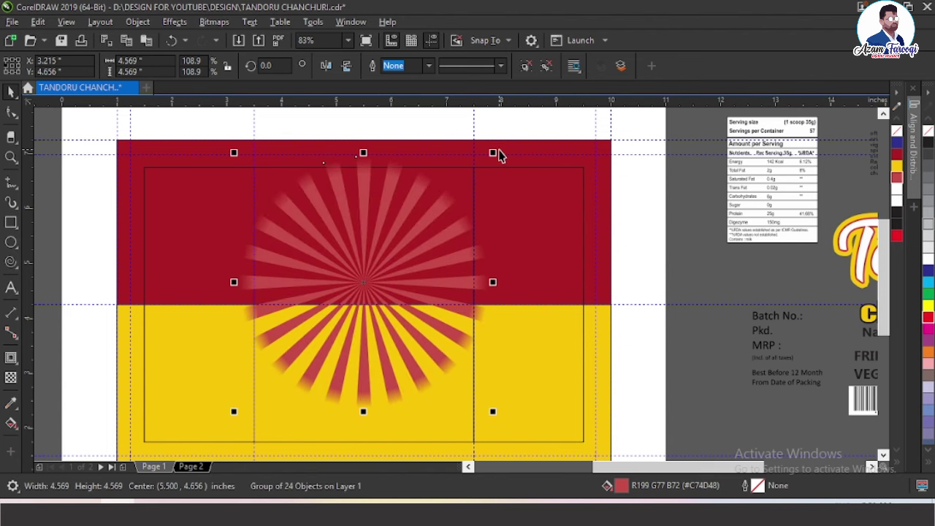
# PowerClip the sunburst inside the red background rectangle so that the rays end at the yellow area.
pyautogui.click(141, 22)
pyautogui.moveTo(182, 50)
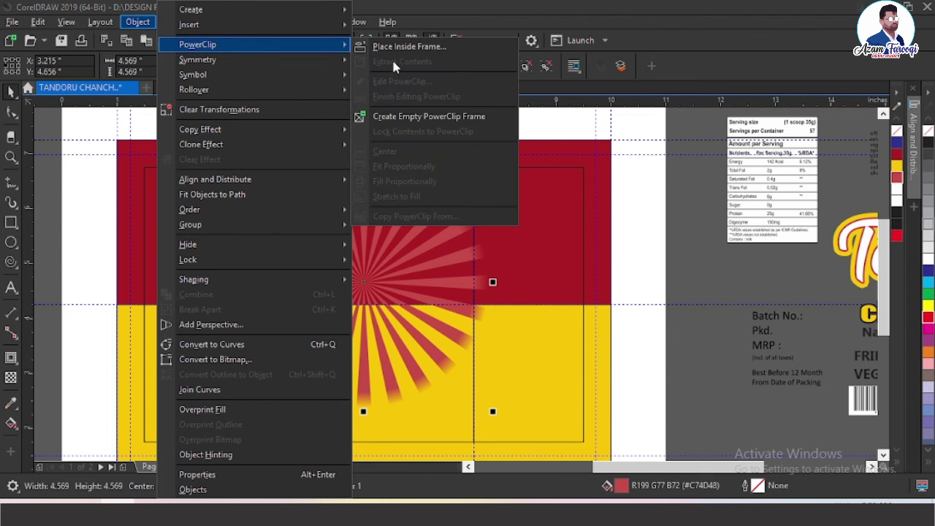
pyautogui.click(398, 47)
pyautogui.click(373, 146)
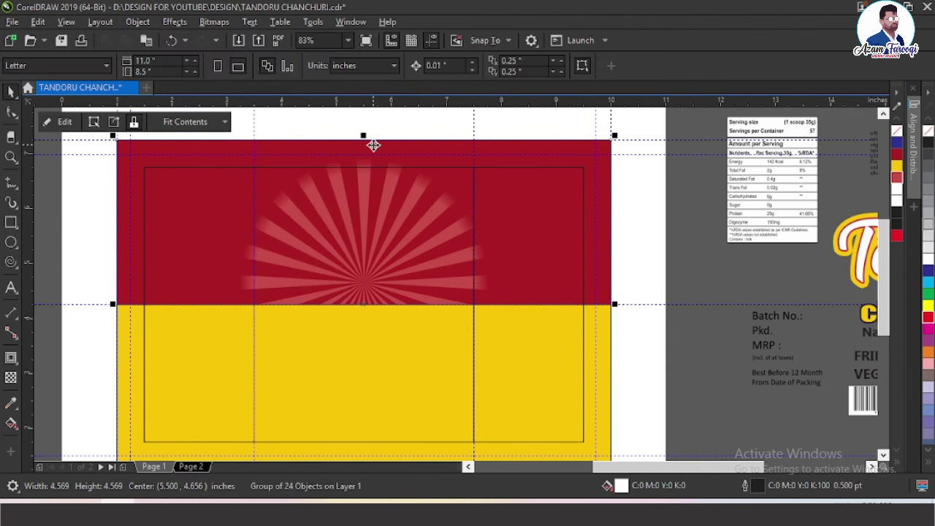
# Place the chanachur bowl photo over the sunburst and centre it horizontally at X 5.5 inches.
pyautogui.scroll(-3, 460, 234)
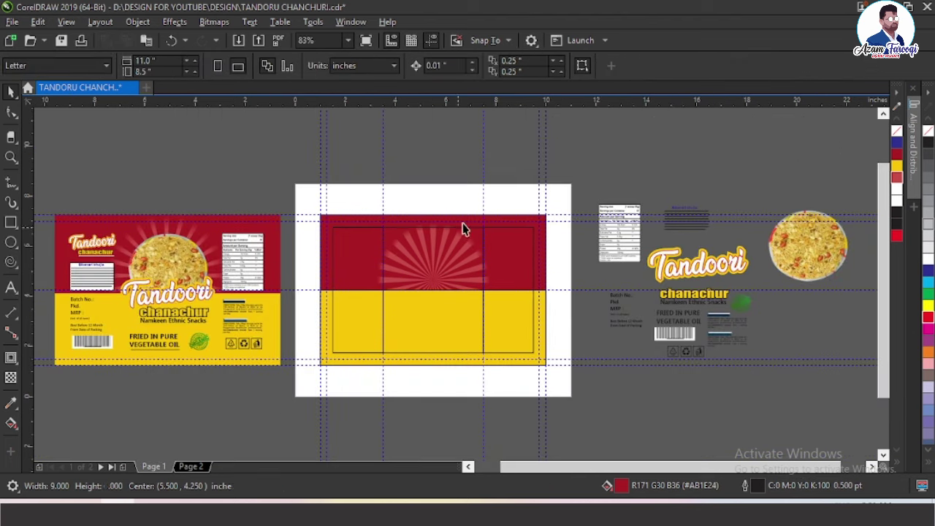
pyautogui.moveTo(835, 261); pyautogui.dragTo(453, 269)
pyautogui.scroll(3, 580, 322)
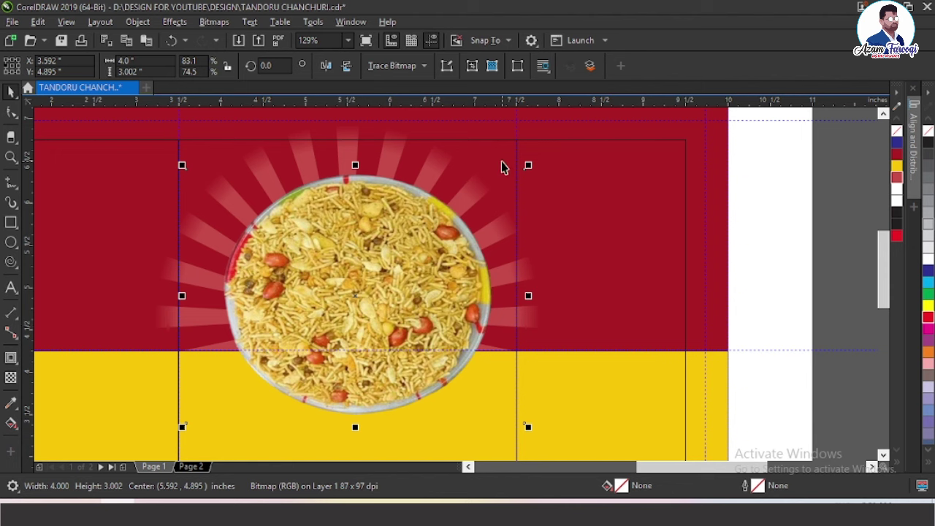
pyautogui.press('Escape')
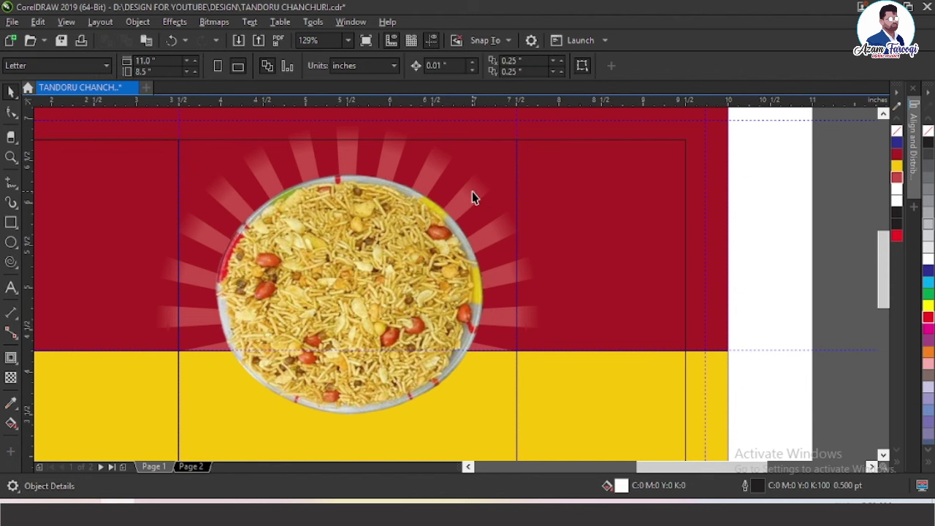
pyautogui.click(472, 192)
pyautogui.scroll(-2, 472, 191)
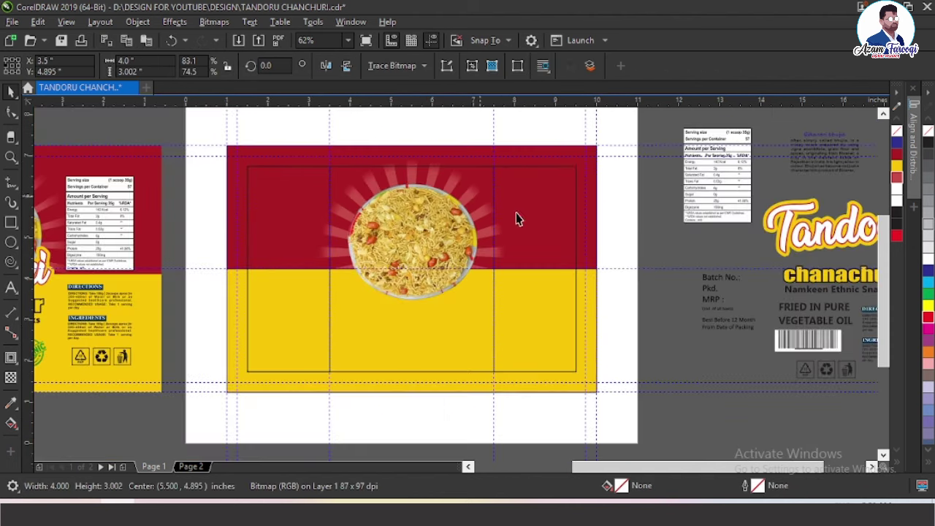
pyautogui.press('Escape')
# Select the sunburst inside its PowerClip frame, enlarge it about its centre to about 5.33 inches and nudge it slightly right.
pyautogui.scroll(-2, 393, 200)
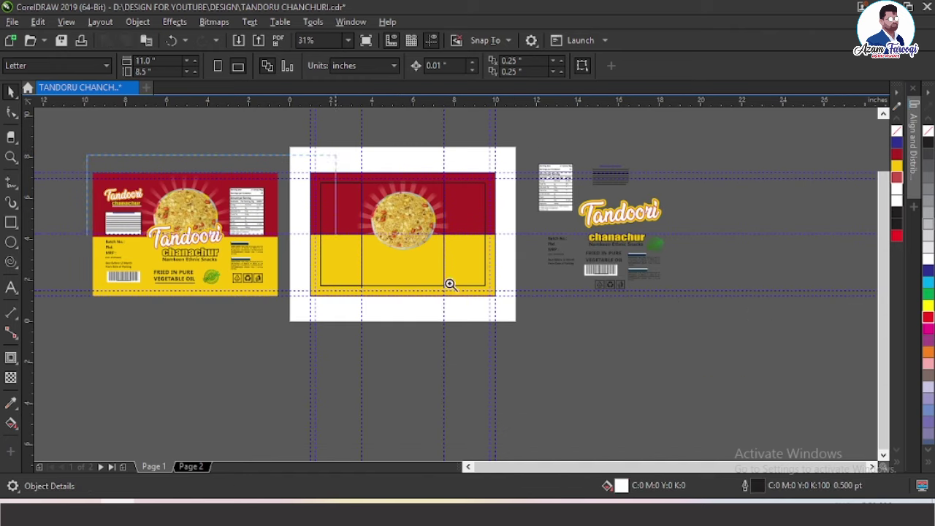
pyautogui.scroll(1, 173, 161)
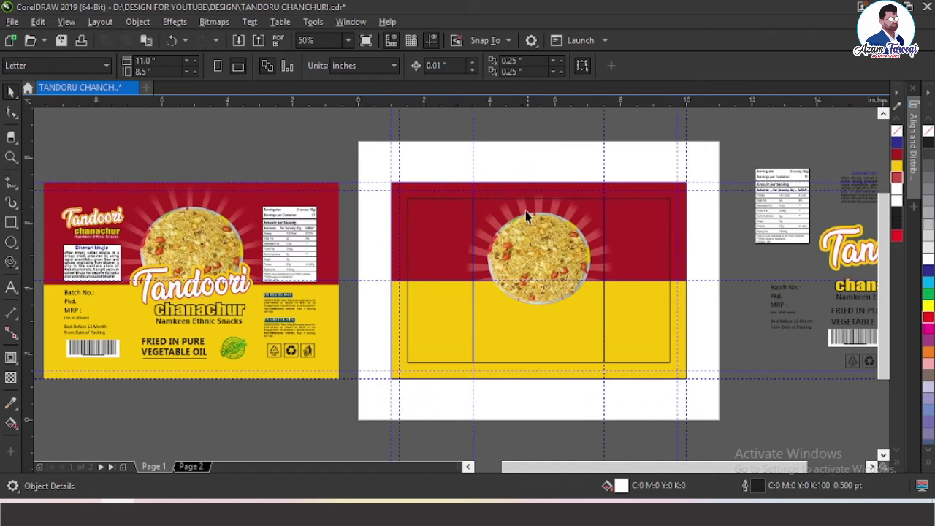
pyautogui.click(504, 190)
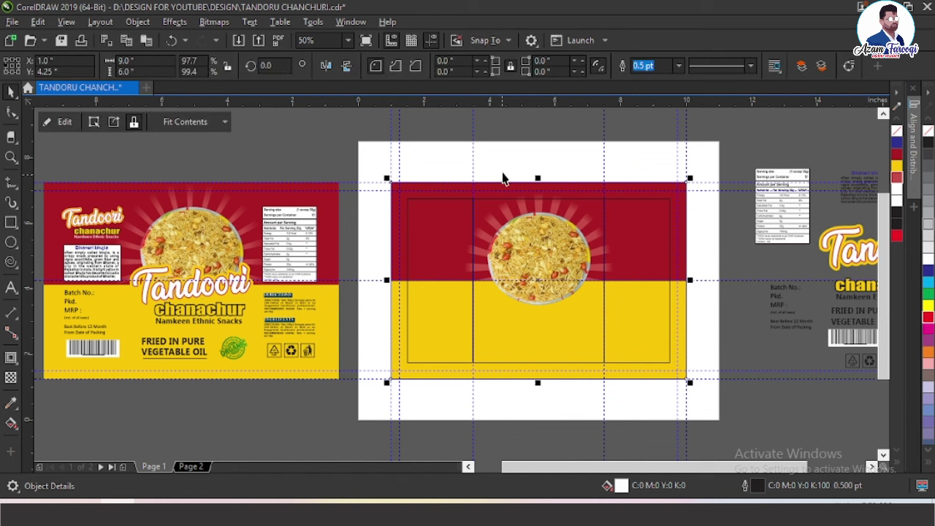
pyautogui.click(94, 124)
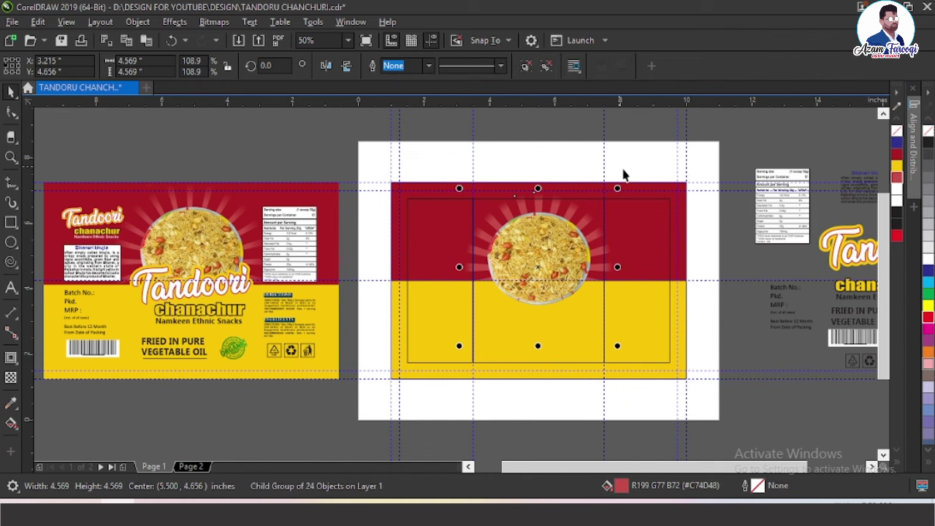
pyautogui.moveTo(619, 184); pyautogui.dragTo(630, 173)
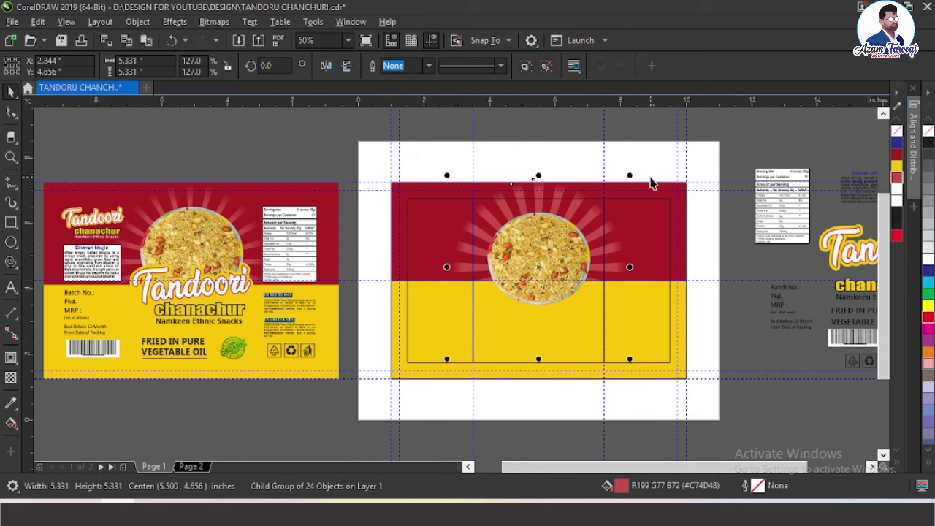
pyautogui.press('Right')
pyautogui.press('Right')
pyautogui.press('Right')
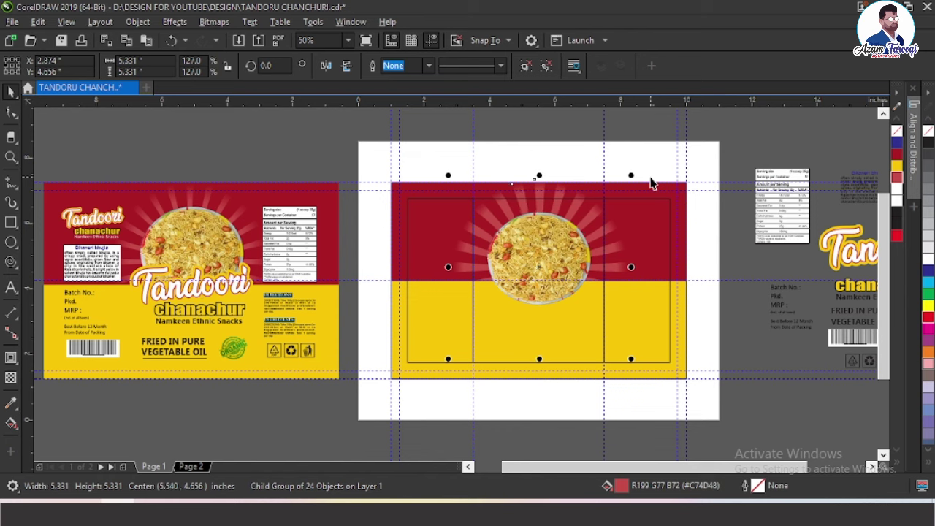
pyautogui.hotkey('ctrl', 'Up')
# Move the bowl photo straight up until its centre is at about Y 5.035 inches.
pyautogui.click(560, 242)
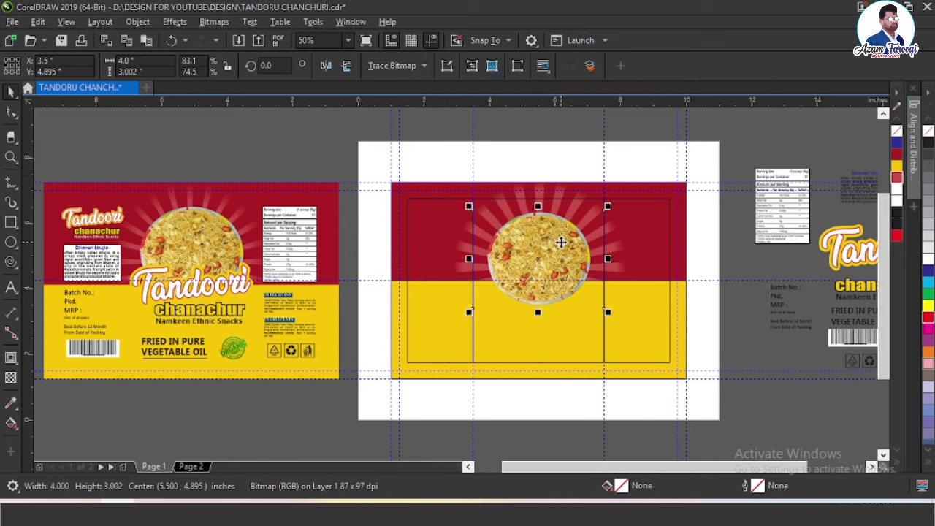
pyautogui.hotkey('ctrl', 'Up')
pyautogui.hotkey('ctrl', 'Up')
pyautogui.hotkey('ctrl', 'Up')
pyautogui.hotkey('ctrl', 'Up')
pyautogui.hotkey('ctrl', 'Up')
pyautogui.hotkey('ctrl', 'Up')
pyautogui.hotkey('ctrl', 'Up')
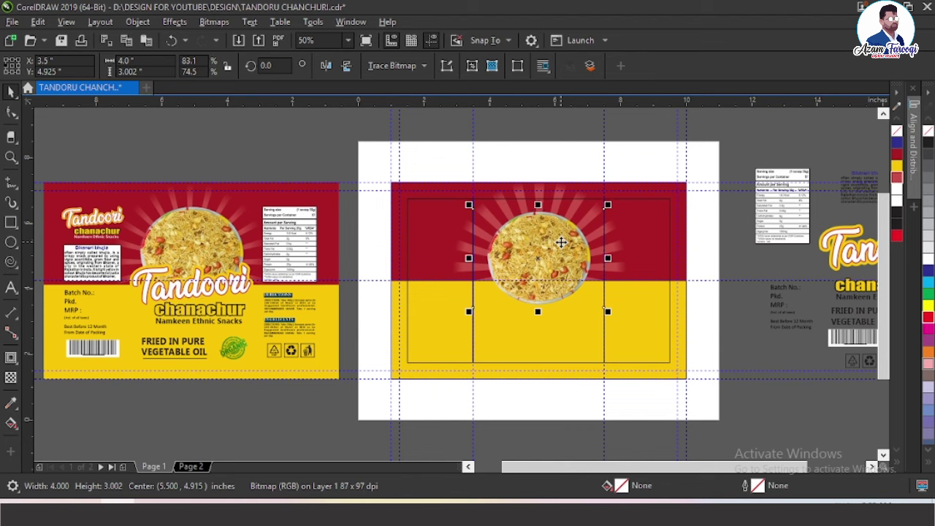
pyautogui.hotkey('ctrl', 'Up')
pyautogui.hotkey('ctrl', 'Up')
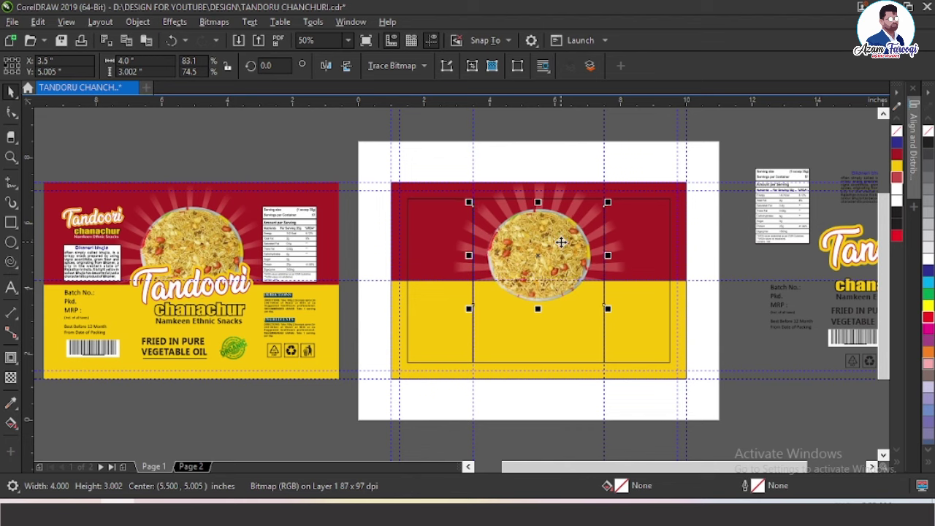
pyautogui.press('Up')
pyautogui.press('Up')
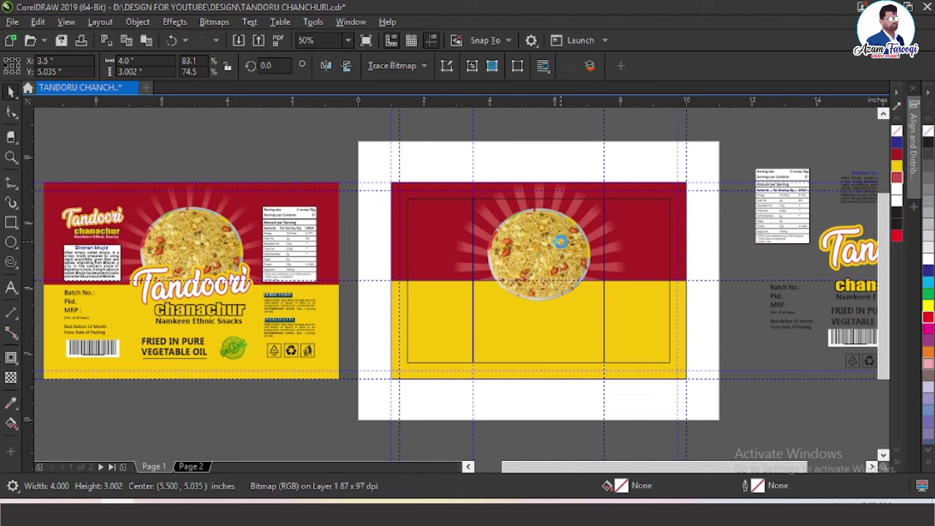
# Add a horizontal guideline at Y 6.75 inches along the upper edge of the inner panel outline.
pyautogui.click(388, 184)
pyautogui.press('F2')
pyautogui.moveTo(388, 183); pyautogui.dragTo(716, 293)
pyautogui.scroll(3, 377, 188)
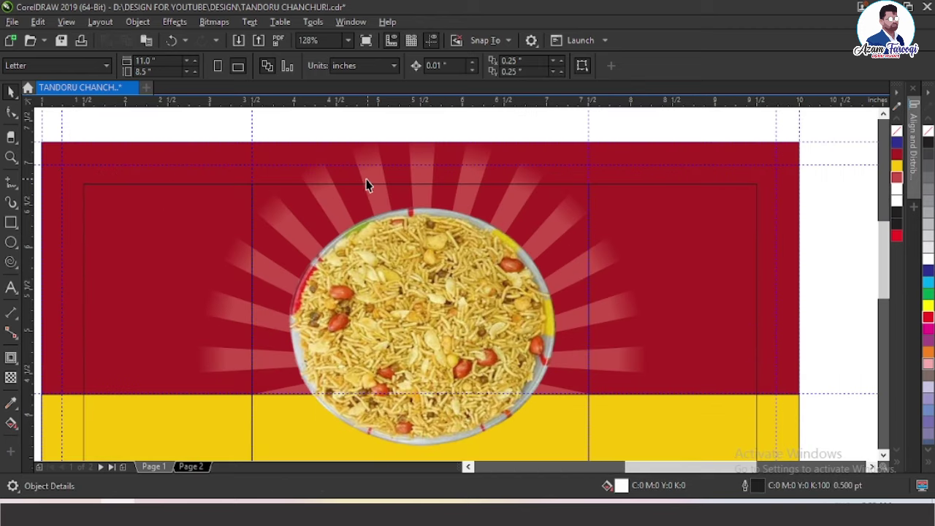
pyautogui.click(416, 184)
pyautogui.moveTo(454, 107); pyautogui.dragTo(456, 184)
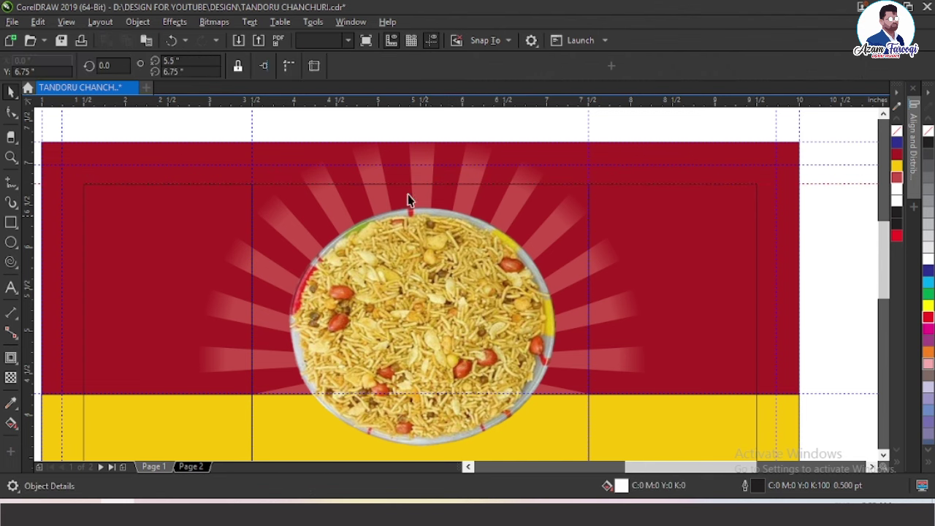
# Nudge the bowl photo up towards the new guideline, to a centre of Y 5.065 inches.
pyautogui.click(423, 243)
pyautogui.press('Up')
pyautogui.press('Up')
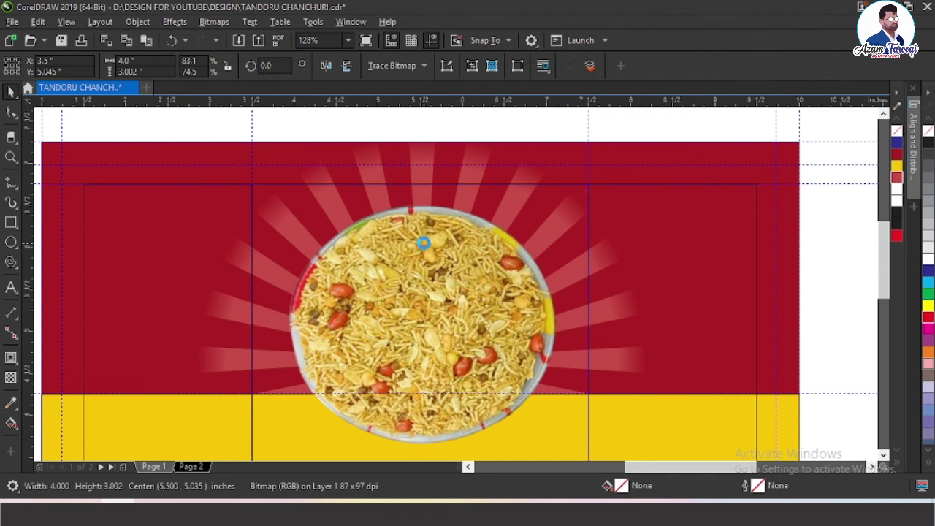
pyautogui.scroll(-1, 436, 206)
pyautogui.press('Escape')
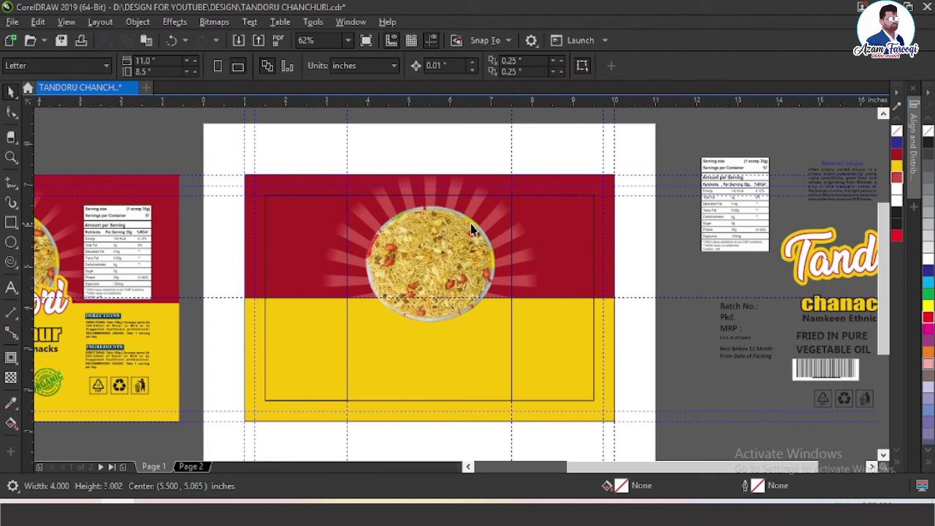
pyautogui.press('F4')
pyautogui.hscroll(5, 467, 191)
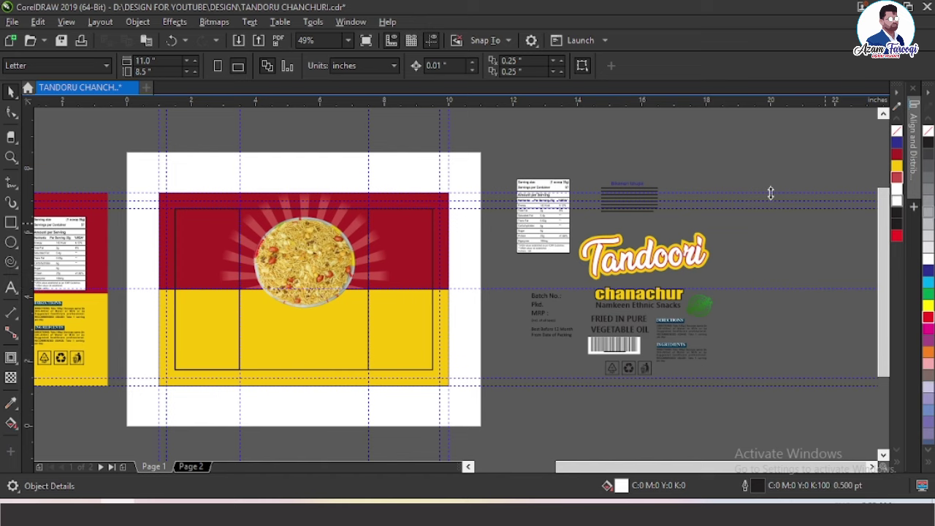
pyautogui.click(11, 289)
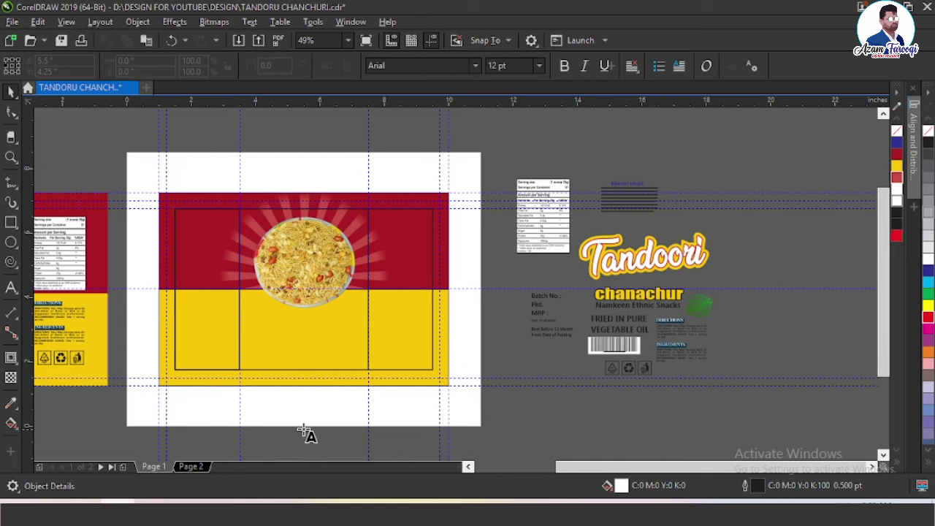
pyautogui.click(580, 307)
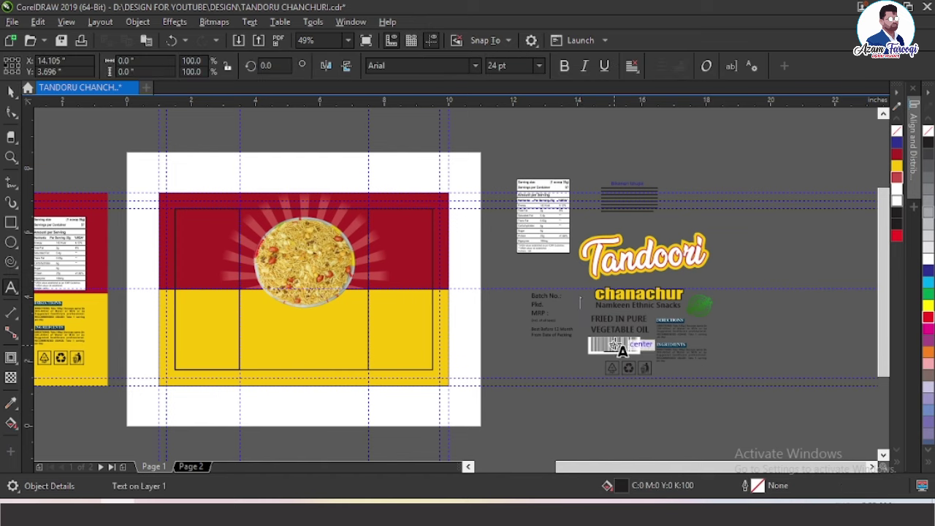
pyautogui.hotkey('ctrl', 'space')
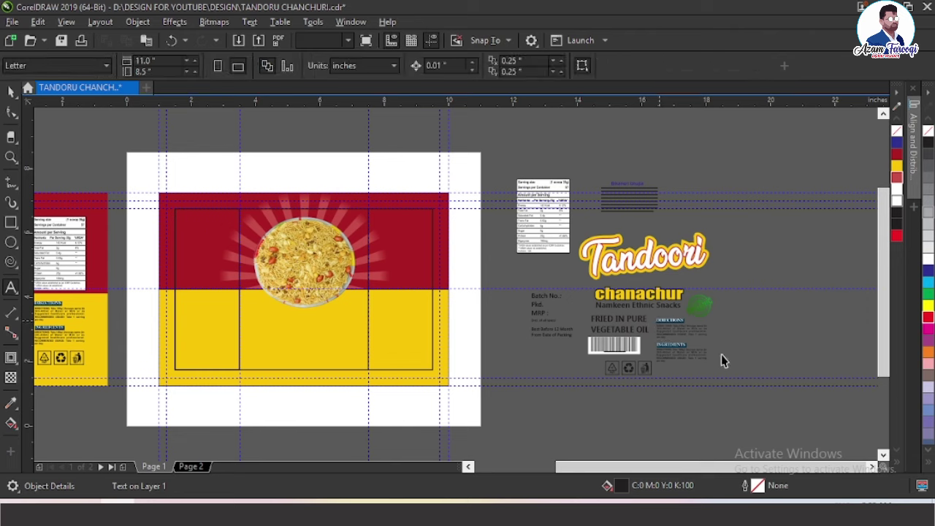
# Add the artistic text "Tandoori" in the yellow area of the centre panel, below the bowl photo.
pyautogui.click(16, 288)
pyautogui.click(263, 332)
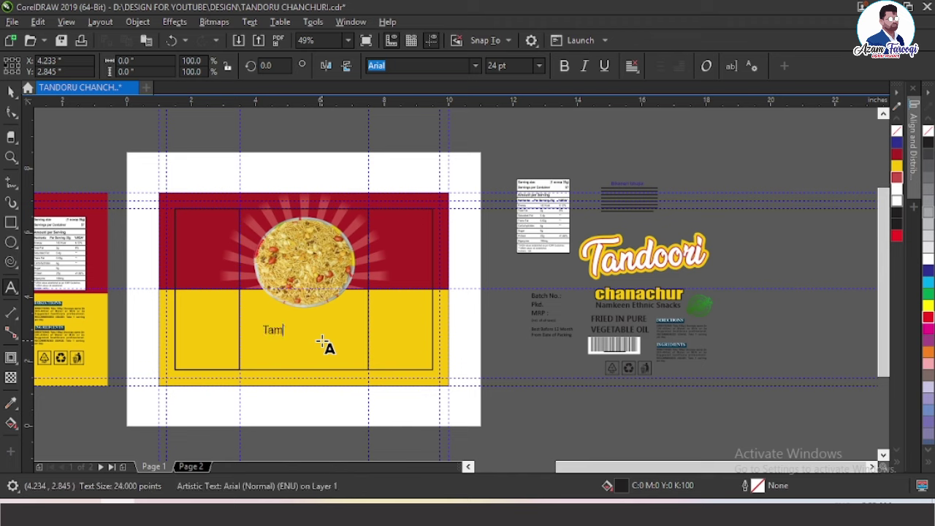
pyautogui.press('BackSpace')
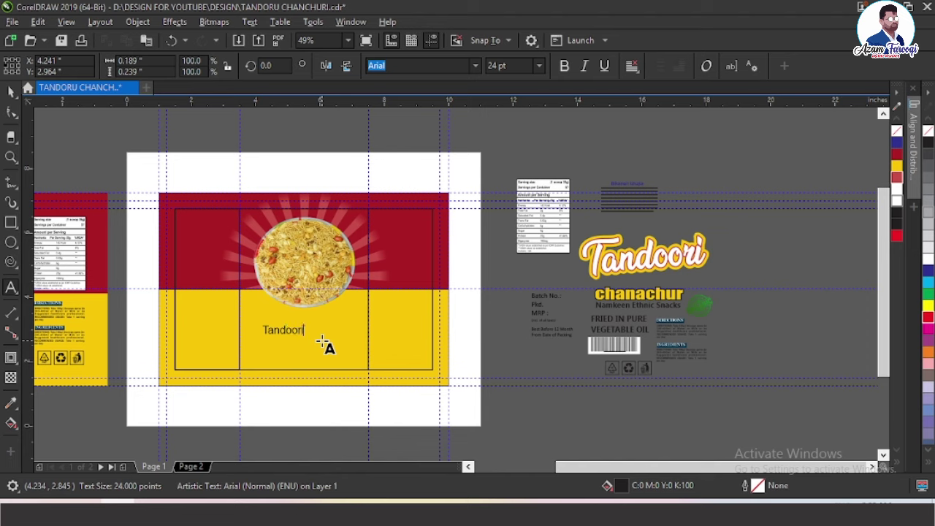
pyautogui.hotkey('ctrl', 'space')
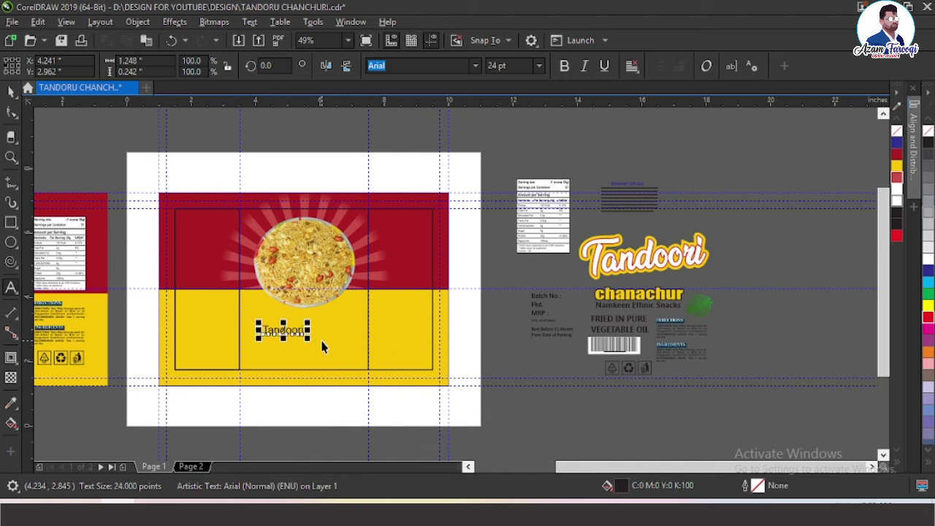
# Match the new Tandoori text to the finished logo's font, Nature Beauty Personal Use, and enlarge it to about 59.5 pt.
pyautogui.click(615, 241)
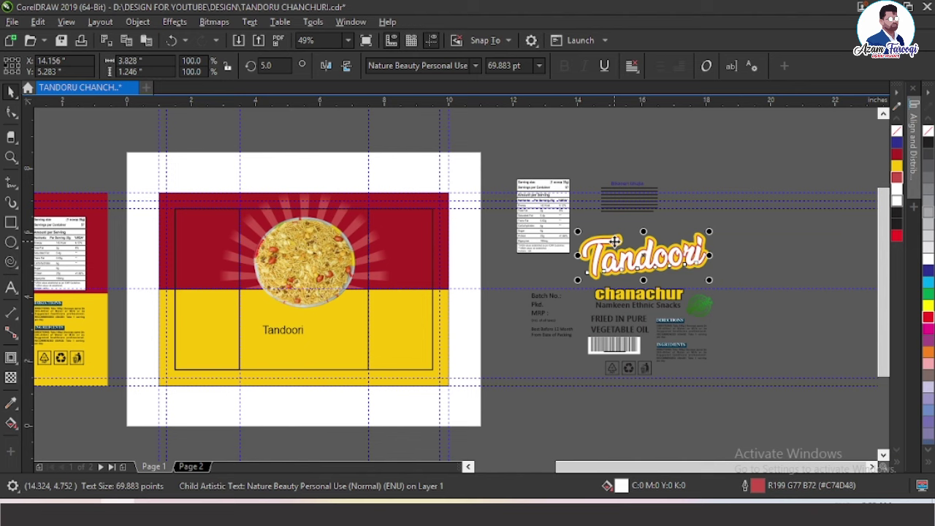
pyautogui.click(283, 332)
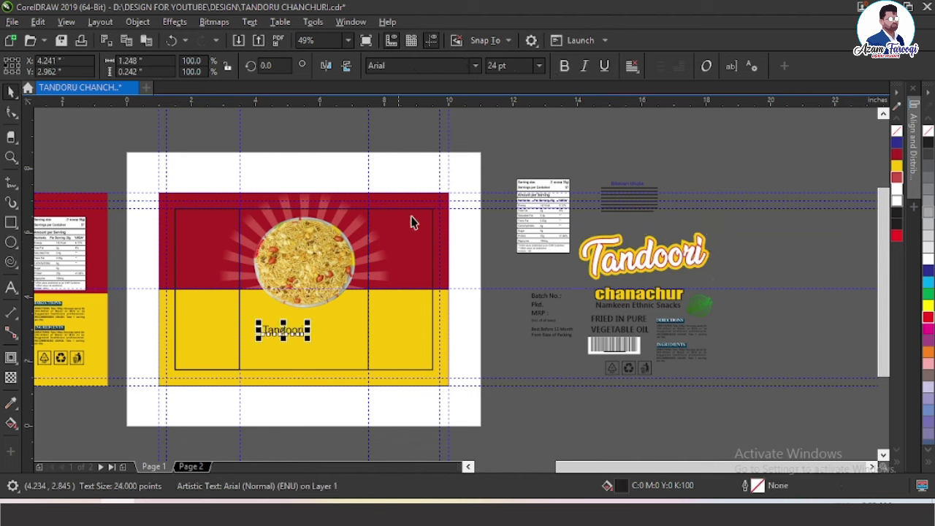
pyautogui.click(475, 65)
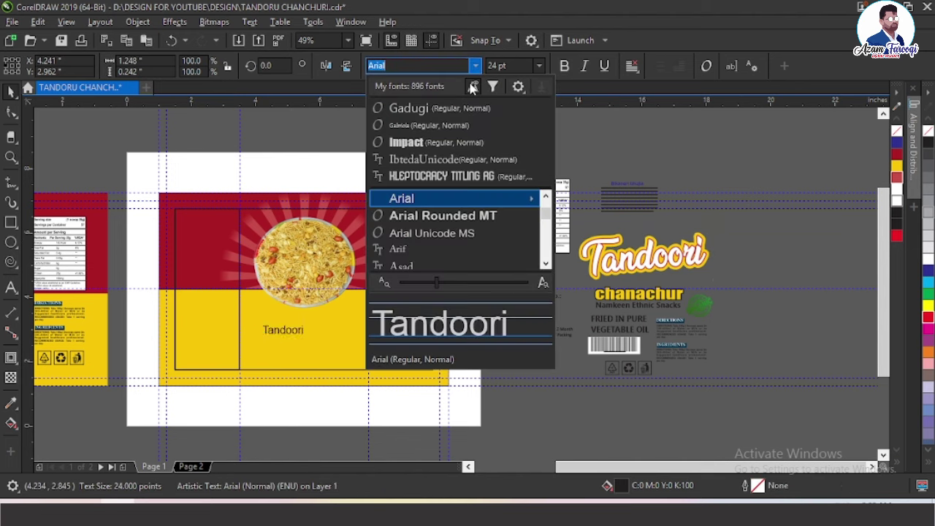
pyautogui.write('na')
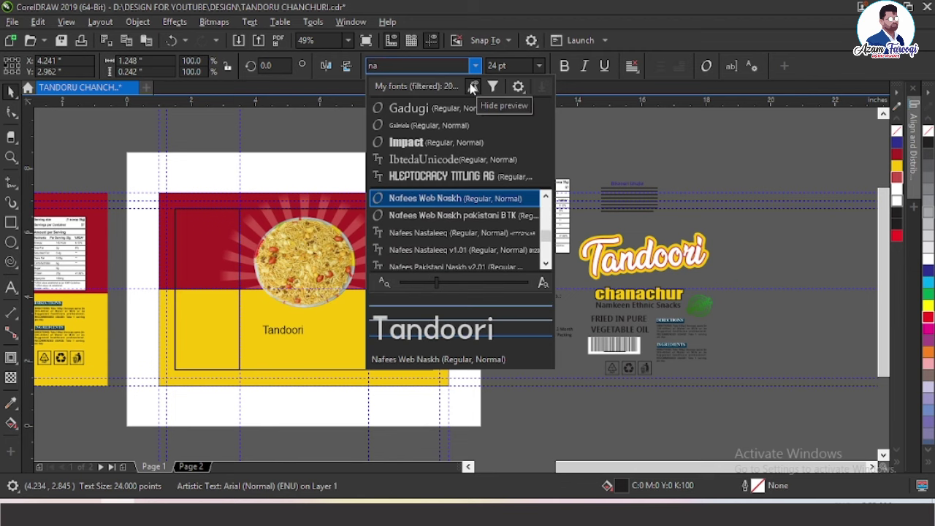
pyautogui.write('ture b')
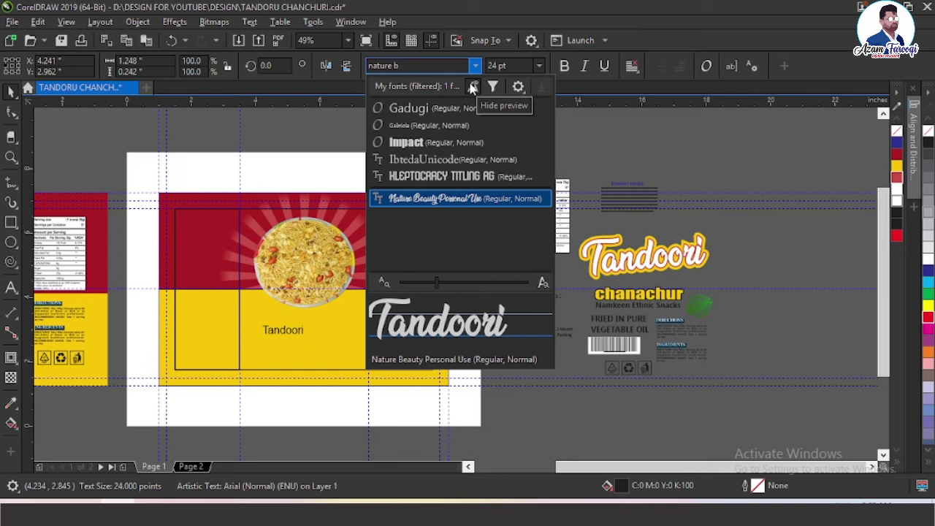
pyautogui.press('Return')
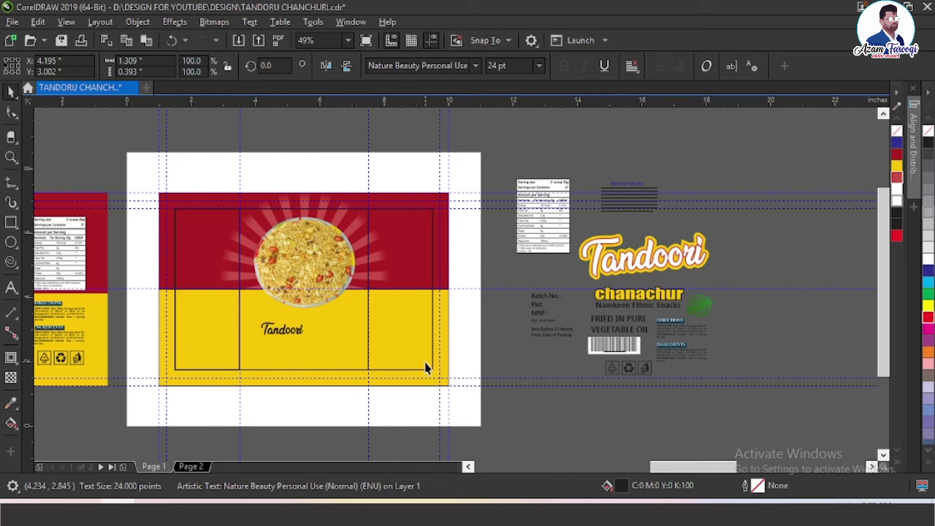
pyautogui.scroll(4, 426, 367)
pyautogui.moveTo(386, 349); pyautogui.dragTo(641, 428)
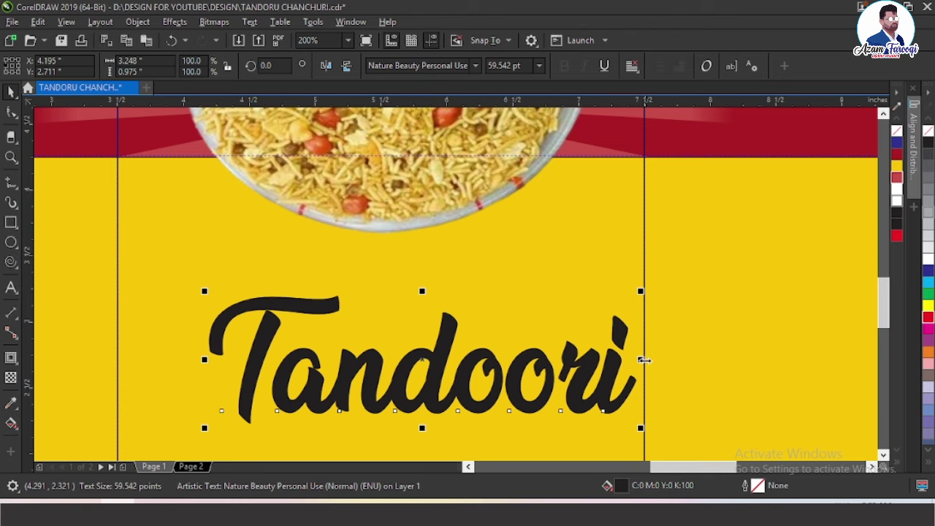
# Try stretching the Tandoori text in width only and in height only, undoing each stretch.
pyautogui.moveTo(642, 359); pyautogui.dragTo(767, 360)
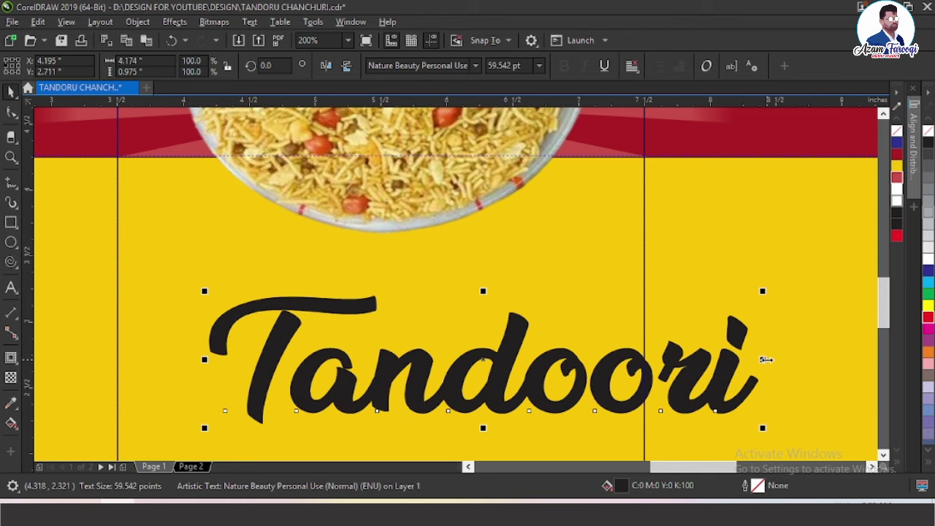
pyautogui.hotkey('ctrl', 'z')
pyautogui.moveTo(421, 290); pyautogui.dragTo(425, 221)
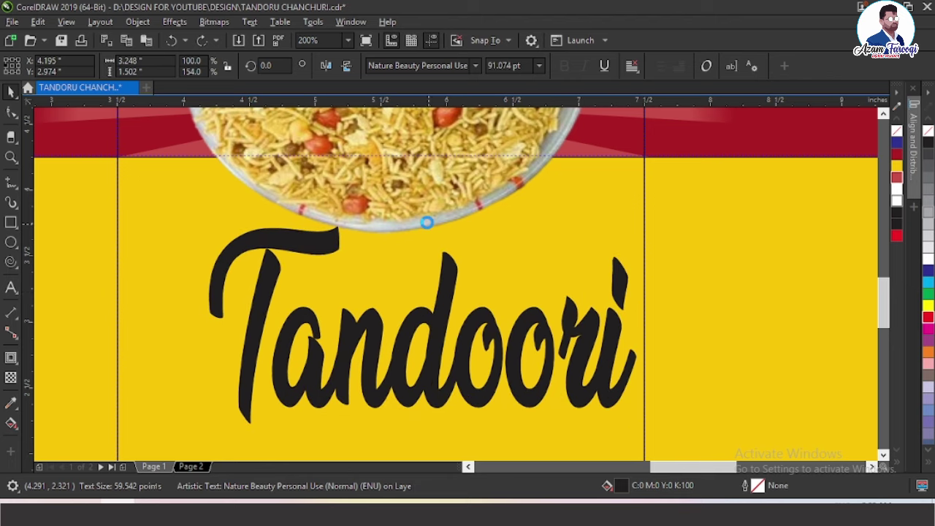
pyautogui.hotkey('ctrl', 'z')
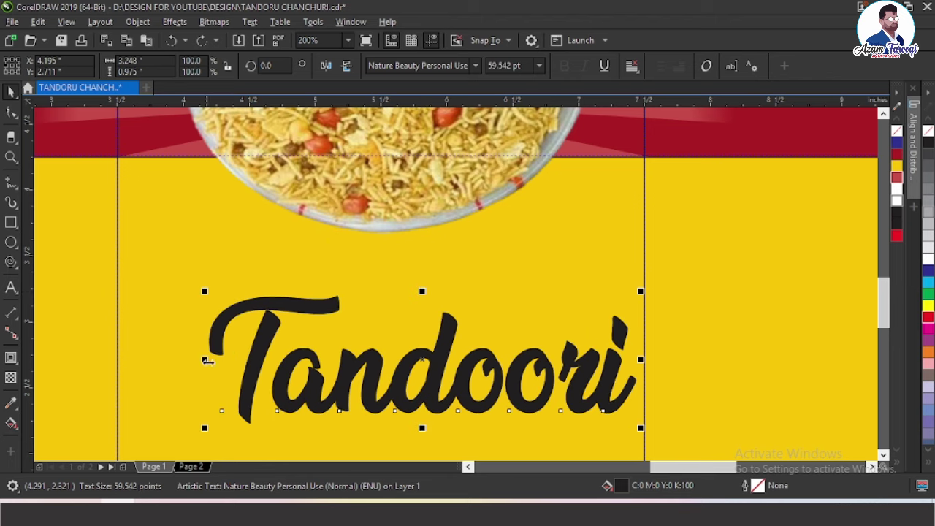
# Move the Tandoori text up over the bowl's lower edge and centre it horizontally on the label.
pyautogui.moveTo(349, 372); pyautogui.dragTo(295, 226)
pyautogui.scroll(-1, 313, 264)
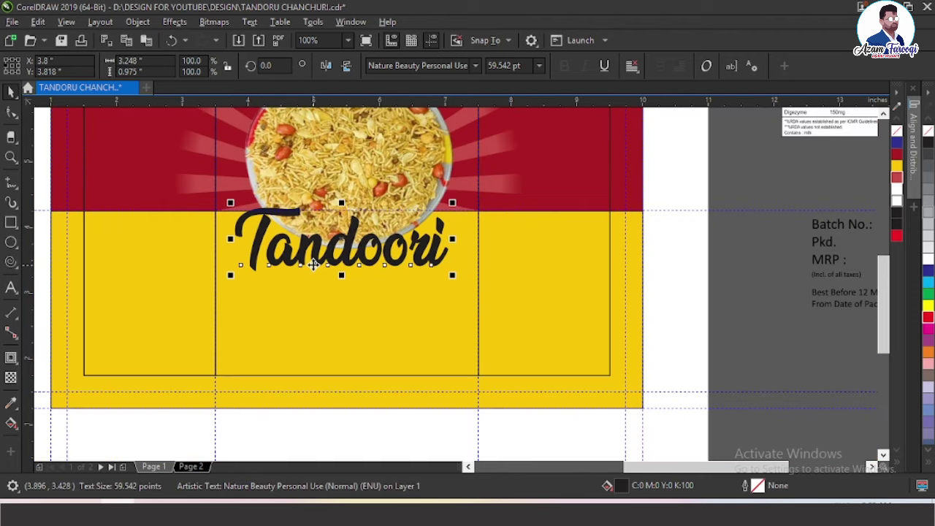
pyautogui.keyDown('shift'); pyautogui.click(310, 305); pyautogui.keyUp('shift')
pyautogui.press('c')
pyautogui.click(333, 263)
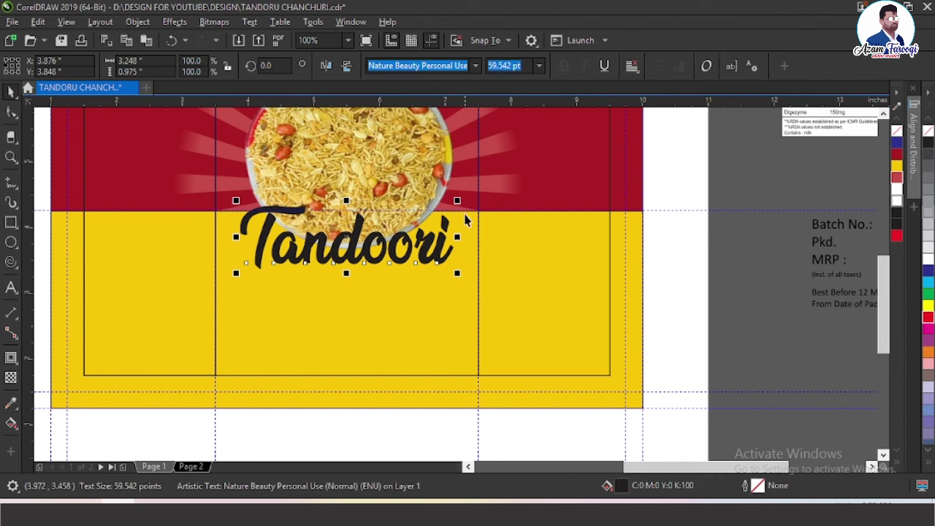
# Enlarge the Tandoori text about its centre to about 3.72 inches wide and rotate it 5 degrees.
pyautogui.moveTo(456, 202)
pyautogui.mouseDown()
pyautogui.moveTo(472, 181)
pyautogui.moveTo(471, 191)
pyautogui.mouseUp()
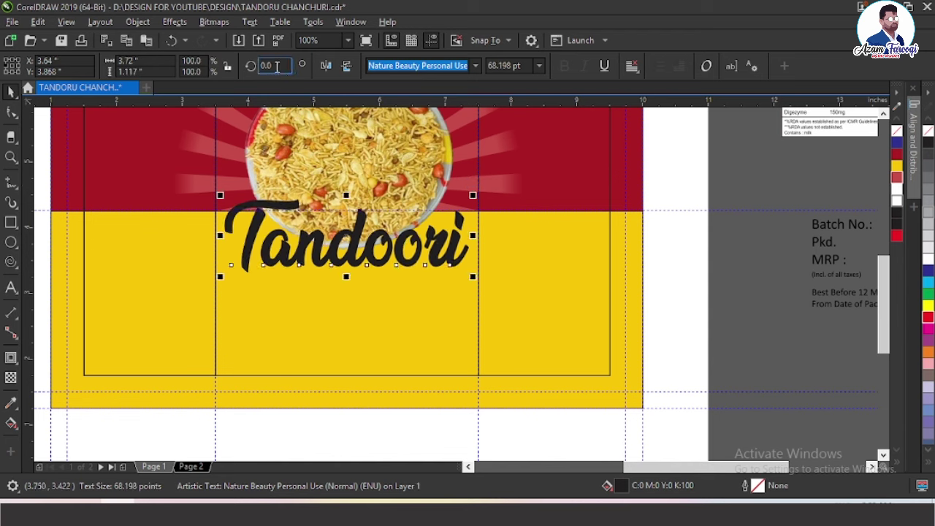
pyautogui.write('5')
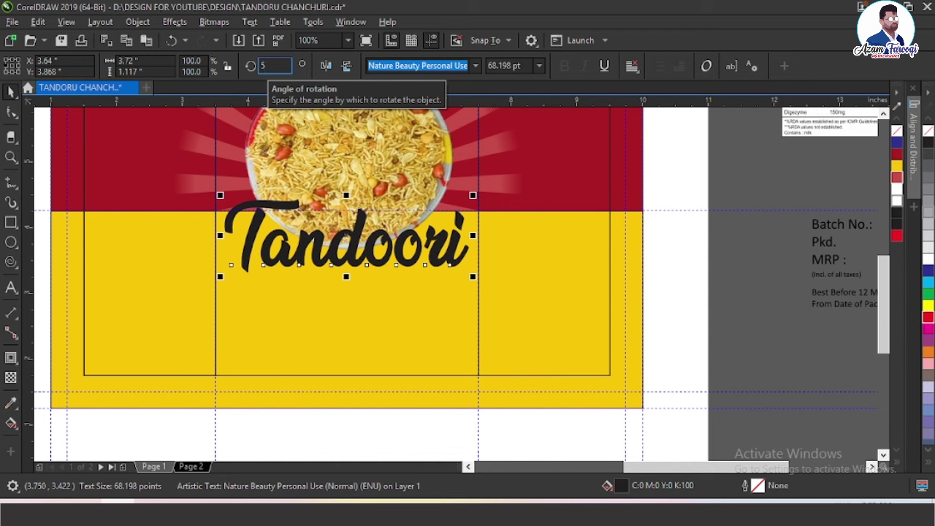
pyautogui.press('Return')
pyautogui.press('Escape')
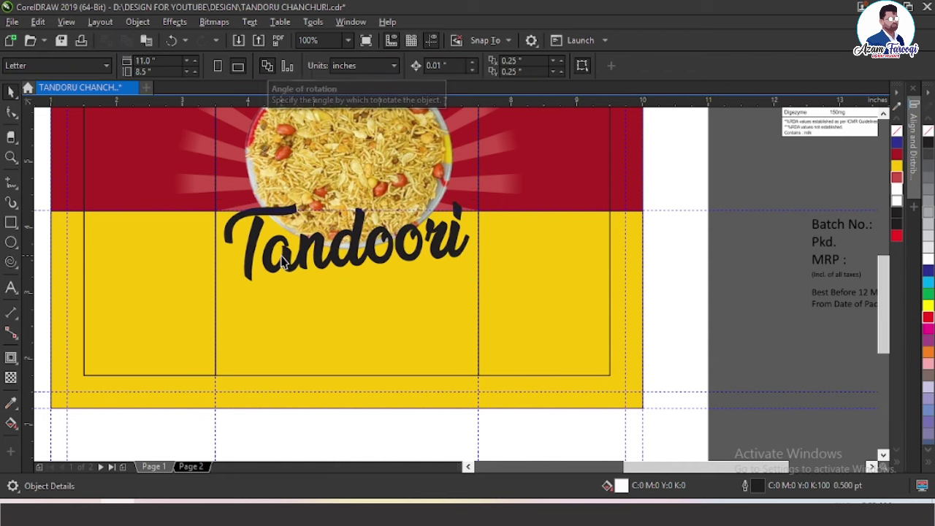
# Give the Tandoori text a 16 pt outline in the label's yellow (#F8C607), sampled from the document palette.
pyautogui.click(232, 268)
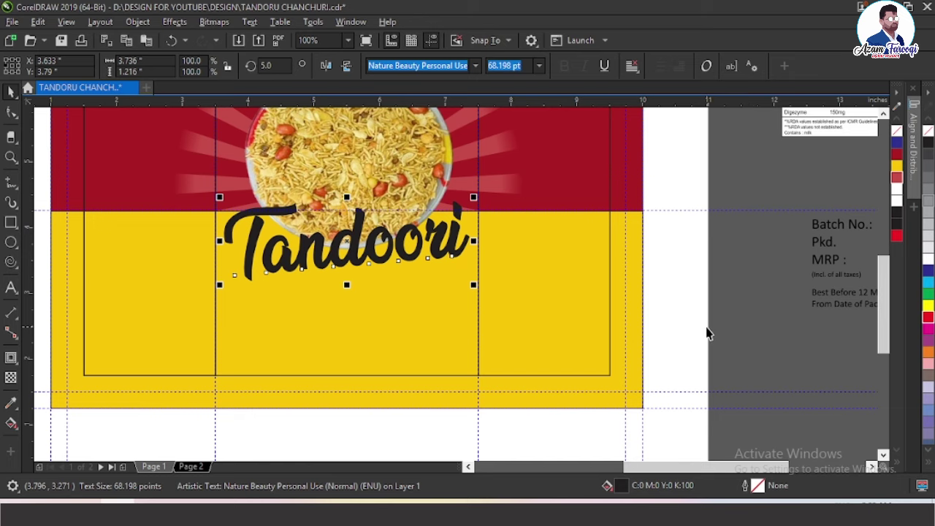
pyautogui.press('F12')
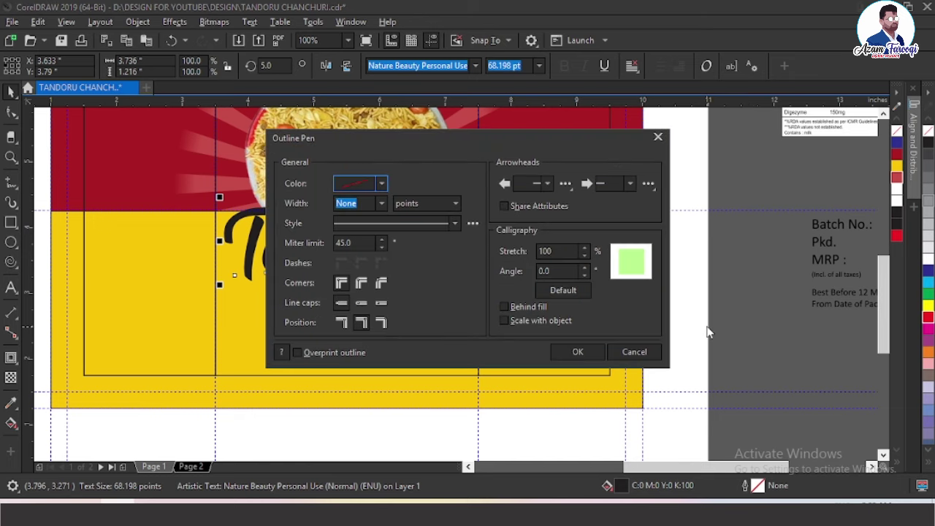
pyautogui.click(381, 184)
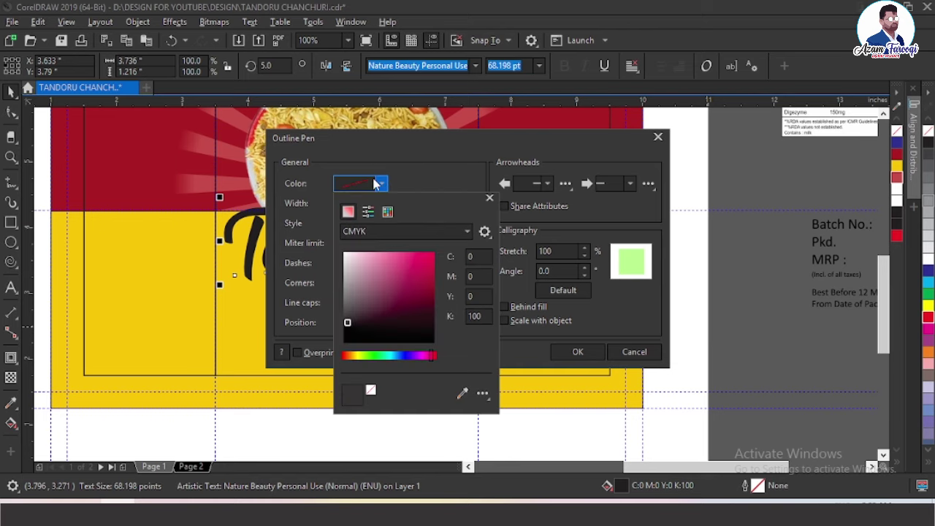
pyautogui.click(463, 395)
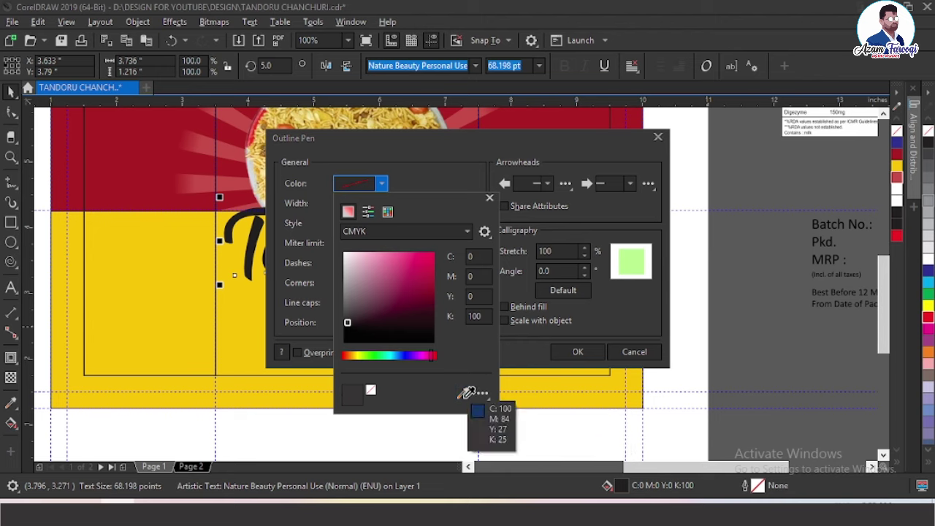
pyautogui.click(898, 167)
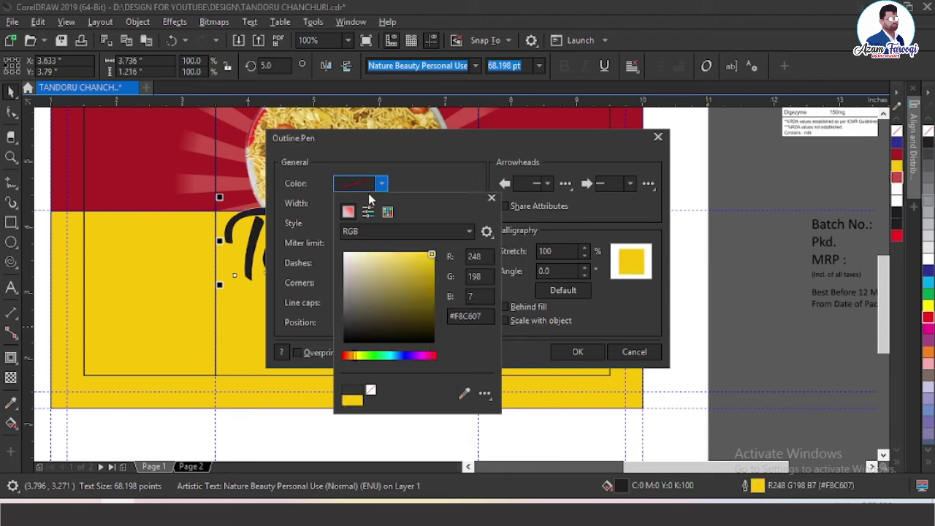
pyautogui.click(416, 163)
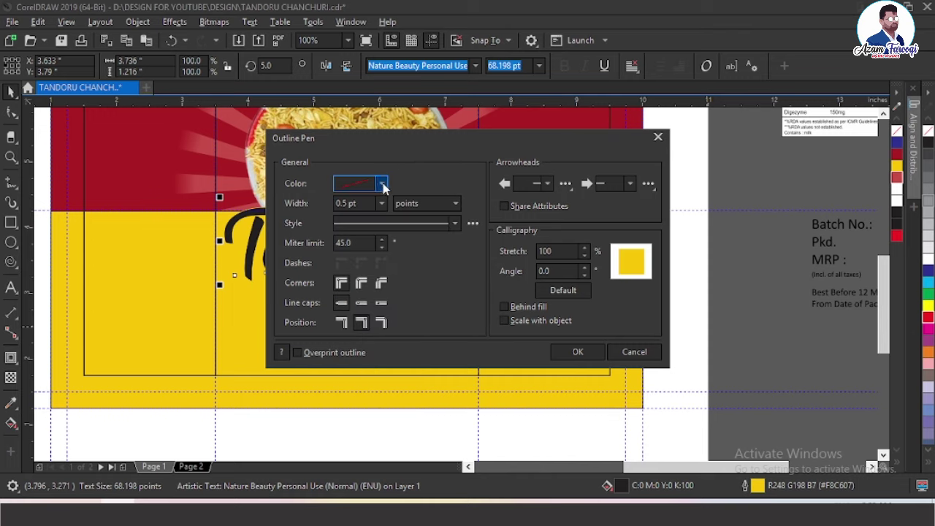
pyautogui.click(381, 185)
pyautogui.click(430, 161)
pyautogui.click(382, 205)
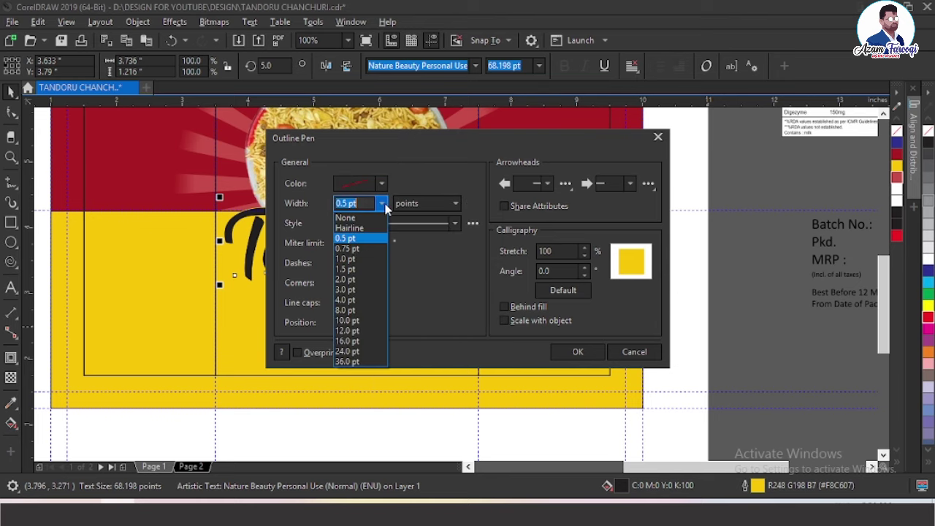
pyautogui.click(365, 342)
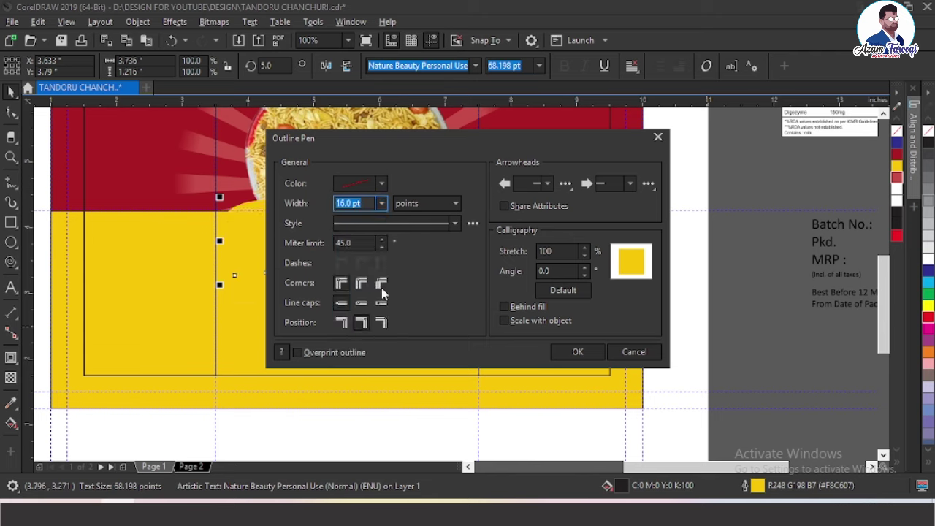
# Set the Tandoori outline behind the fill and scaling with the object, with round corners and round line caps, and apply it.
pyautogui.click(504, 306)
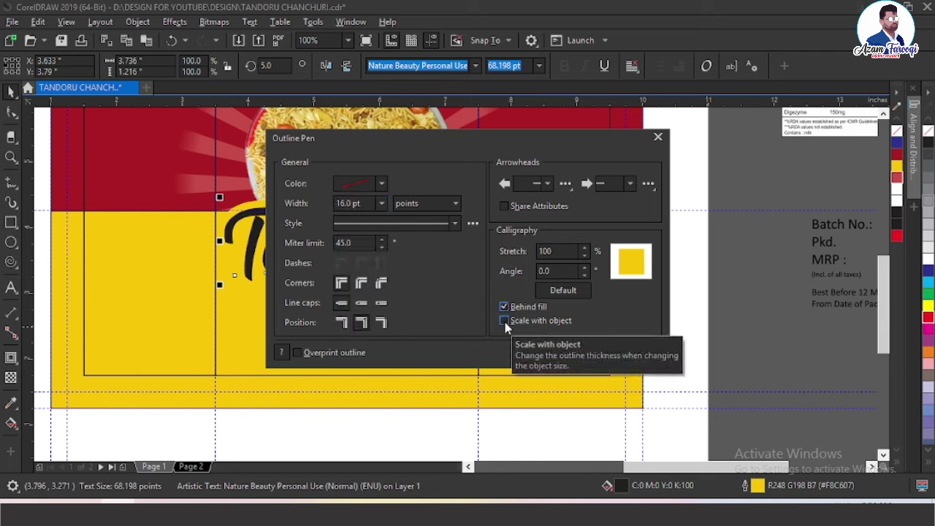
pyautogui.click(503, 321)
pyautogui.click(361, 283)
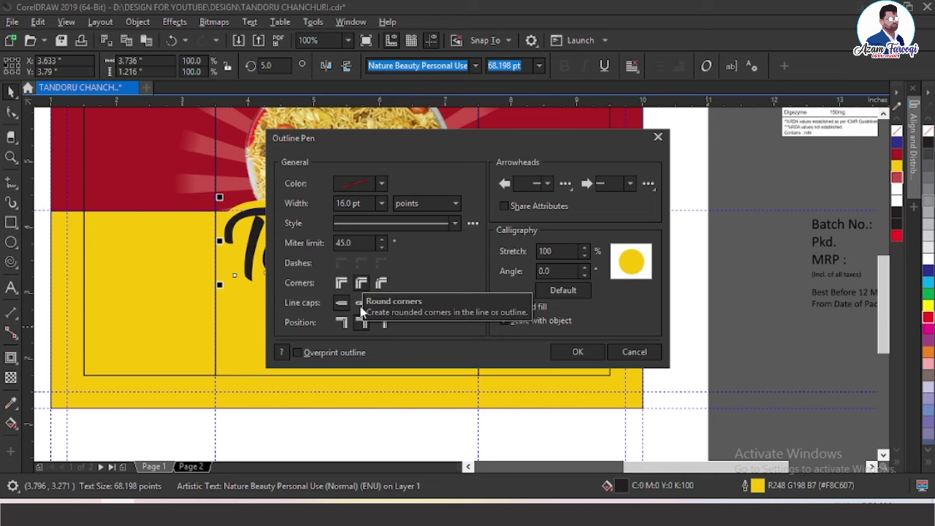
pyautogui.click(361, 303)
pyautogui.click(578, 352)
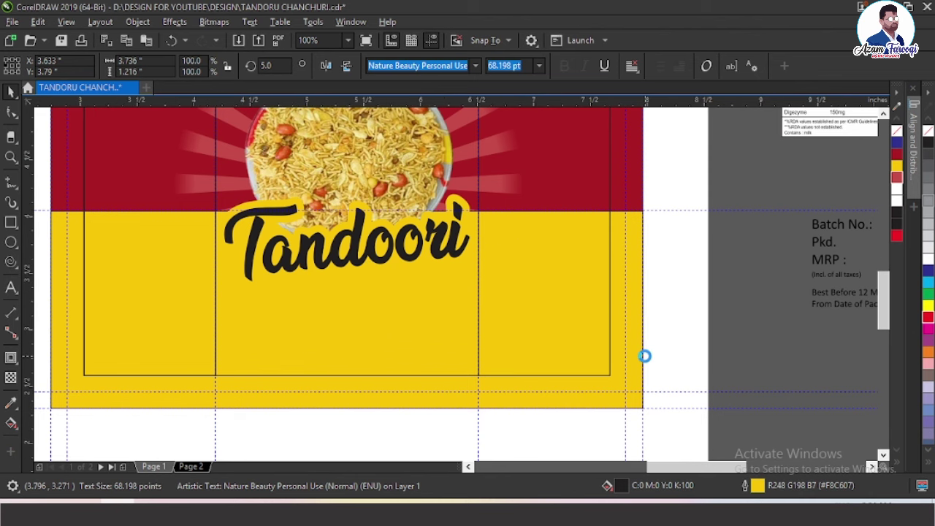
# Fill the Tandoori text with the label's yellow (#F8C607) and remove the outline from its front copy.
pyautogui.scroll(3, 322, 241)
pyautogui.click(899, 166)
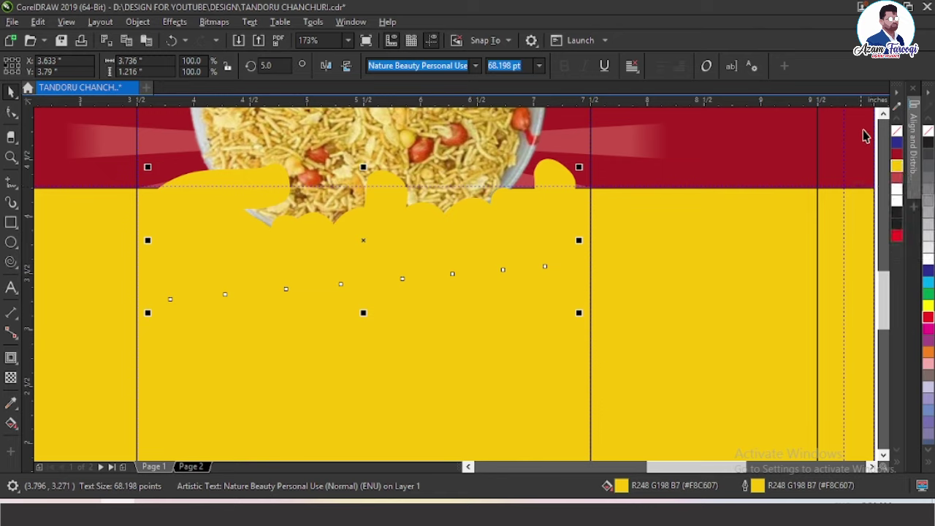
pyautogui.doubleClick(758, 487)
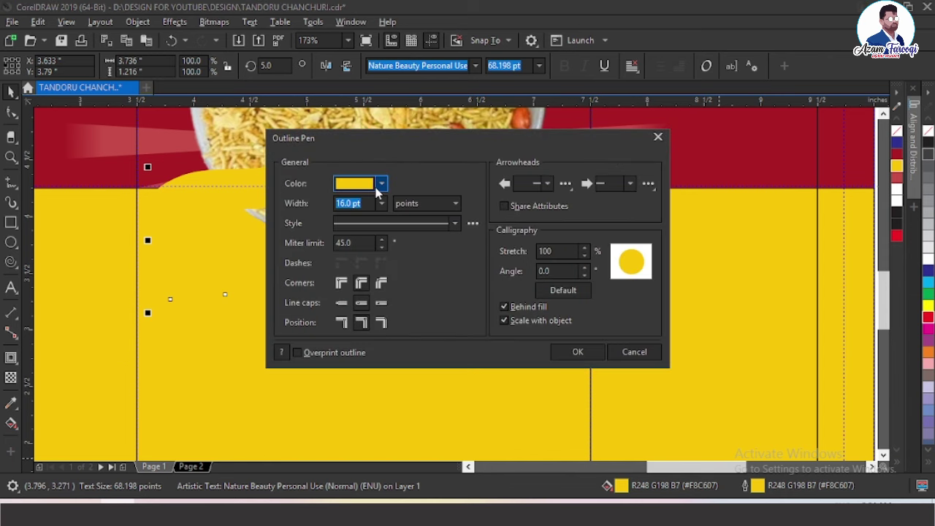
pyautogui.click(382, 183)
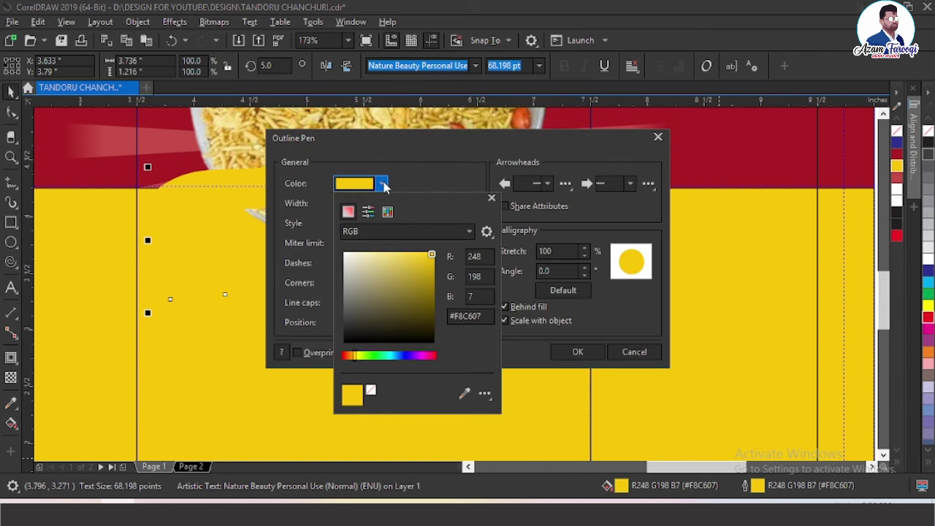
pyautogui.click(382, 183)
pyautogui.click(382, 183)
pyautogui.click(371, 393)
pyautogui.click(416, 167)
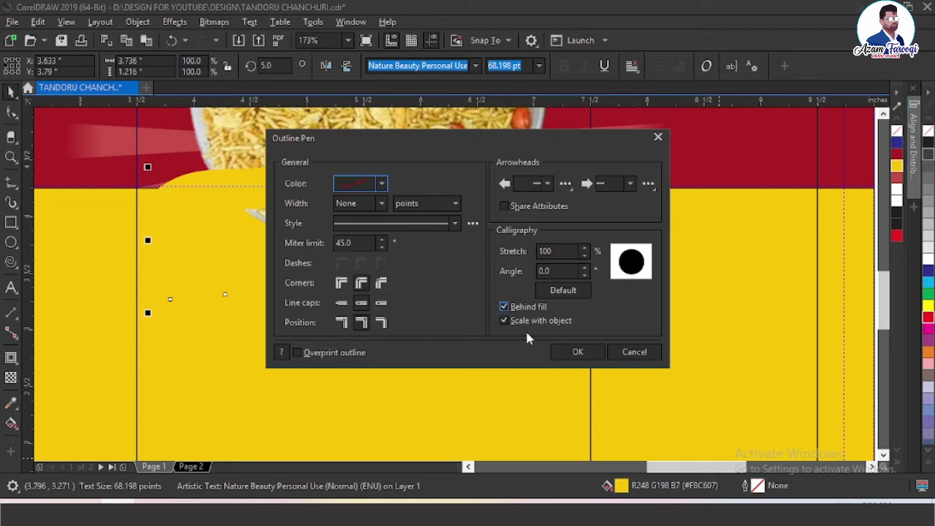
pyautogui.click(575, 352)
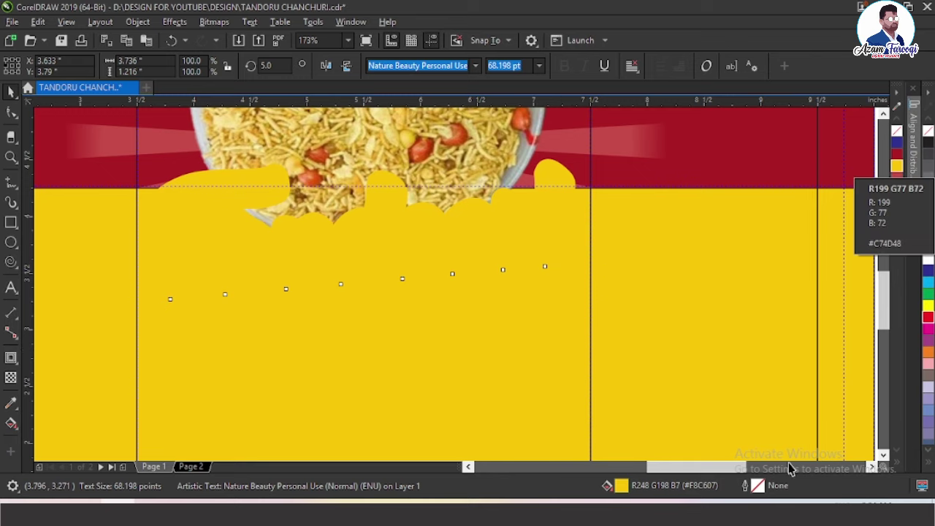
# Give the front Tandoori copy a white fill and a 4 pt dark red (#AB1E24) outline sampled from the document palette.
pyautogui.doubleClick(757, 485)
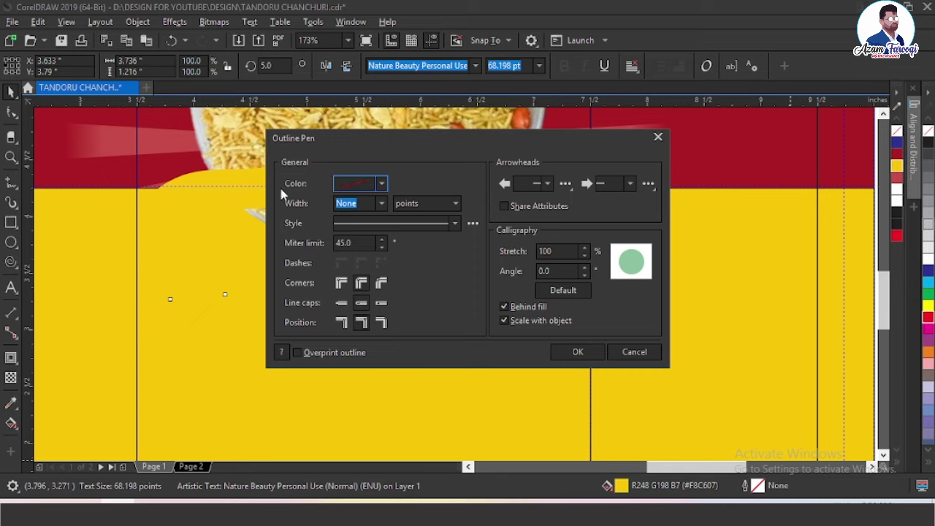
pyautogui.click(382, 204)
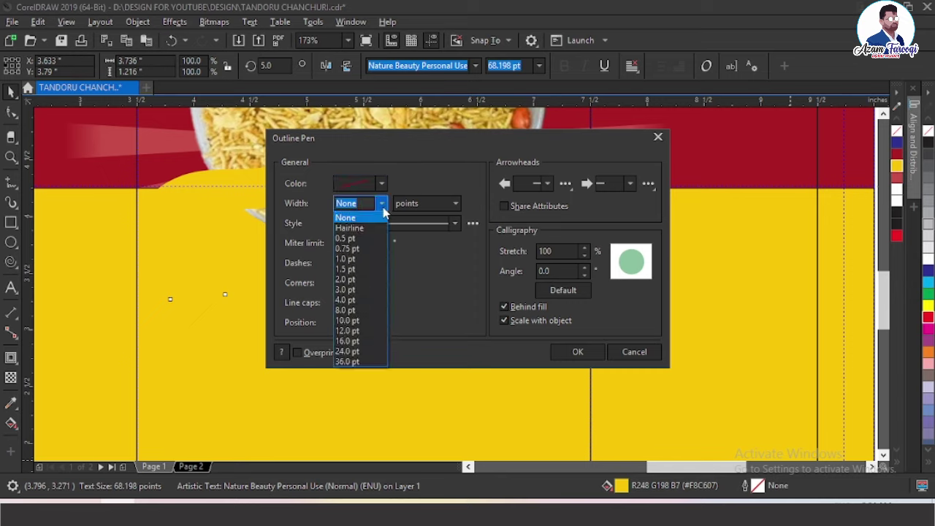
pyautogui.click(381, 184)
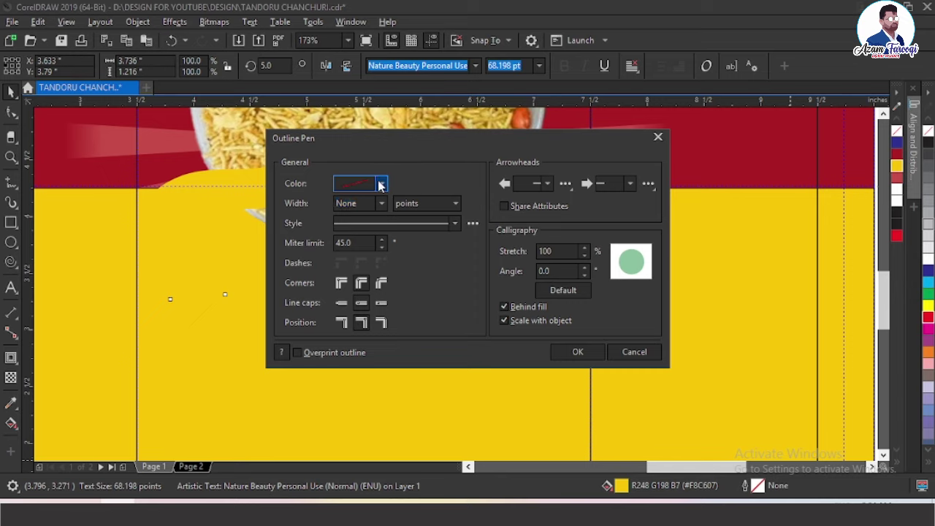
pyautogui.click(380, 184)
pyautogui.click(463, 390)
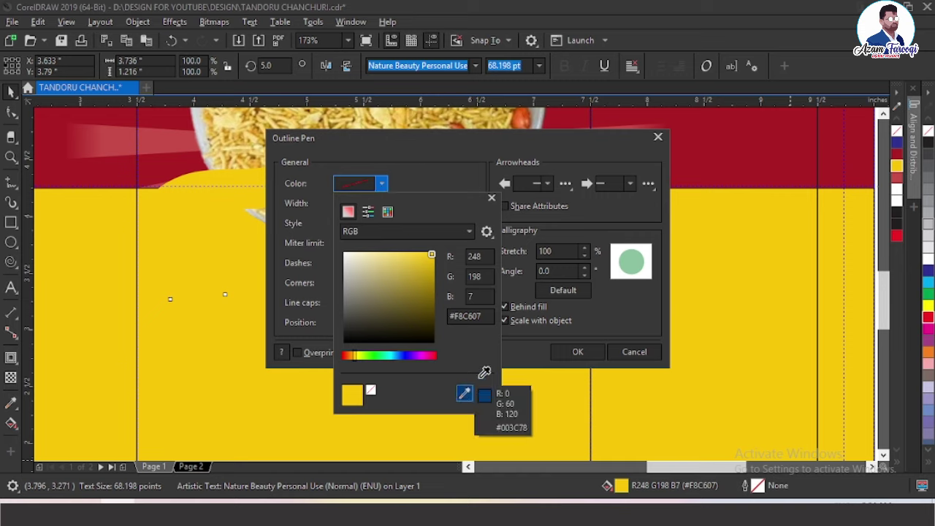
pyautogui.click(902, 151)
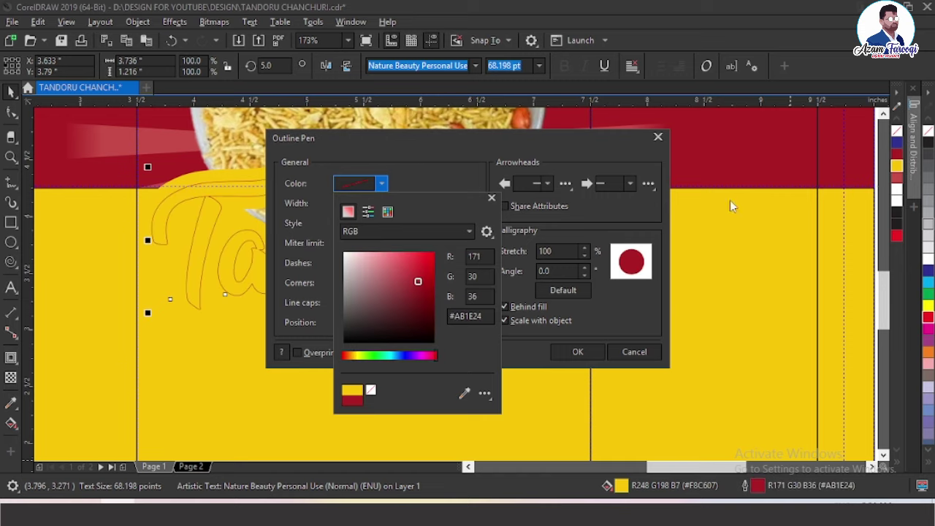
pyautogui.click(459, 188)
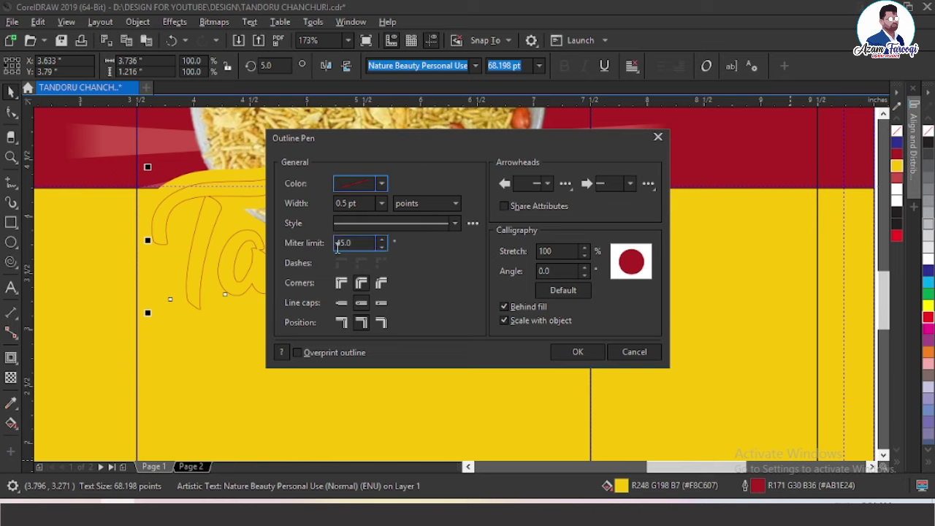
pyautogui.click(381, 205)
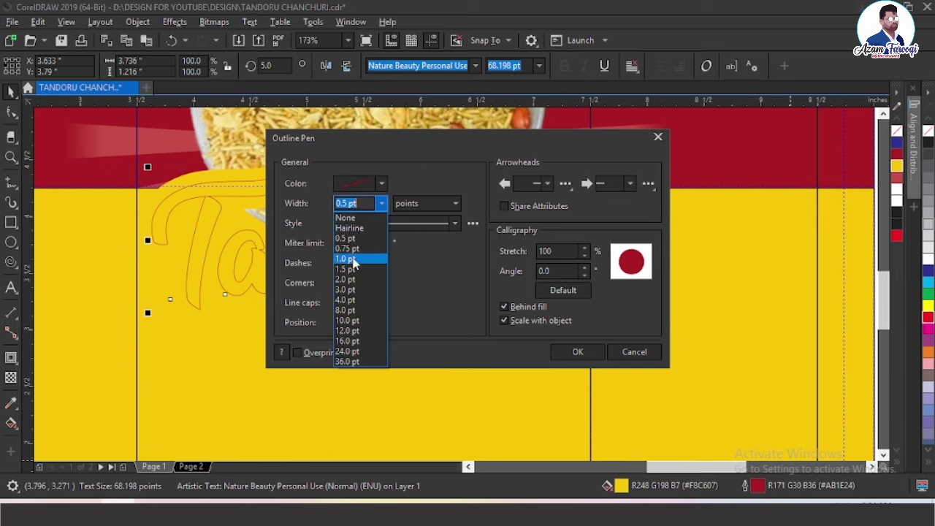
pyautogui.click(345, 299)
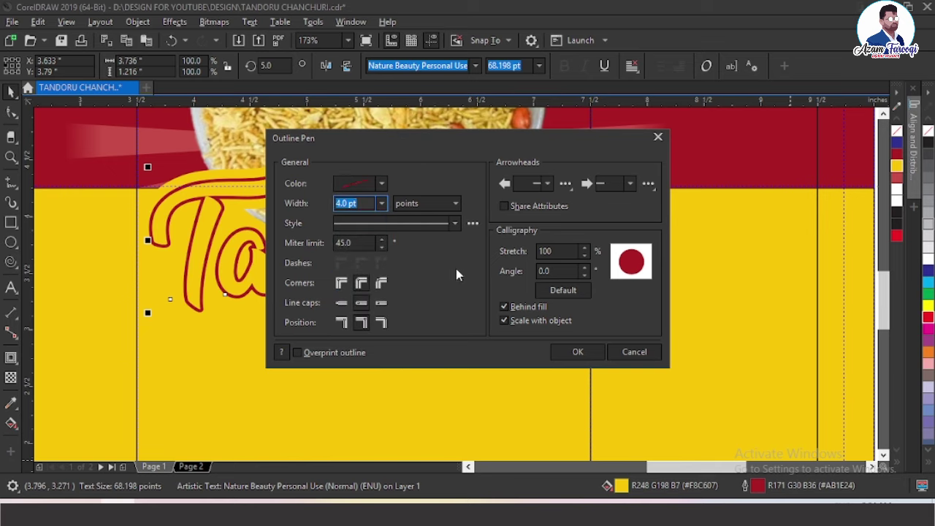
pyautogui.click(573, 352)
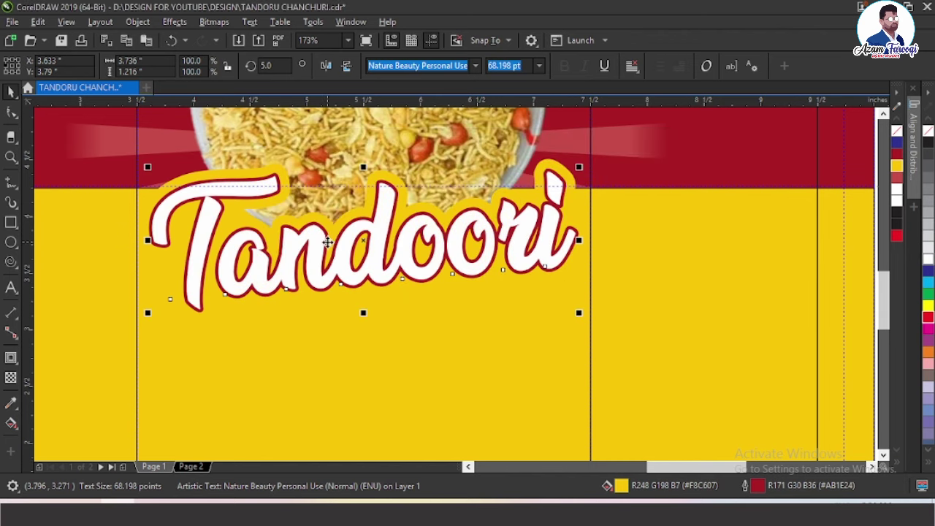
# Select the white Tandoori text together with its yellow backing copy and group the two objects.
pyautogui.scroll(-2, 326, 246)
pyautogui.scroll(-2, 327, 246)
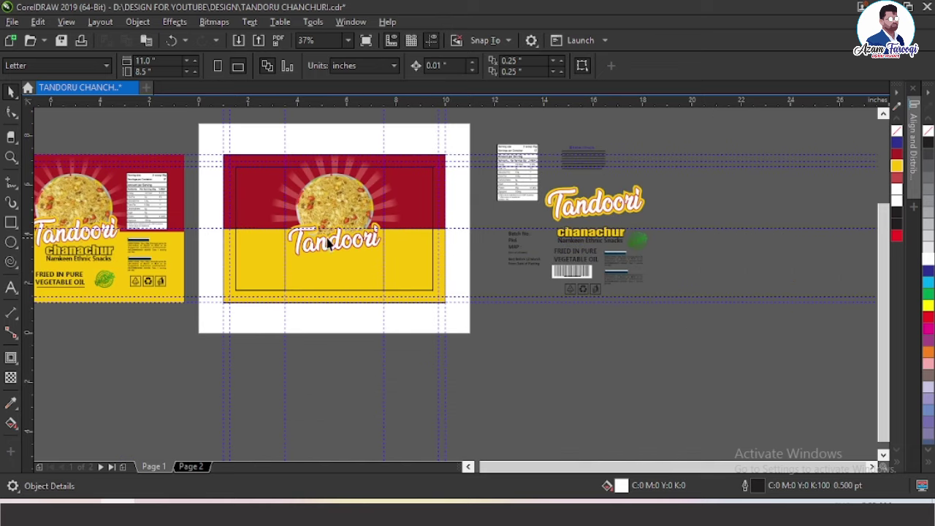
pyautogui.moveTo(258, 209); pyautogui.dragTo(414, 266)
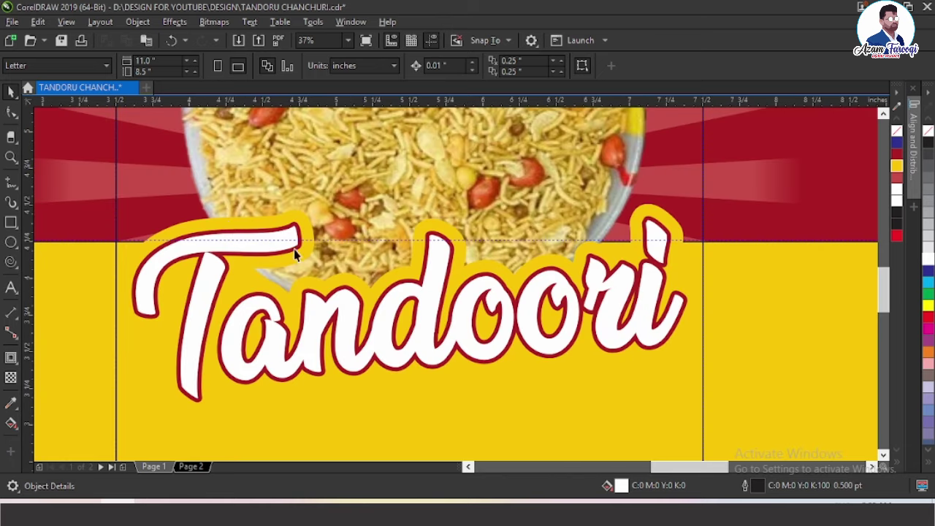
pyautogui.moveTo(60, 186); pyautogui.dragTo(776, 442)
pyautogui.press('Escape')
pyautogui.press('Delete')
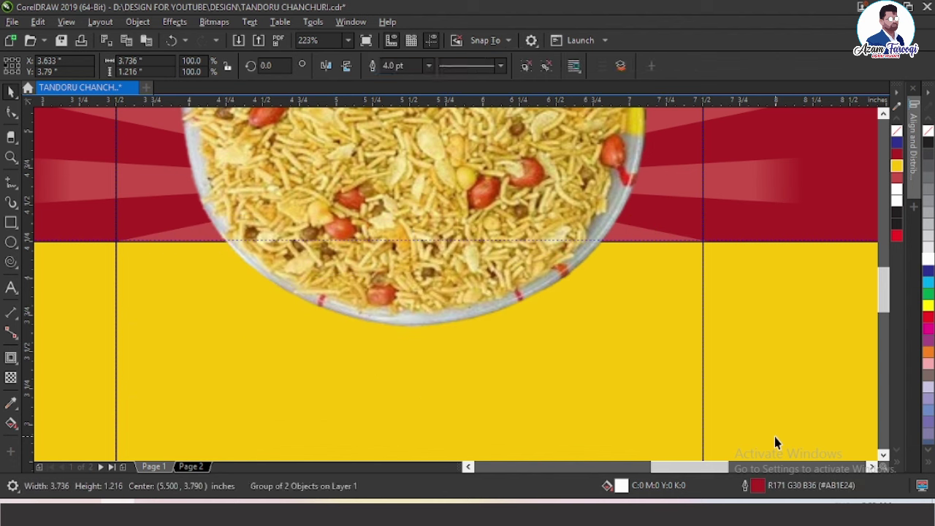
pyautogui.hotkey('ctrl', 'v')
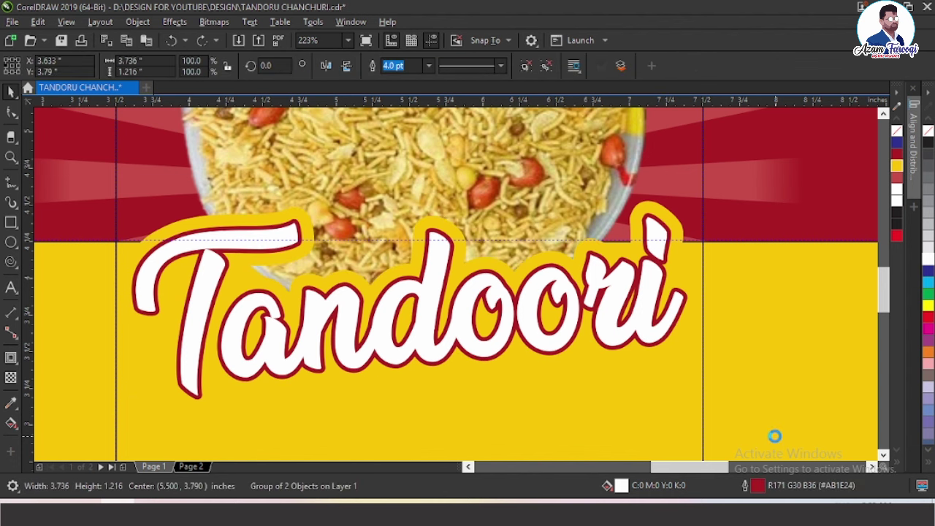
# Nudge the grouped Tandoori text up over the bowl's lower edge to a centre height of about 3.98 inches.
pyautogui.press('Up')
pyautogui.press('Up')
pyautogui.press('Up')
pyautogui.press('Up')
pyautogui.press('Up')
pyautogui.press('Up')
pyautogui.press('Up')
pyautogui.press('Up')
pyautogui.press('Up')
pyautogui.press('Up')
pyautogui.press('Up')
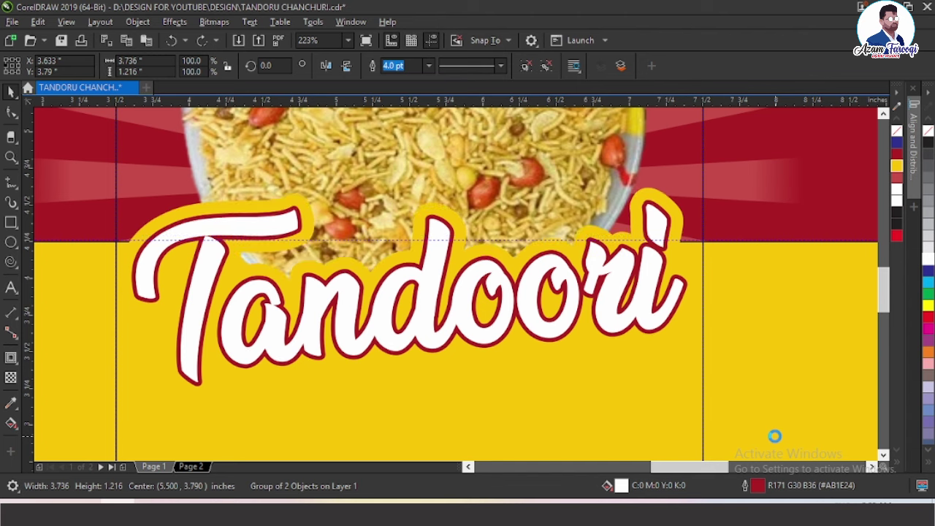
pyautogui.press('Up')
pyautogui.press('Up')
pyautogui.press('Up')
pyautogui.press('Up')
pyautogui.press('Up')
pyautogui.press('Up')
pyautogui.press('Up')
pyautogui.scroll(-2, 774, 436)
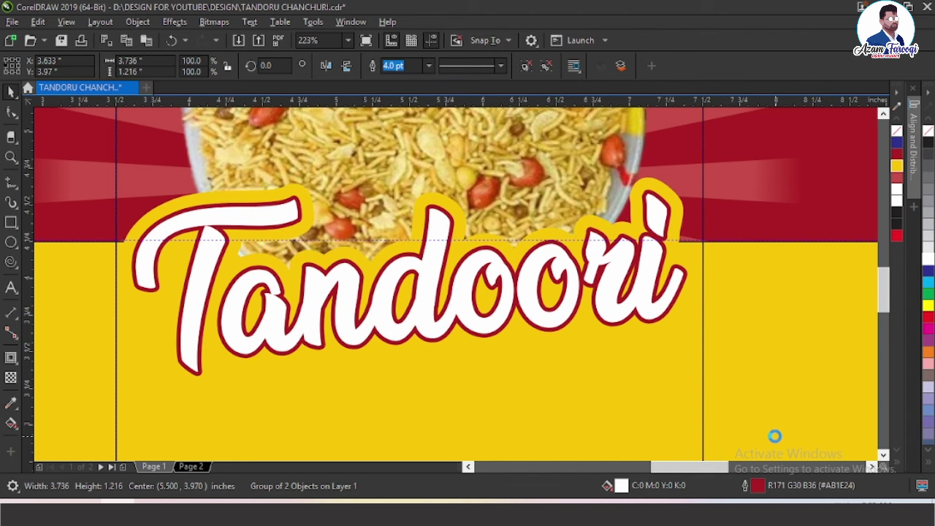
pyautogui.scroll(-1, 774, 437)
pyautogui.press('Escape')
# Raise the Tandoori group further over the bowl and fine-tune its centre height to about 4.13 inches.
pyautogui.press('F4')
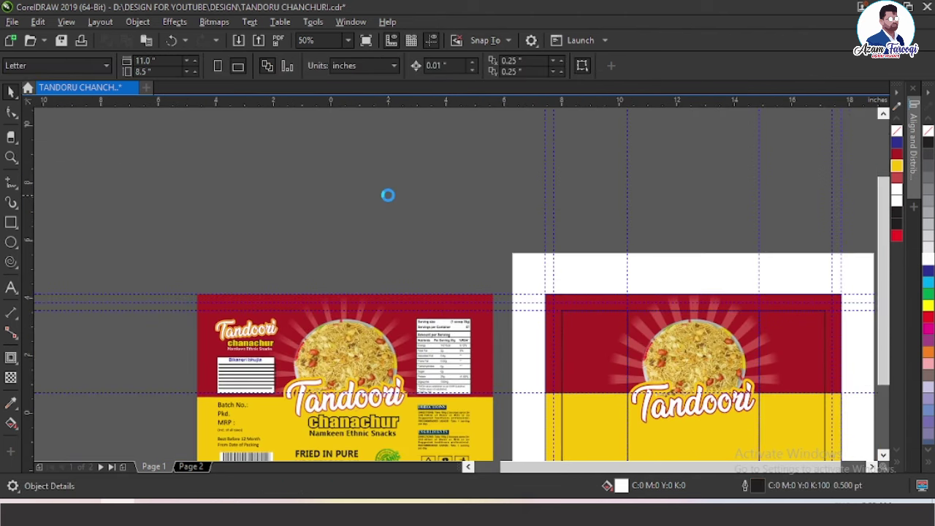
pyautogui.moveTo(320, 216); pyautogui.dragTo(752, 397)
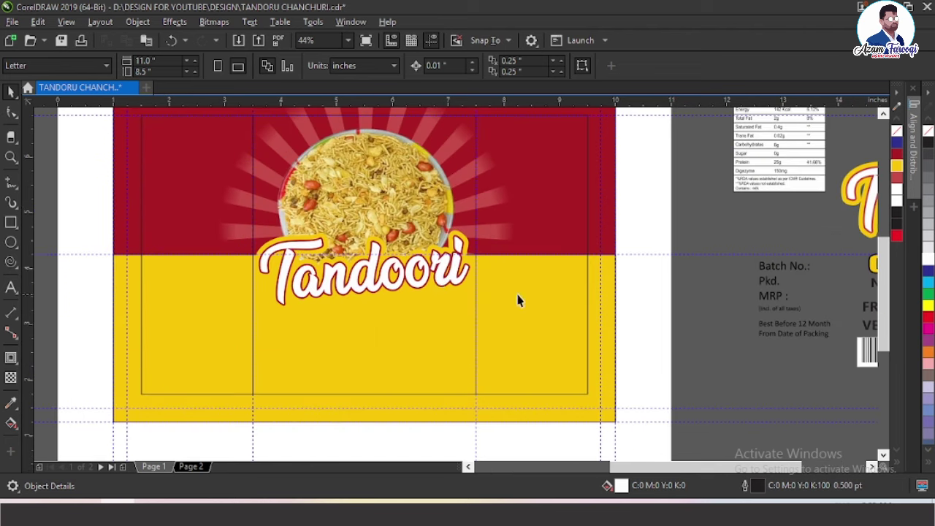
pyautogui.click(438, 276)
pyautogui.press('Up')
pyautogui.press('Up')
pyautogui.press('Up')
pyautogui.press('Up')
pyautogui.press('Up')
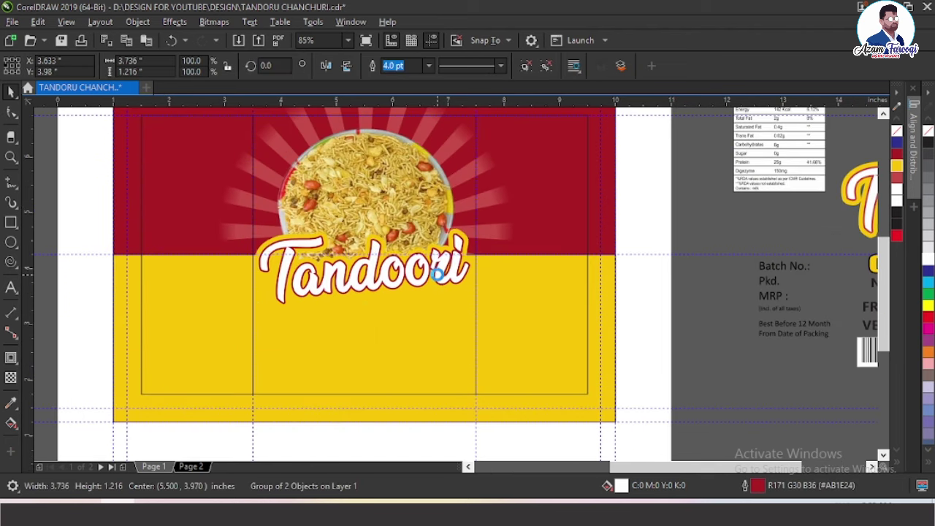
pyautogui.press('Up')
pyautogui.press('Up')
pyautogui.press('Up')
pyautogui.press('Up')
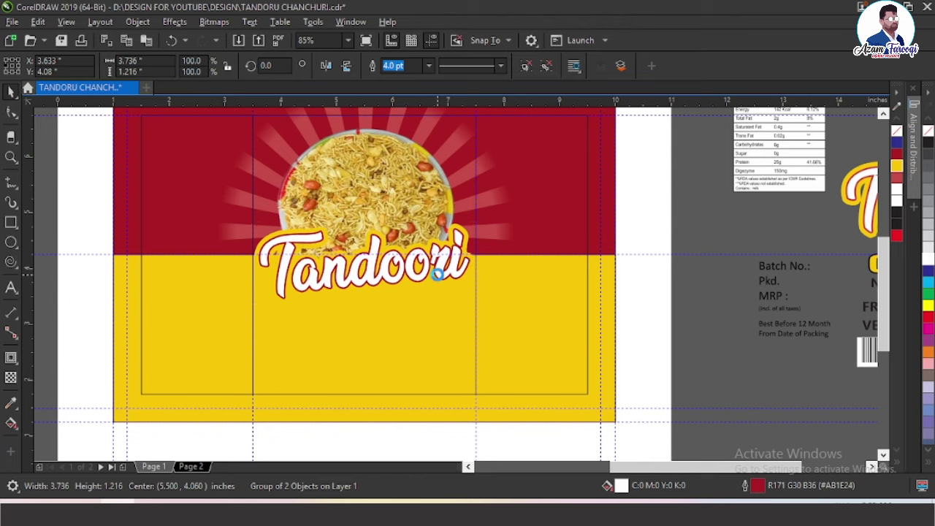
pyautogui.press('Up')
pyautogui.press('Up')
pyautogui.press('Up')
pyautogui.press('Up')
pyautogui.press('Up')
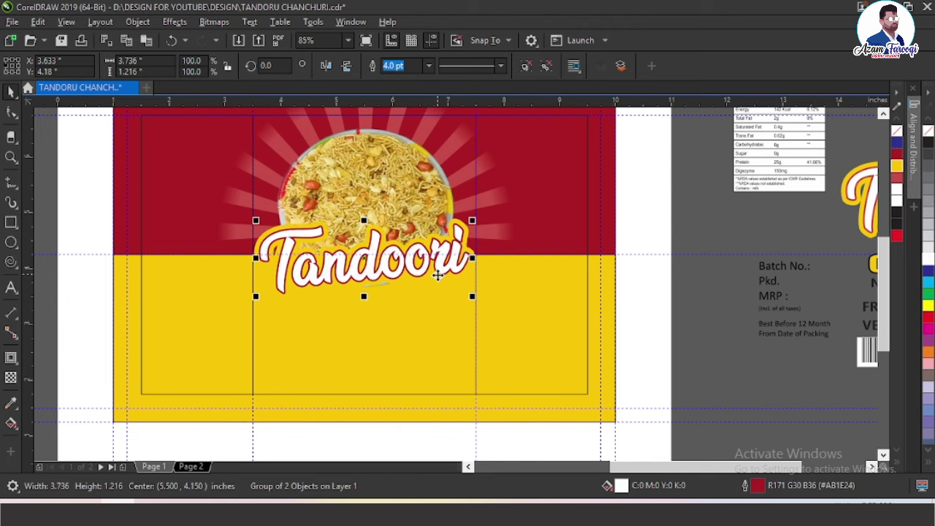
pyautogui.press('Down')
pyautogui.press('Down')
pyautogui.press('Down')
pyautogui.press('Down')
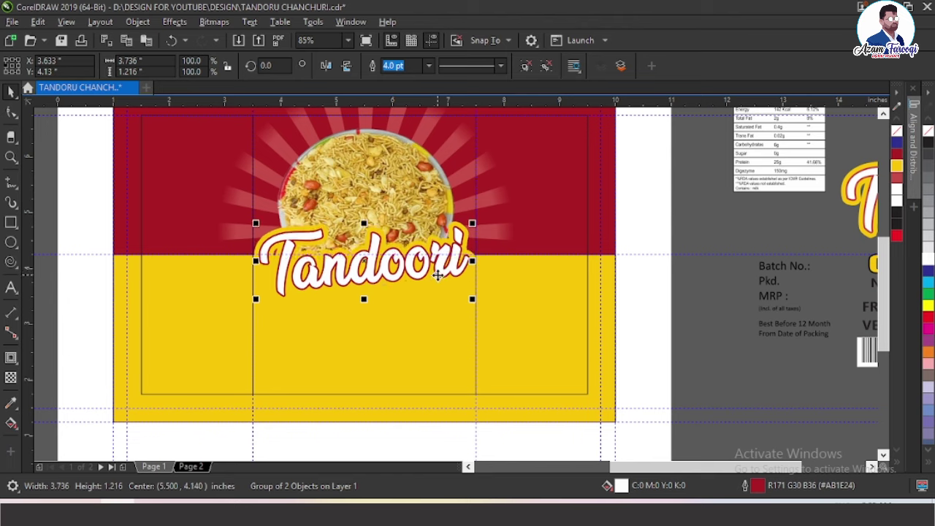
pyautogui.press('Escape')
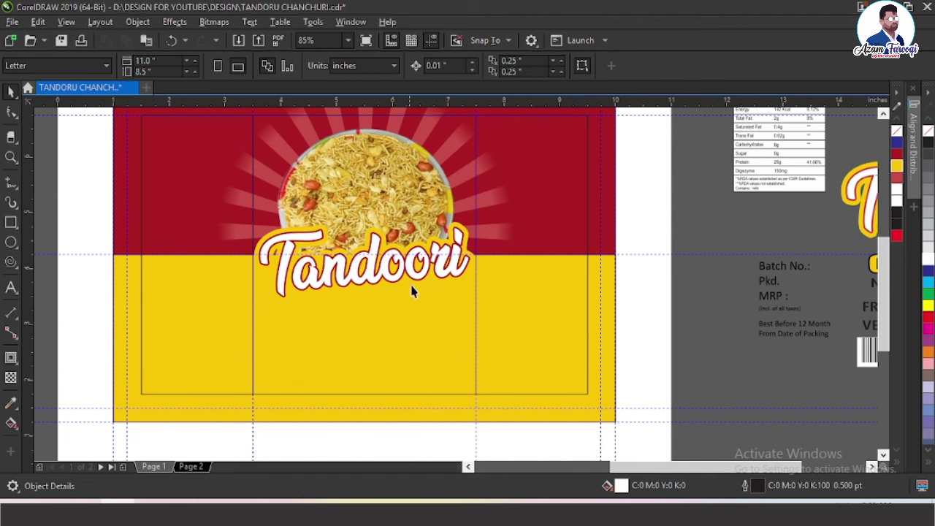
# Move the chanachur and Namkeen Ethnic Snacks text group onto the label below Tandoori, centred horizontally at X 5.5 inches.
pyautogui.press('F4')
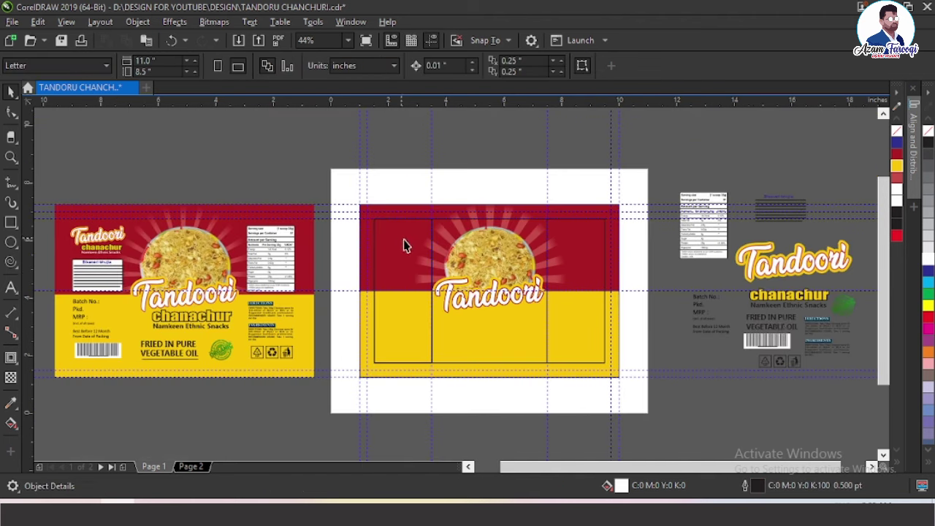
pyautogui.click(811, 301)
pyautogui.moveTo(712, 332); pyautogui.dragTo(511, 350)
pyautogui.scroll(4, 618, 369)
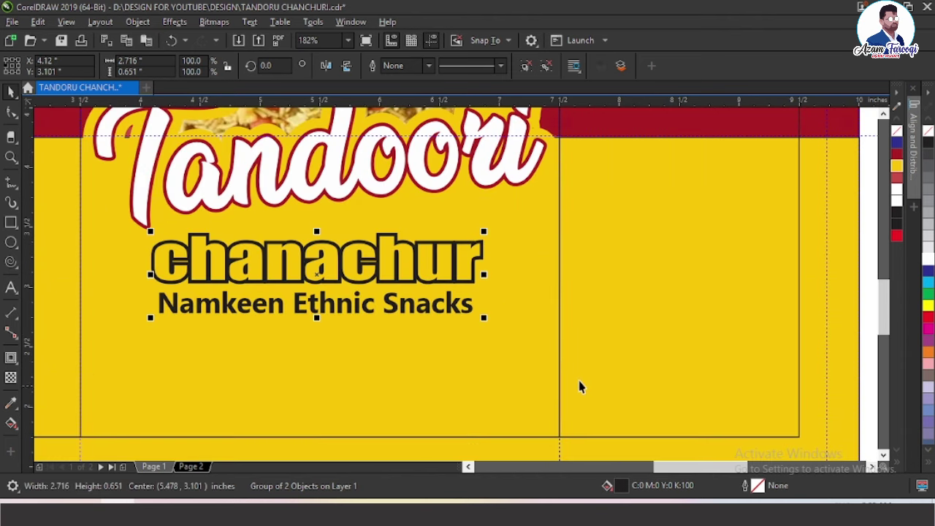
pyautogui.moveTo(308, 250); pyautogui.dragTo(310, 251)
# Nudge the chanachur text group up close beneath Tandoori, to a centre height of about 3.25 inches.
pyautogui.press('Up')
pyautogui.press('Up')
pyautogui.press('Up')
pyautogui.press('Up')
pyautogui.press('Up')
pyautogui.press('Up')
pyautogui.press('Up')
pyautogui.press('Up')
pyautogui.press('Up')
pyautogui.press('Up')
pyautogui.press('Up')
pyautogui.press('Up')
pyautogui.press('Up')
pyautogui.press('Up')
pyautogui.press('Up')
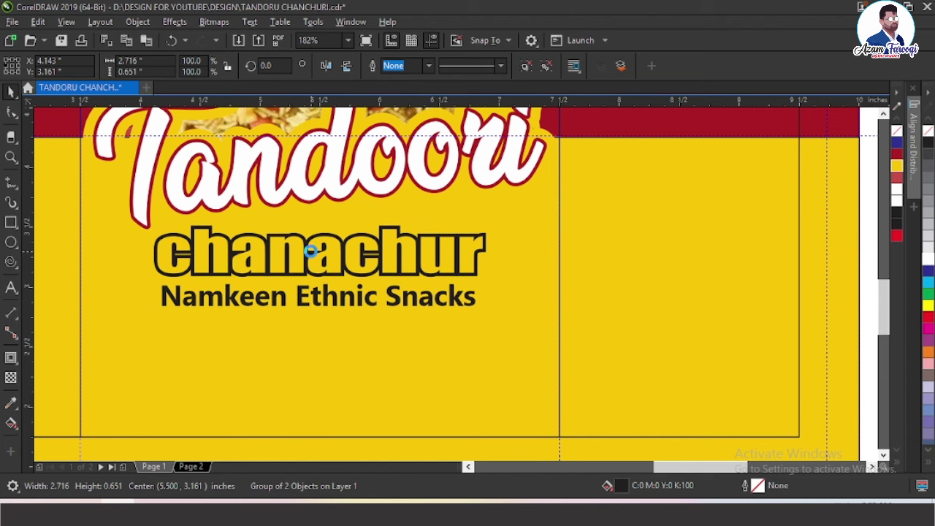
pyautogui.press('Up')
pyautogui.press('Up')
pyautogui.press('Up')
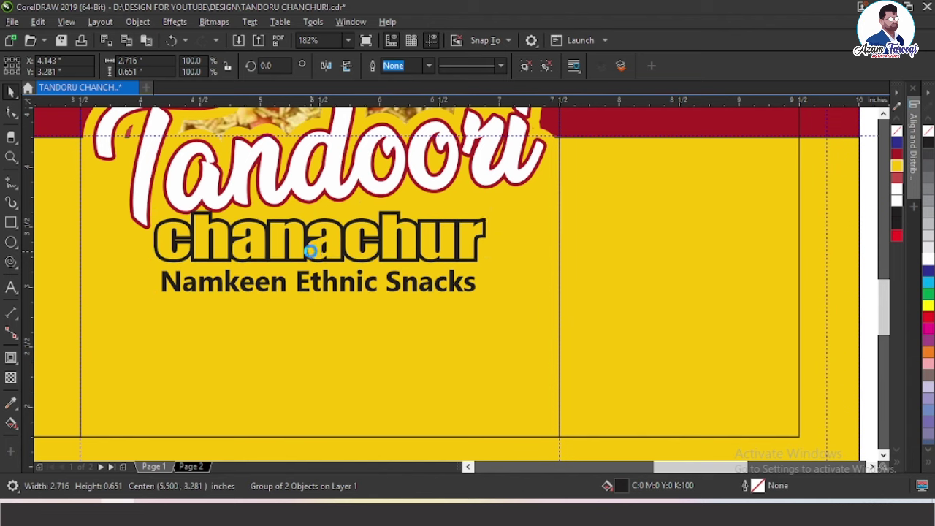
pyautogui.press('Down')
pyautogui.press('Down')
pyautogui.press('Escape')
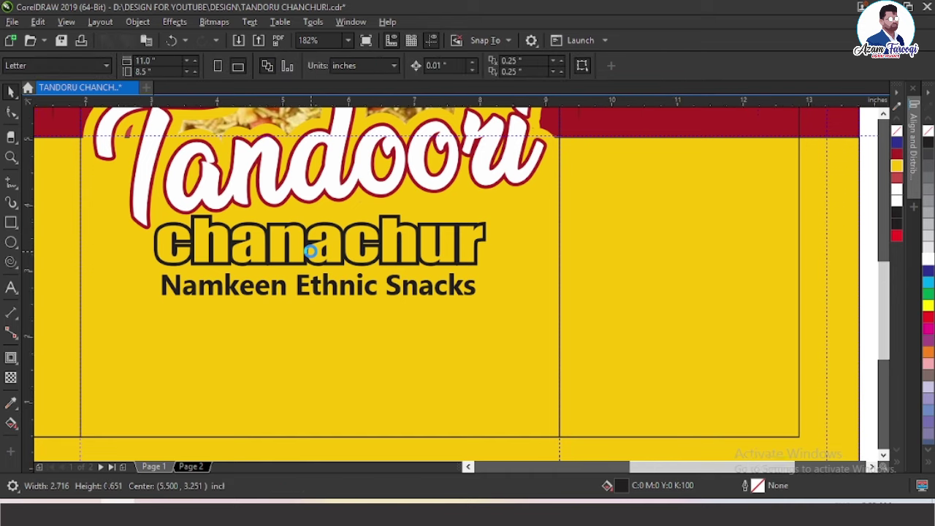
# Move the green ORGANIC stamp onto the front panel below Namkeen Ethnic Snacks, centred at about X 6.72, Y 2.47 inches.
pyautogui.scroll(-1, 310, 249)
pyautogui.scroll(-2, 385, 253)
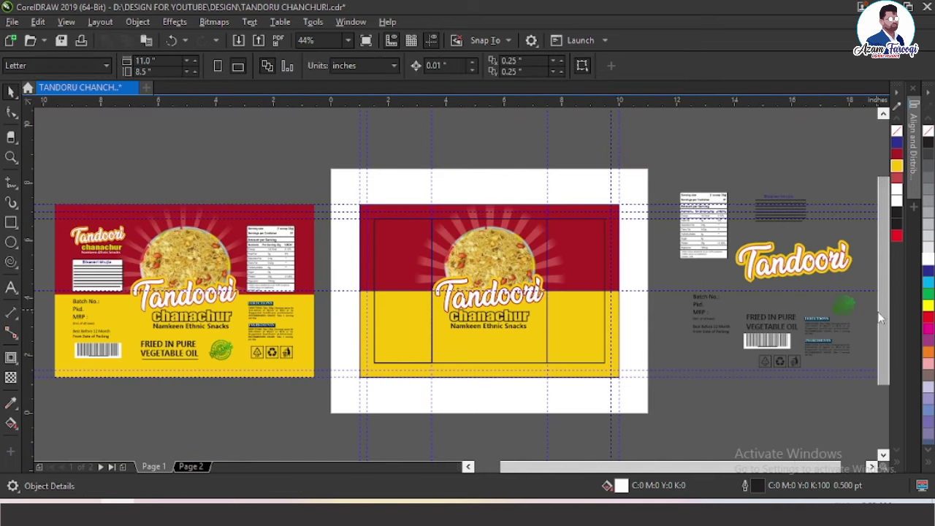
pyautogui.moveTo(855, 314); pyautogui.dragTo(535, 350)
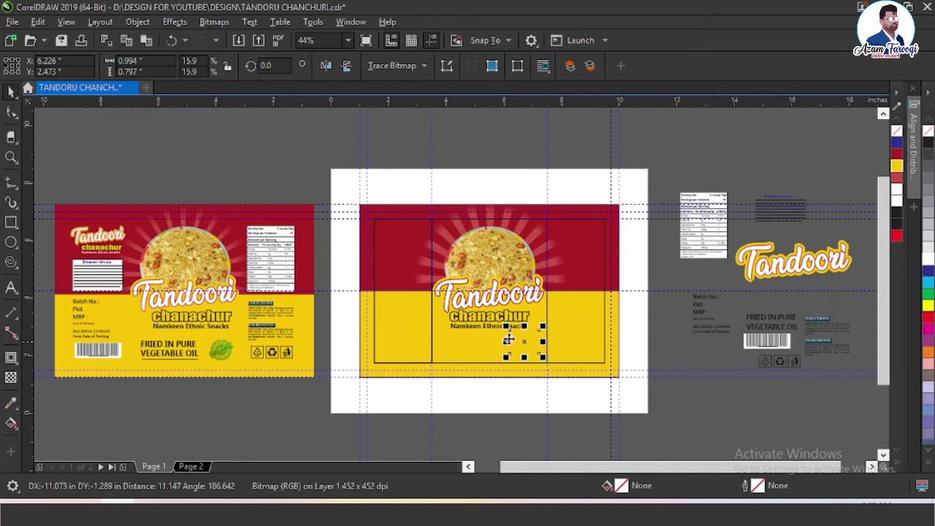
pyautogui.moveTo(589, 374); pyautogui.dragTo(589, 374)
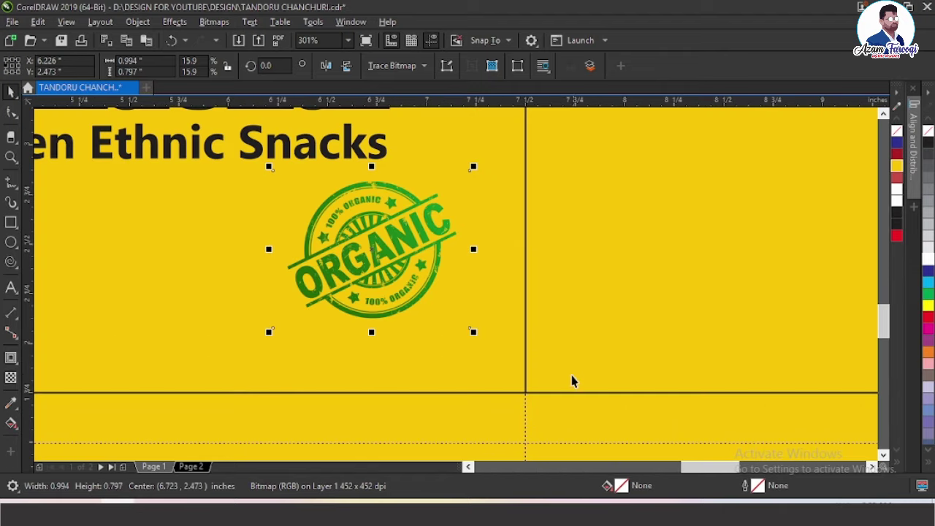
# Lower the ORGANIC stamp on the front panel to a centre of about X 6.73, Y 2.34 inches.
pyautogui.moveTo(408, 242)
pyautogui.mouseDown()
pyautogui.moveTo(409, 264)
pyautogui.moveTo(408, 242)
pyautogui.mouseUp()
pyautogui.moveTo(413, 256); pyautogui.dragTo(413, 256)
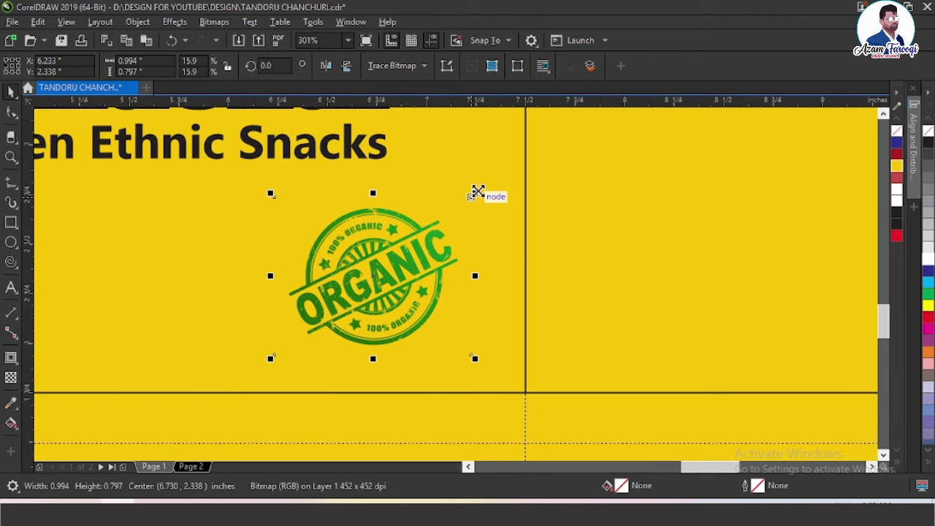
pyautogui.click(476, 193)
pyautogui.click(500, 247)
pyautogui.scroll(-3, 501, 248)
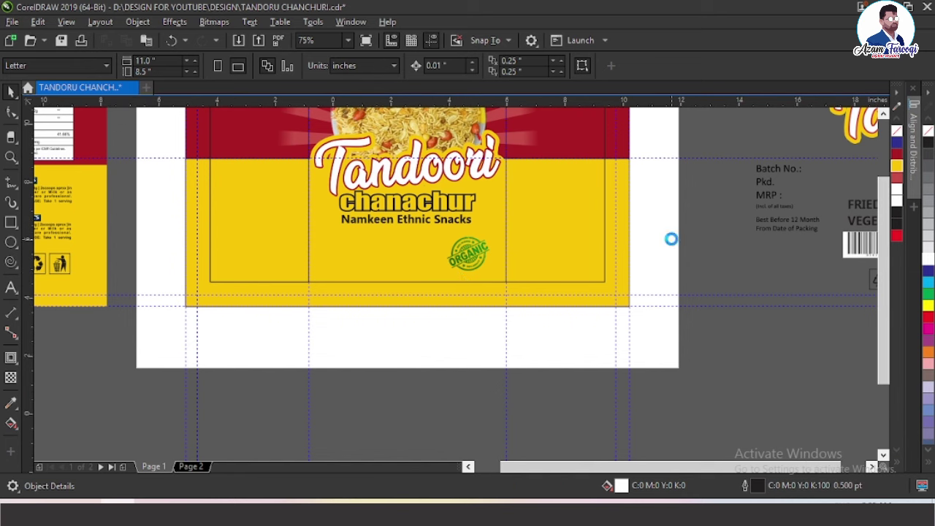
# Move the FRIED IN PURE VEGETABLE OIL text onto the front panel left of the ORGANIC stamp, vertically centred with the stamp at about Y 2.34 inches.
pyautogui.scroll(-2, 763, 265)
pyautogui.moveTo(775, 320); pyautogui.dragTo(477, 342)
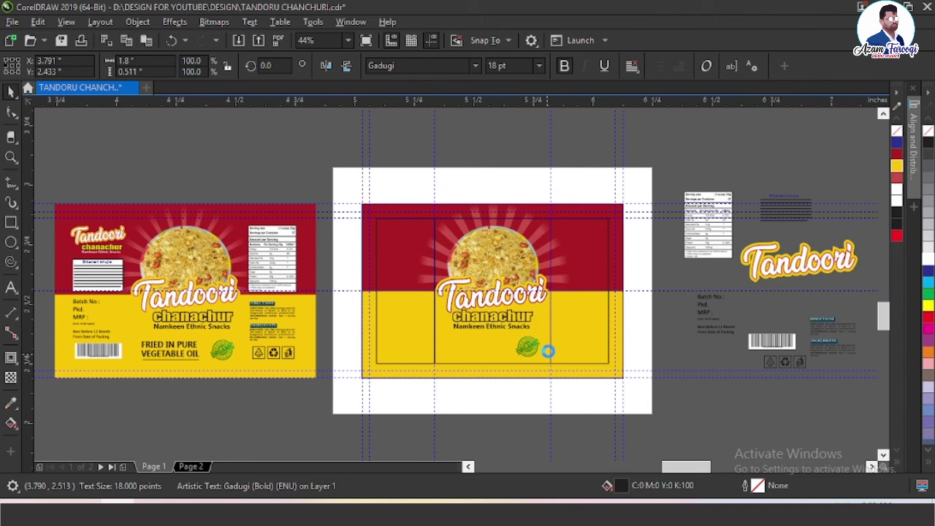
pyautogui.scroll(5, 546, 350)
pyautogui.keyDown('shift'); pyautogui.click(707, 327); pyautogui.keyUp('shift')
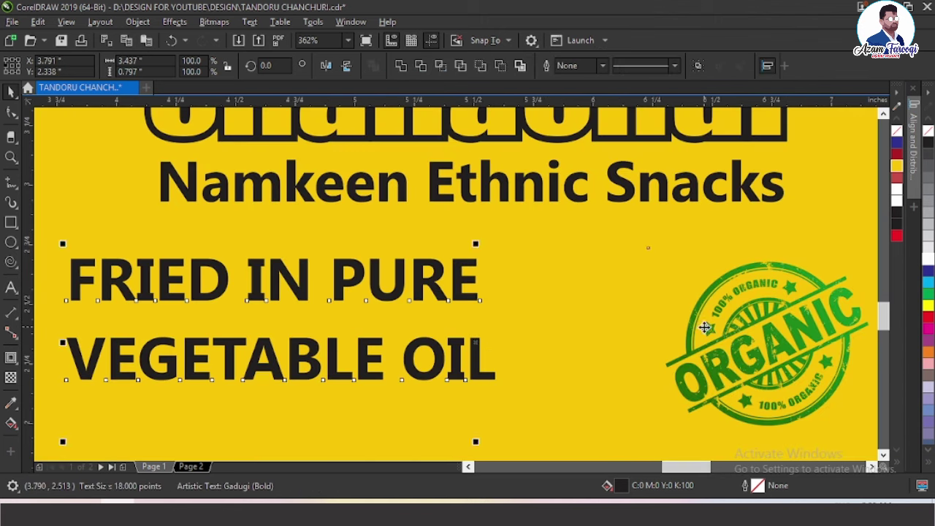
pyautogui.press('e')
pyautogui.press('F4')
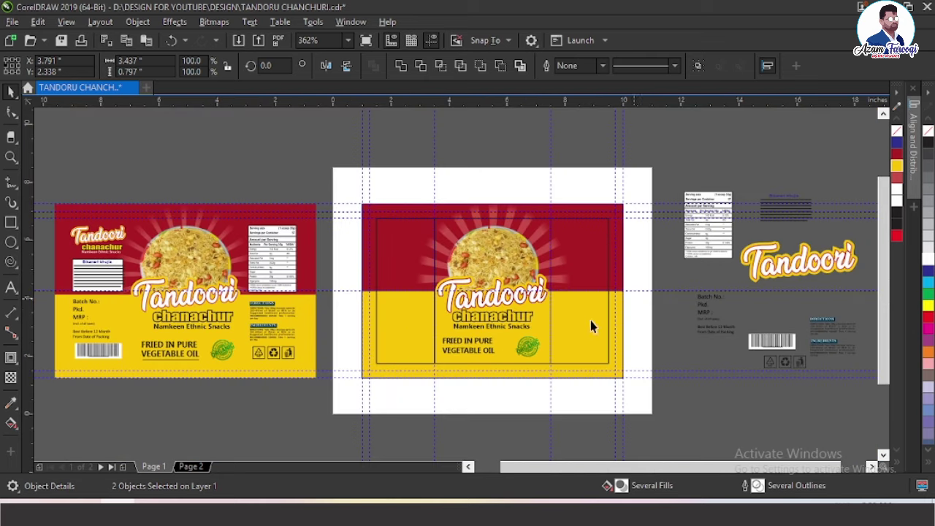
# Nudge the FRIED IN PURE VEGETABLE OIL text 0.02 inch to the right and group it with the ORGANIC stamp.
pyautogui.click(467, 344)
pyautogui.press('F2')
pyautogui.moveTo(395, 264); pyautogui.dragTo(580, 378)
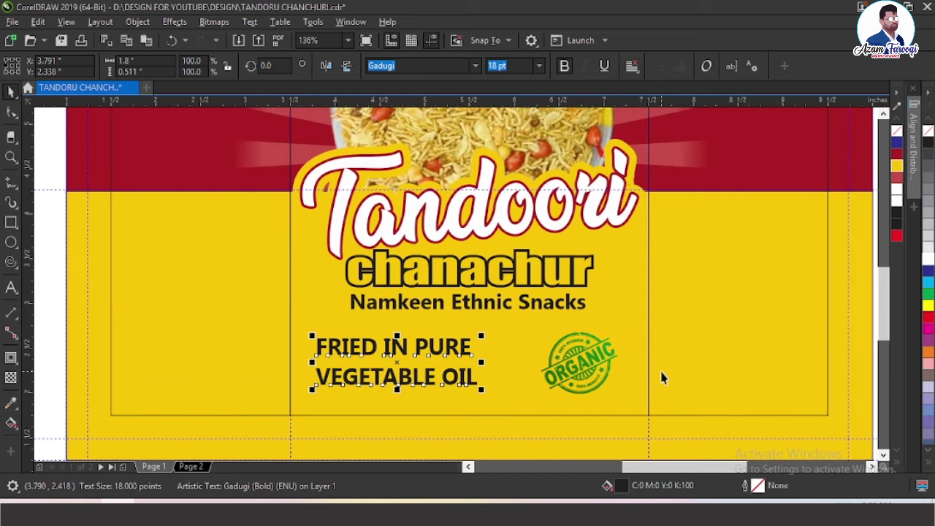
pyautogui.press('Right')
pyautogui.press('Right')
pyautogui.keyDown('shift'); pyautogui.click(603, 374); pyautogui.keyUp('shift')
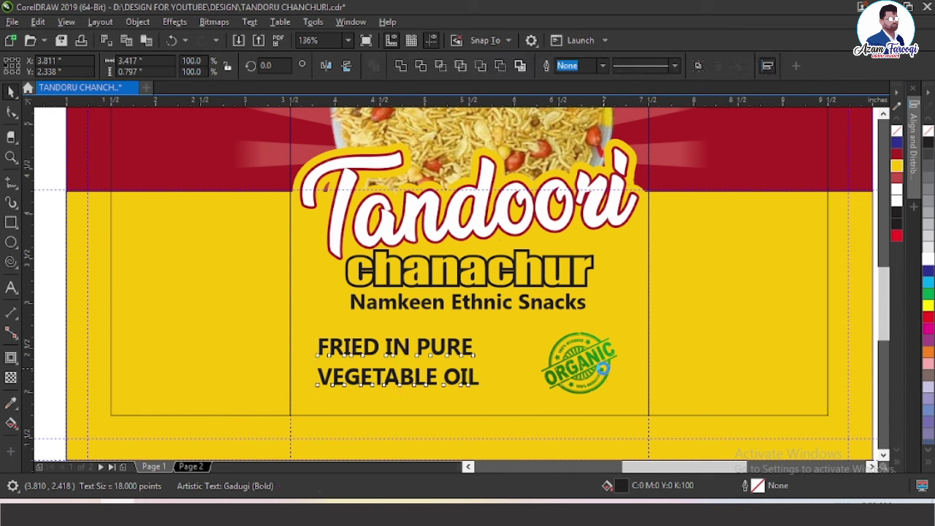
pyautogui.hotkey('ctrl', 'g')
# Centre the oil text and stamp group horizontally on the front panel at X 5.5 inches, and ungroup it.
pyautogui.keyDown('shift'); pyautogui.click(645, 355); pyautogui.keyUp('shift')
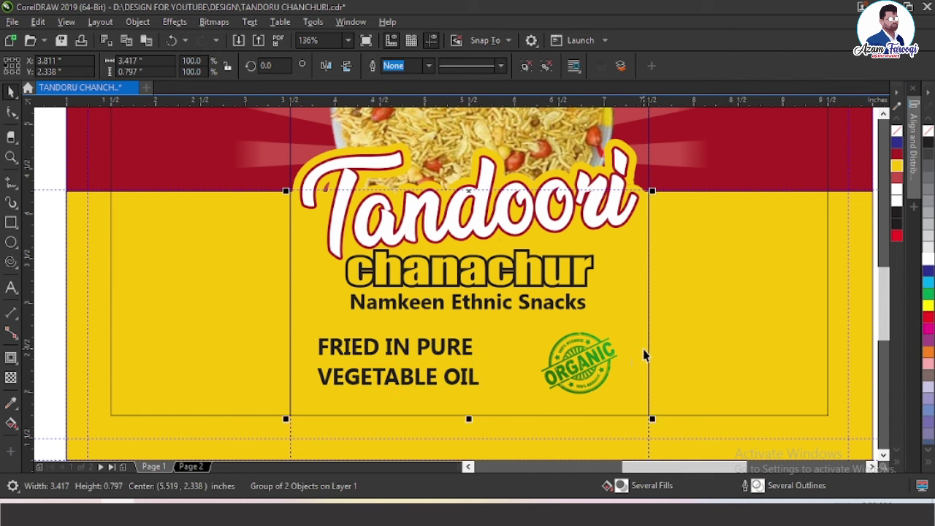
pyautogui.press('c')
pyautogui.click(590, 368)
pyautogui.hotkey('ctrl', 'g')
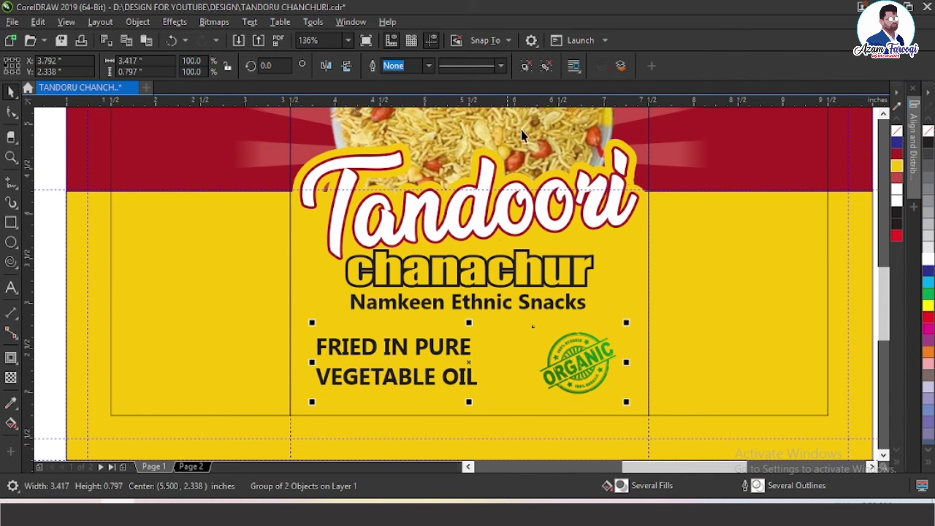
pyautogui.click(525, 68)
pyautogui.press('Escape')
# Draw a straight horizontal Freehand line about 1.77 inches long directly beneath VEGETABLE OIL.
pyautogui.press('F2')
pyautogui.moveTo(285, 296); pyautogui.dragTo(593, 426)
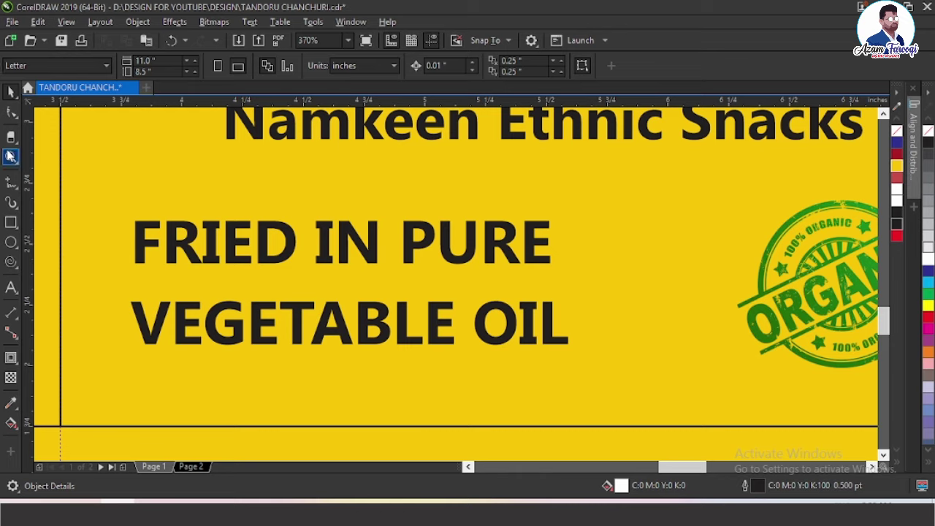
pyautogui.click(18, 190)
pyautogui.click(18, 190)
pyautogui.click(18, 191)
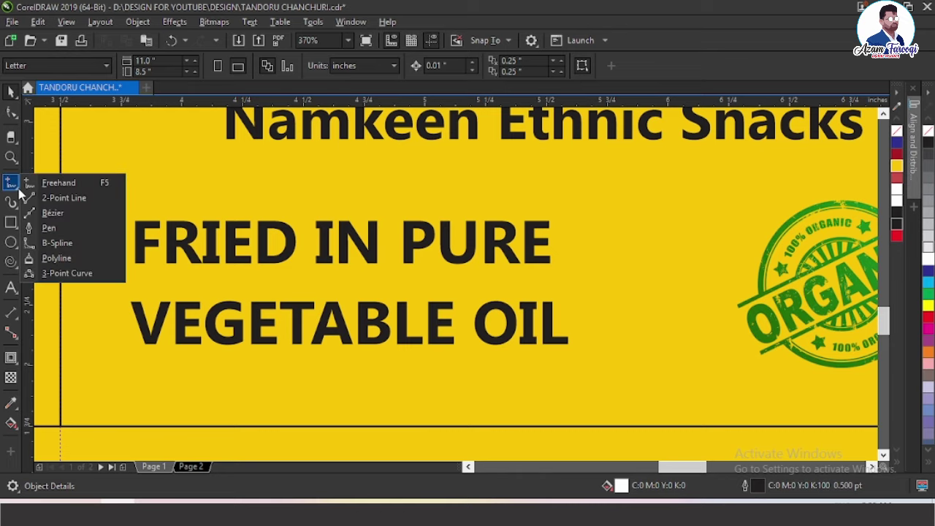
pyautogui.click(106, 182)
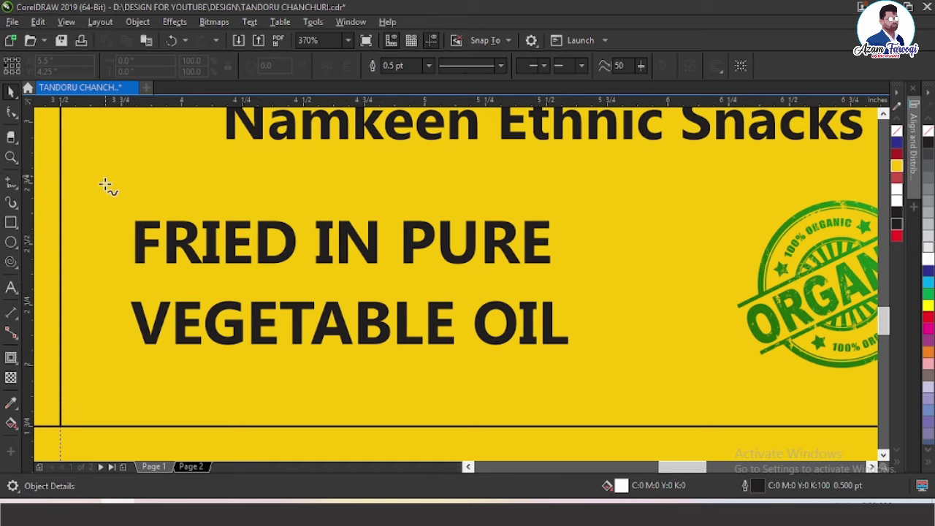
pyautogui.click(140, 357)
pyautogui.click(487, 408)
pyautogui.keyDown('ctrl'); pyautogui.click(572, 398); pyautogui.keyUp('ctrl')
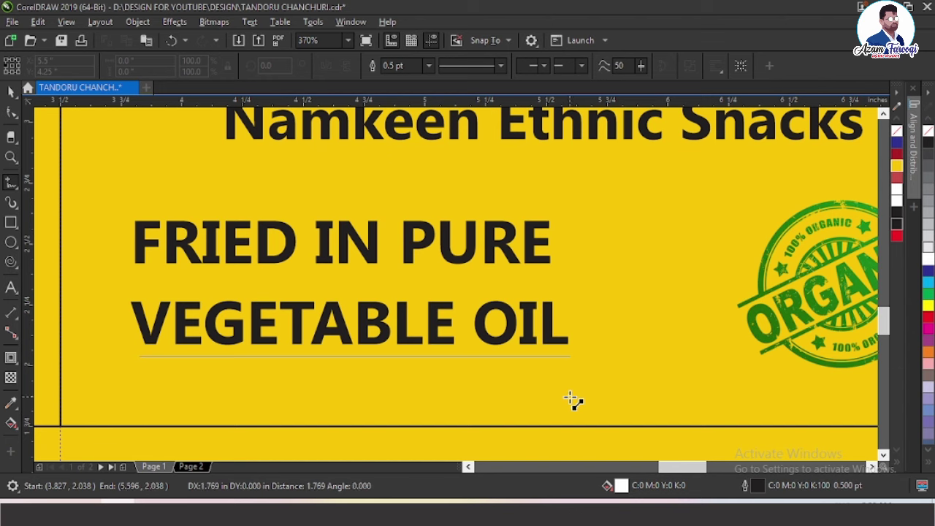
pyautogui.press('space')
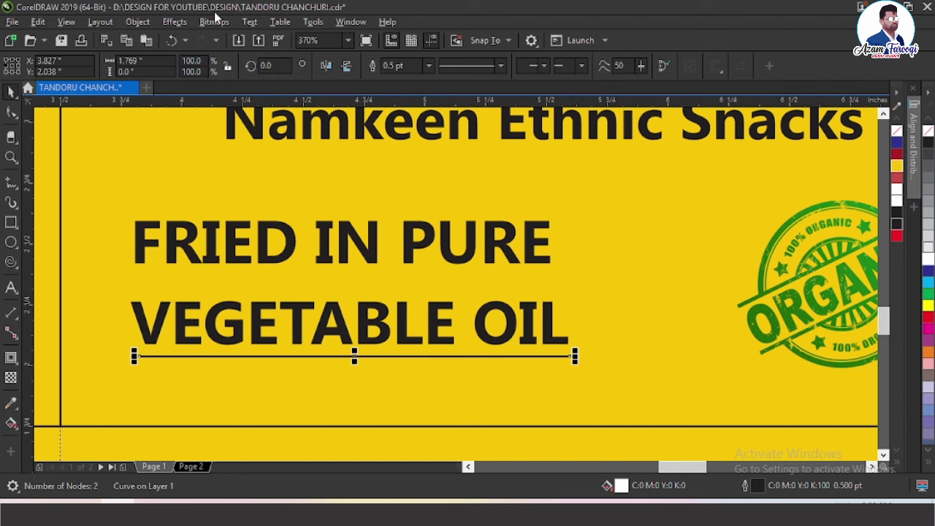
# Set the underline's outline width to 1.5 pt and centre it horizontally beneath the FRIED IN PURE VEGETABLE OIL text.
pyautogui.click(428, 67)
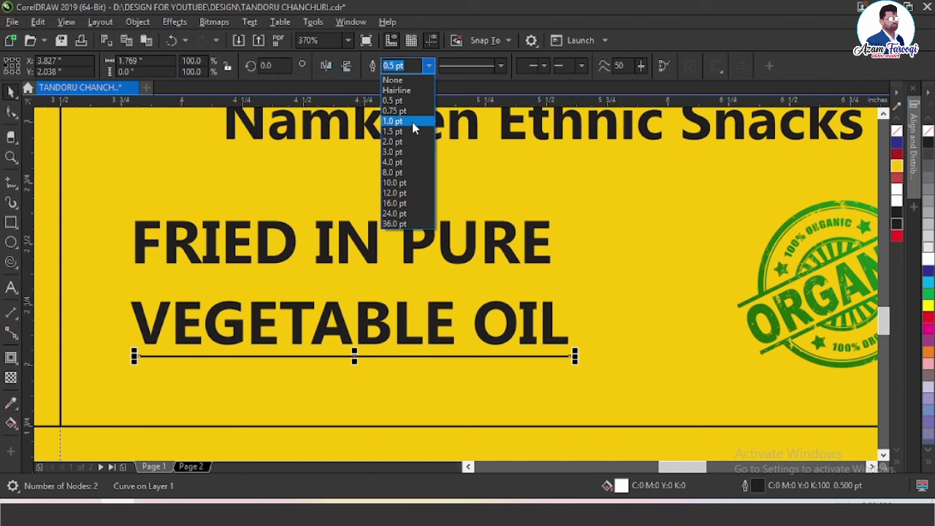
pyautogui.click(798, 52)
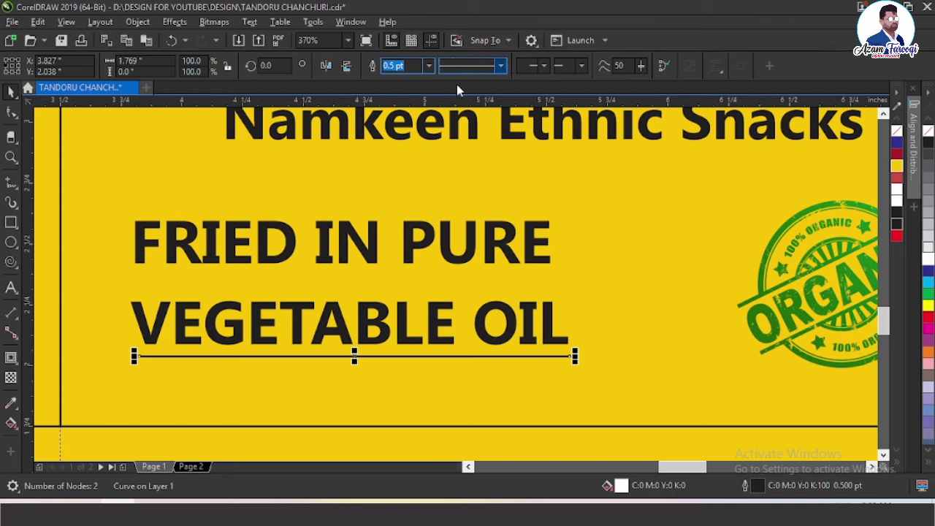
pyautogui.click(428, 66)
pyautogui.click(407, 136)
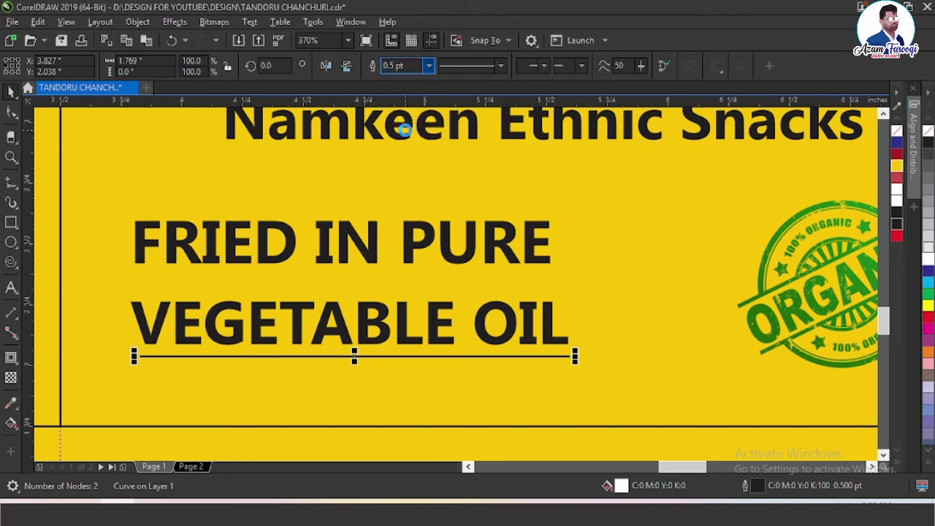
pyautogui.keyDown('shift'); pyautogui.click(435, 321); pyautogui.keyUp('shift')
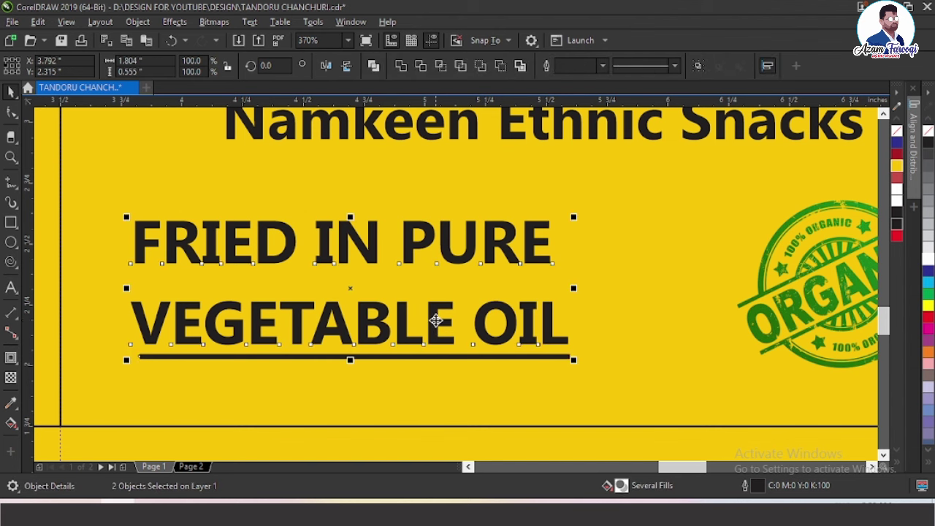
pyautogui.press('e')
pyautogui.press('Escape')
# Nudge the bowl photo, Tandoori and chanachur text group together up by 0.02 inch on the front panel.
pyautogui.scroll(-3, 457, 319)
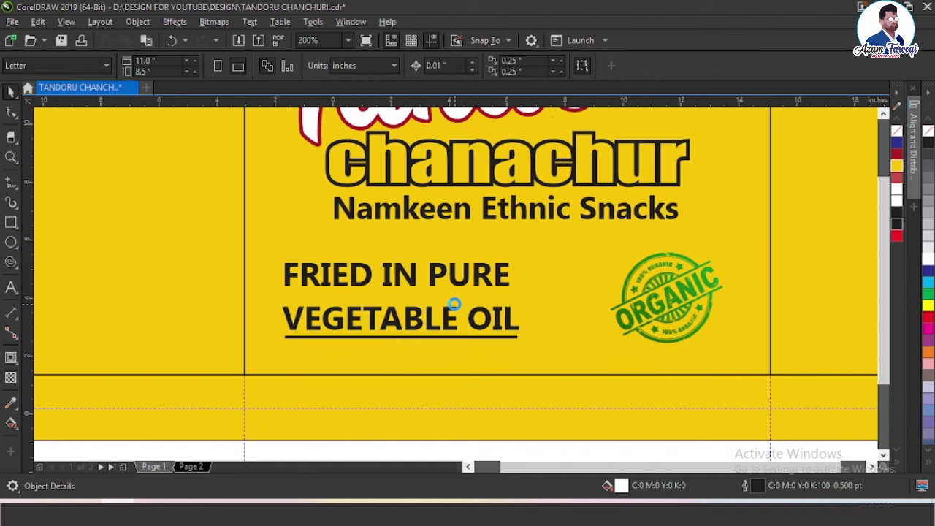
pyautogui.press('F4')
pyautogui.press('F2')
pyautogui.moveTo(382, 193); pyautogui.dragTo(681, 395)
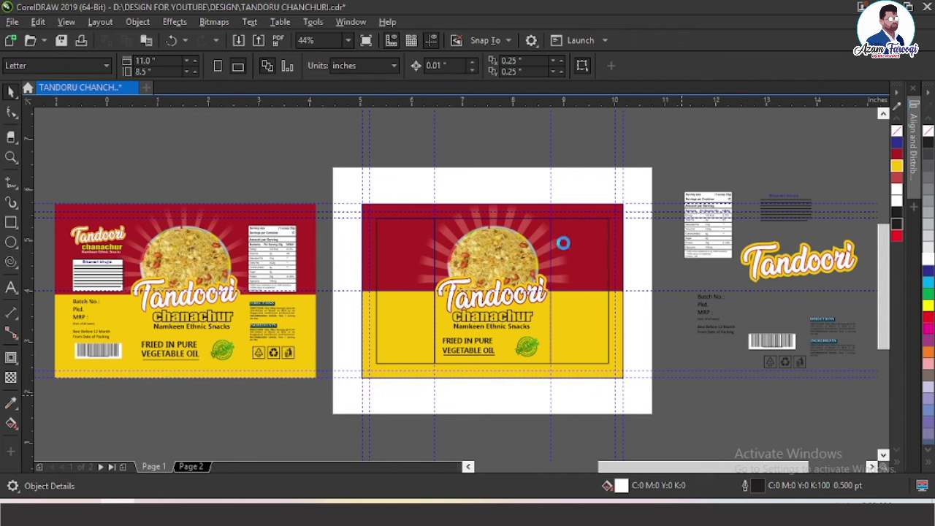
pyautogui.scroll(3, 562, 243)
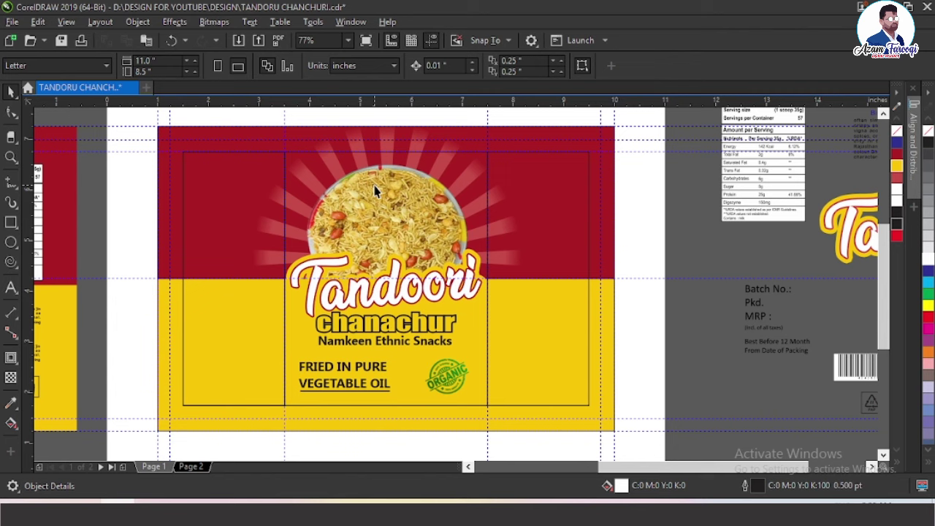
pyautogui.moveTo(244, 148); pyautogui.dragTo(522, 358)
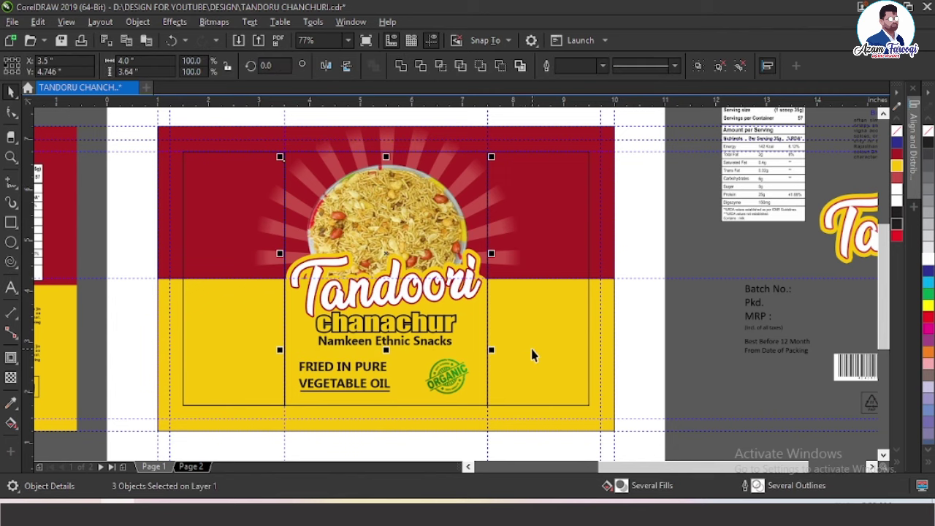
pyautogui.press('Up')
pyautogui.press('Up')
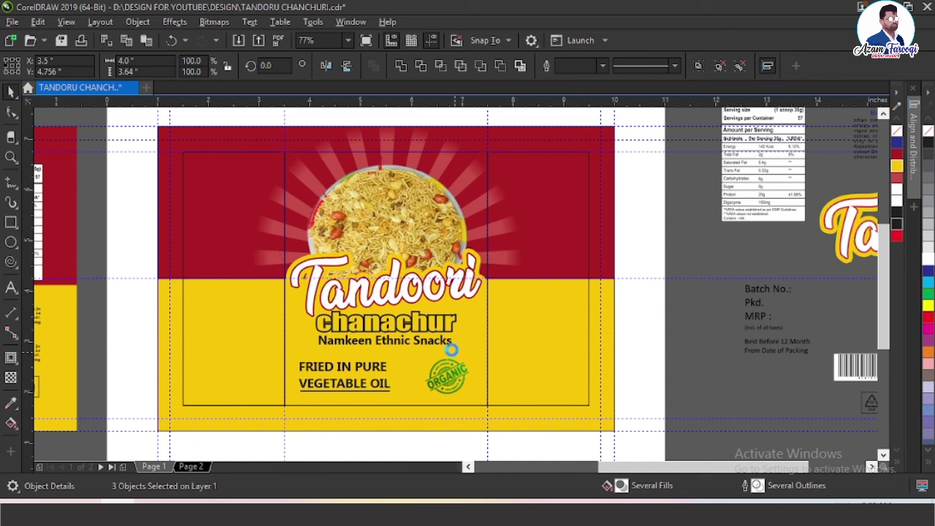
pyautogui.press('Escape')
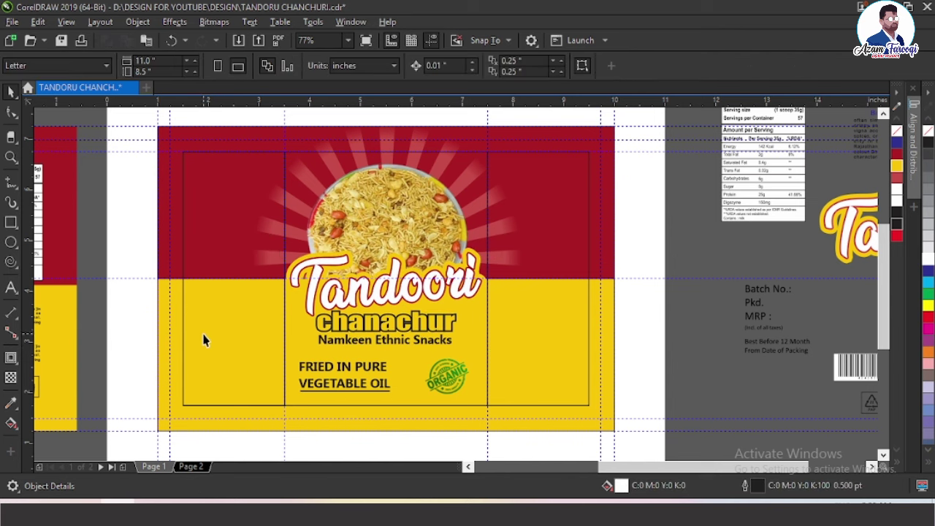
# Nudge the underlined oil text and ORGANIC stamp together down to a centre height of about 2.22 inches.
pyautogui.moveTo(203, 334); pyautogui.dragTo(509, 429)
pyautogui.press('Down')
pyautogui.press('Down')
pyautogui.press('Down')
pyautogui.press('Down')
pyautogui.press('Down')
pyautogui.press('Down')
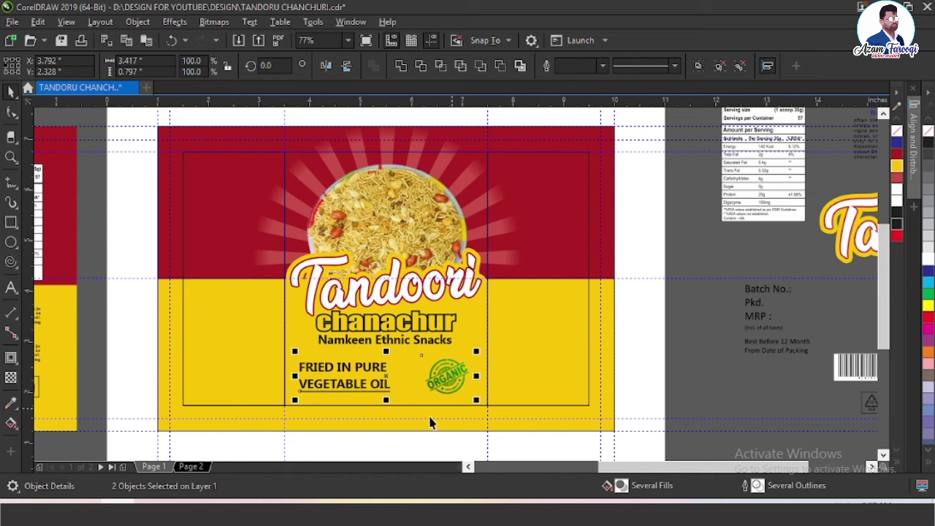
pyautogui.press('Down')
pyautogui.press('Down')
pyautogui.press('Down')
pyautogui.press('Down')
pyautogui.press('Down')
pyautogui.press('Down')
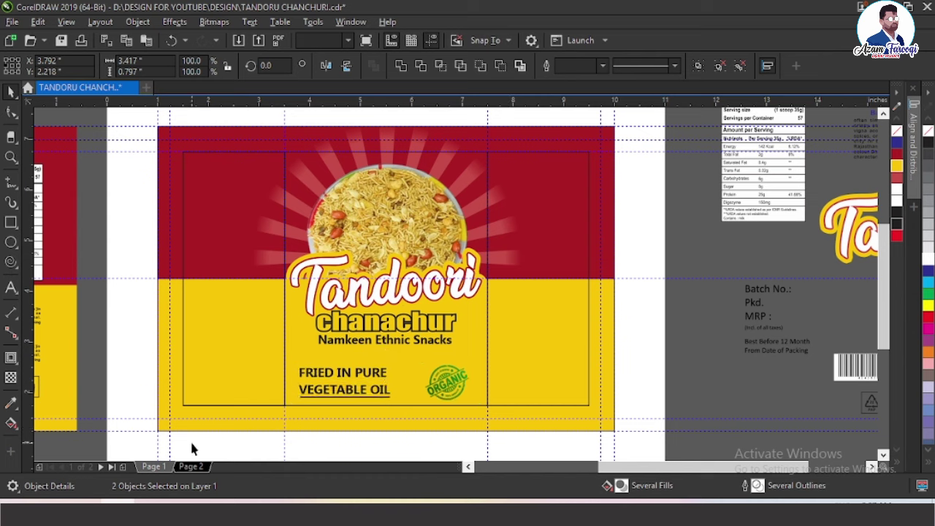
pyautogui.press('Escape')
# Group Tandoori with the chanachur text, place a copy over the red area of the left panel, and scale the copy to 50%.
pyautogui.press('F4')
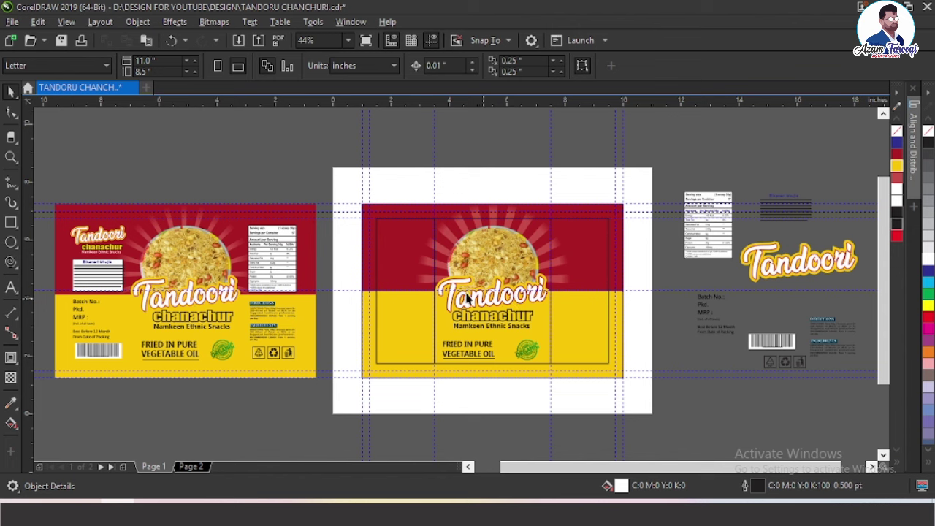
pyautogui.scroll(1, 509, 309)
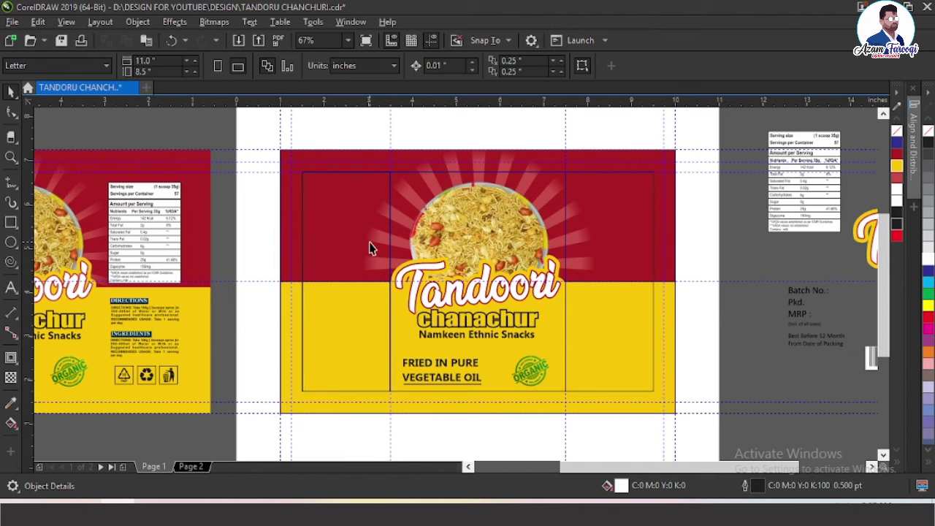
pyautogui.moveTo(369, 249); pyautogui.dragTo(605, 356)
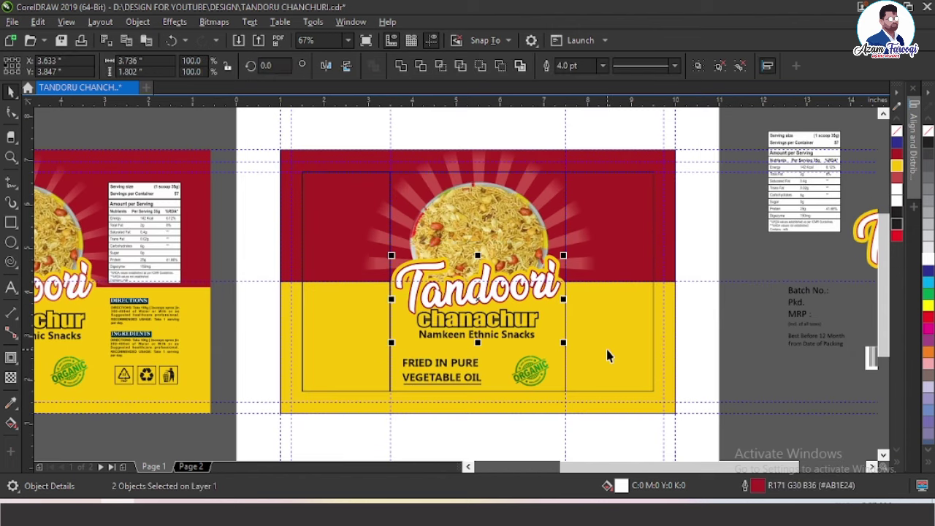
pyautogui.hotkey('ctrl', 'g')
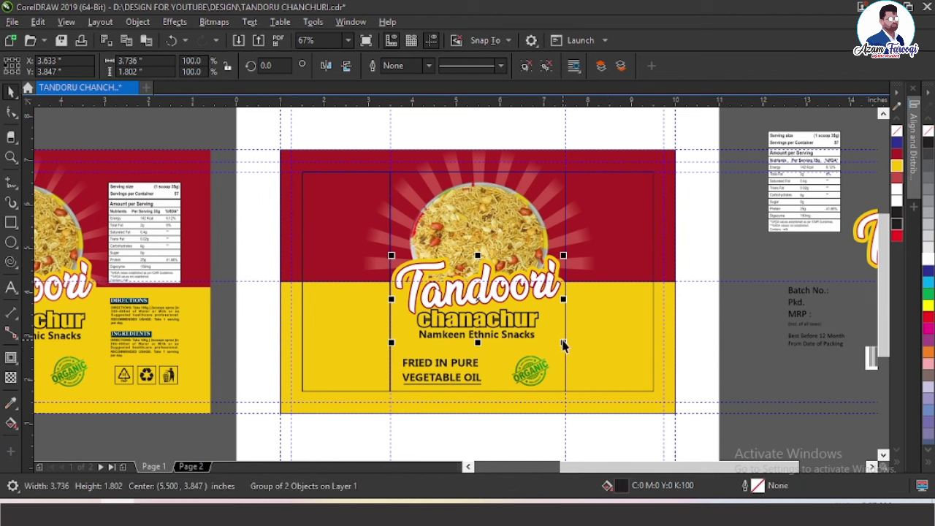
pyautogui.moveTo(479, 300); pyautogui.dragTo(355, 227)
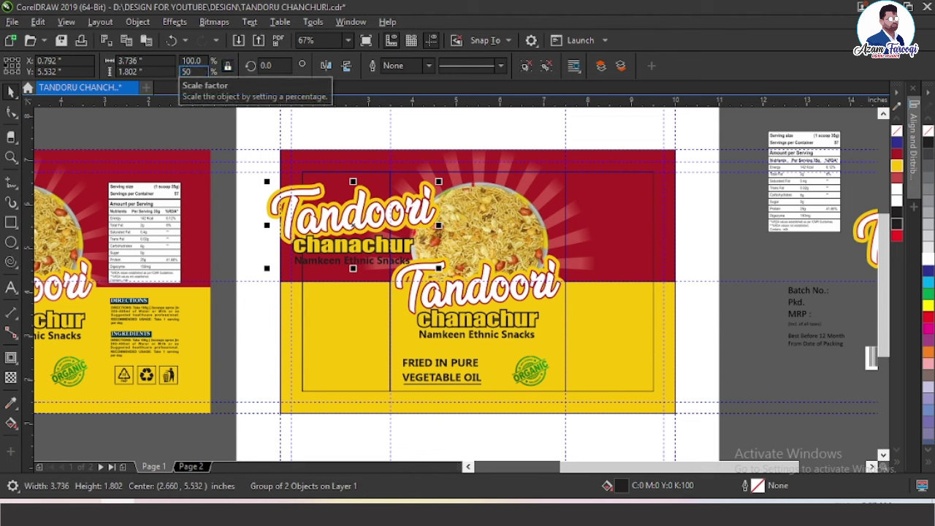
pyautogui.press('Return')
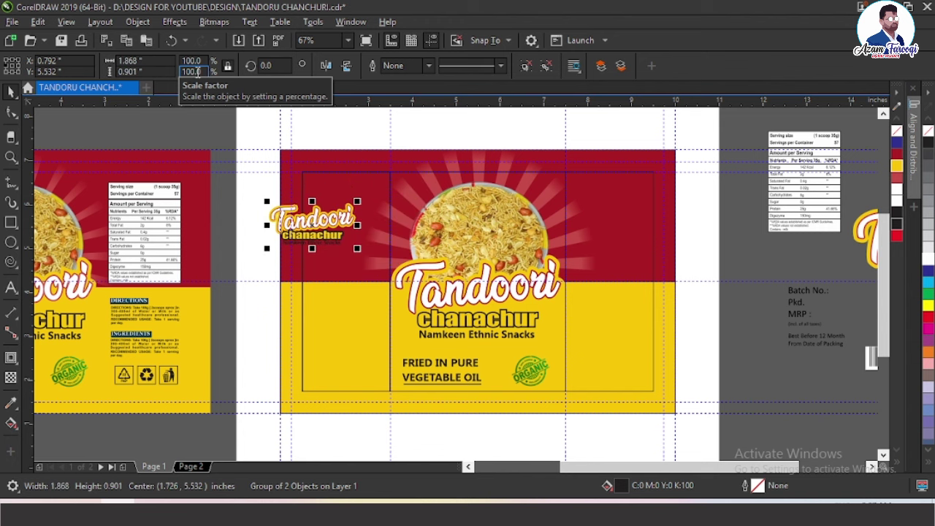
# Centre the small Tandoori chanachur copy horizontally on the left panel at X 2.5 inches and nudge it slightly upward.
pyautogui.keyDown('shift'); pyautogui.click(344, 183); pyautogui.keyUp('shift')
pyautogui.press('c')
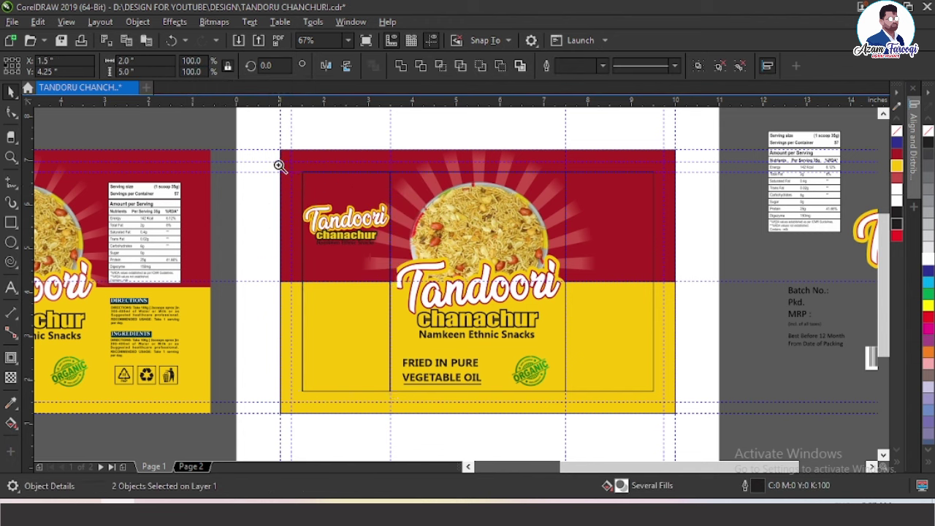
pyautogui.click(379, 244)
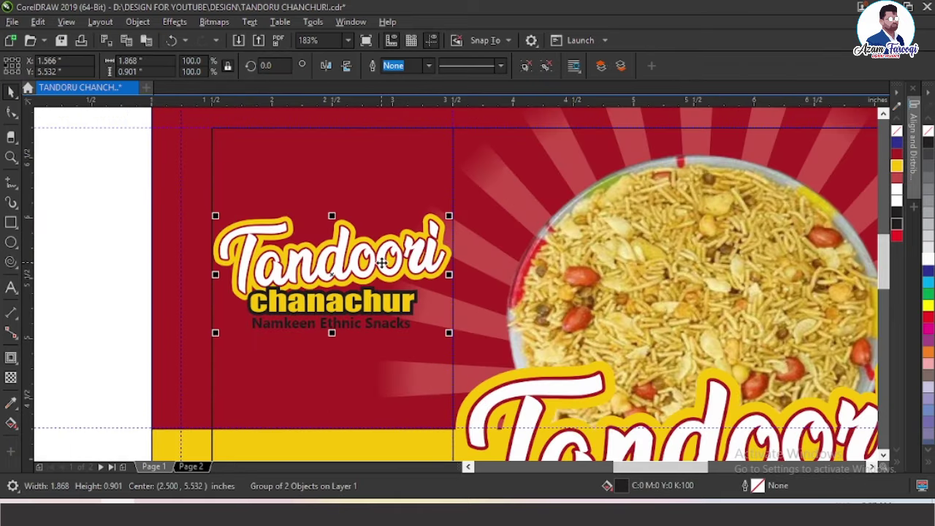
pyautogui.press('Up')
pyautogui.press('Up')
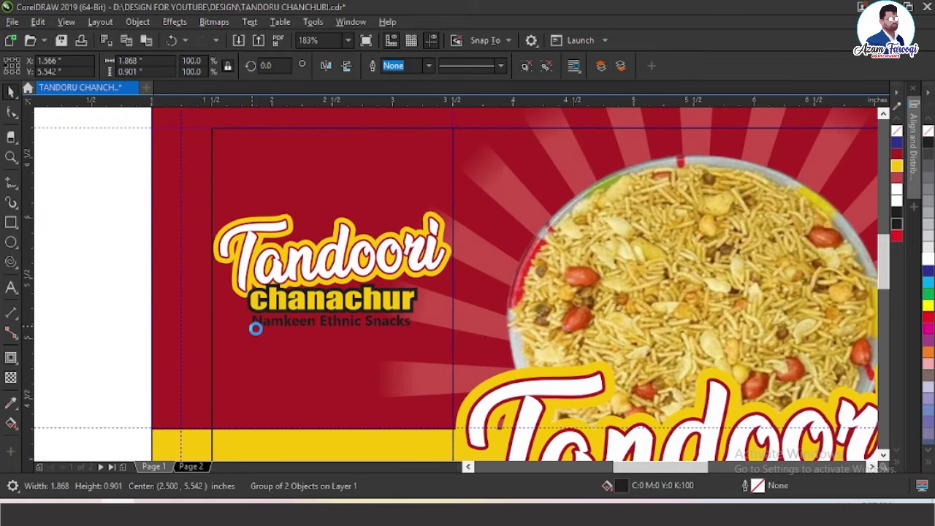
# Nudge the small Tandoori chanachur copy on the left panel up by 0.14 inch.
pyautogui.press('Up')
pyautogui.press('Up')
pyautogui.press('Up')
pyautogui.press('Up')
pyautogui.press('Up')
pyautogui.press('Up')
pyautogui.press('Up')
pyautogui.press('Up')
pyautogui.press('Up')
pyautogui.press('Up')
pyautogui.press('Up')
pyautogui.press('Up')
pyautogui.press('Up')
pyautogui.press('Up')
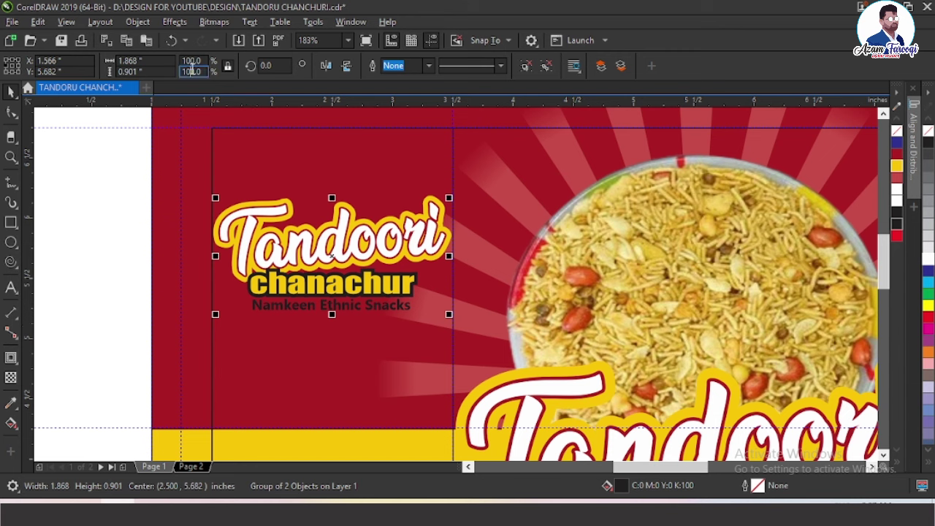
# Scale the small Tandoori chanachur copy to 95%, then nudge it up and centre it horizontally on the left panel.
pyautogui.write('5')
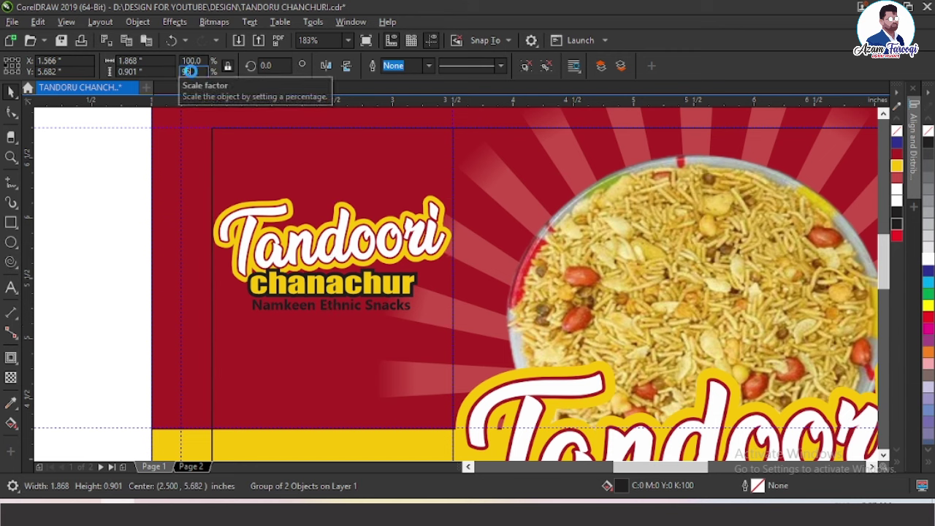
pyautogui.press('Return')
pyautogui.press('Up')
pyautogui.press('Up')
pyautogui.press('Up')
pyautogui.press('Up')
pyautogui.press('Up')
pyautogui.press('Up')
pyautogui.press('Up')
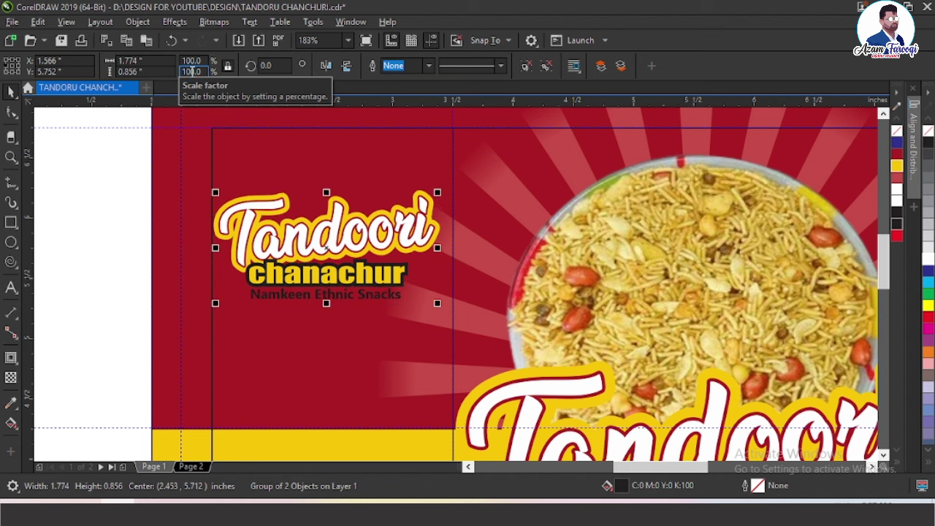
pyautogui.keyDown('shift'); pyautogui.click(342, 148); pyautogui.keyUp('shift')
pyautogui.press('c')
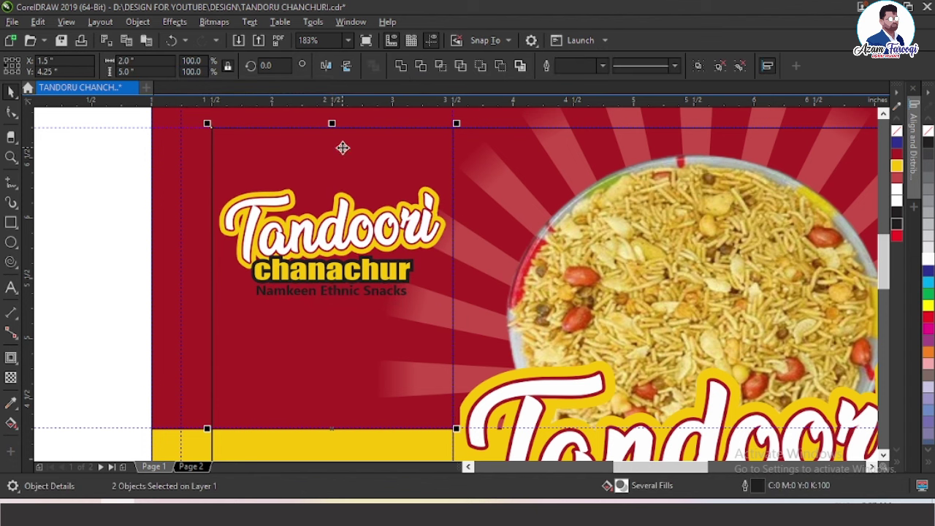
# Set the small chanachur text's outline to 2.0 pt with round corners and round line caps, scaling with the object.
pyautogui.press('F2')
pyautogui.moveTo(245, 225); pyautogui.dragTo(523, 322)
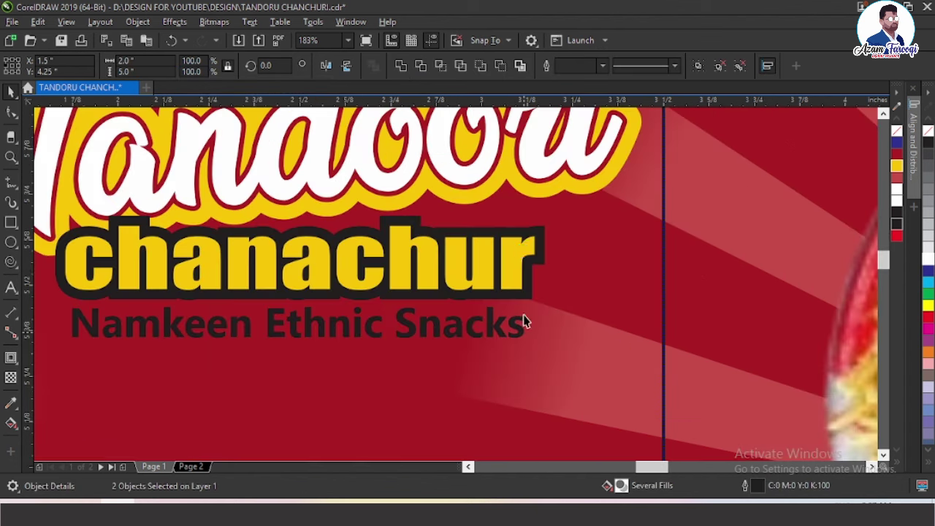
pyautogui.keyDown('ctrl'); pyautogui.click(525, 245); pyautogui.keyUp('ctrl')
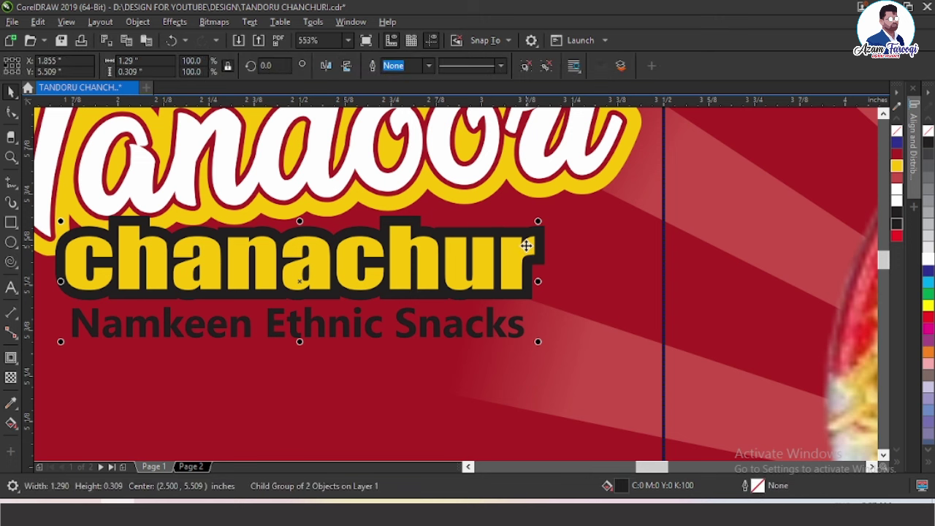
pyautogui.keyDown('ctrl'); pyautogui.click(525, 246); pyautogui.keyUp('ctrl')
pyautogui.press('F12')
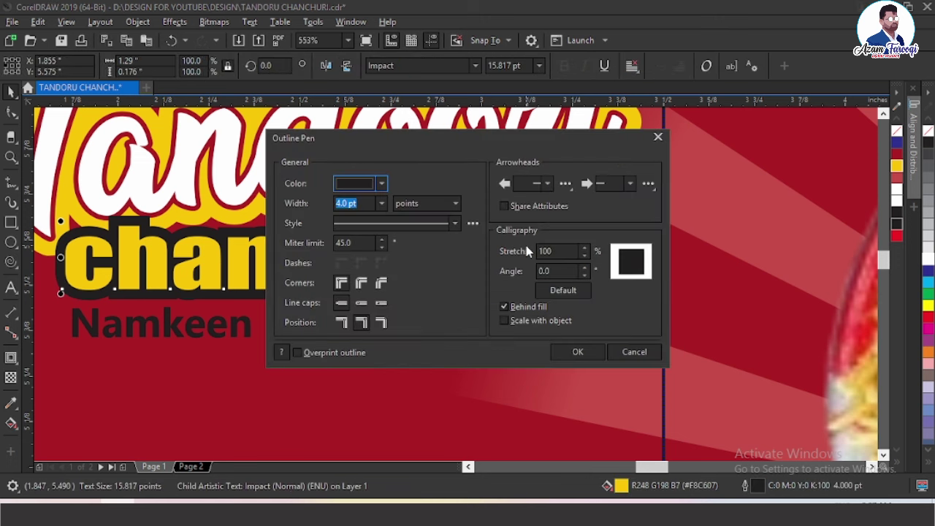
pyautogui.click(382, 204)
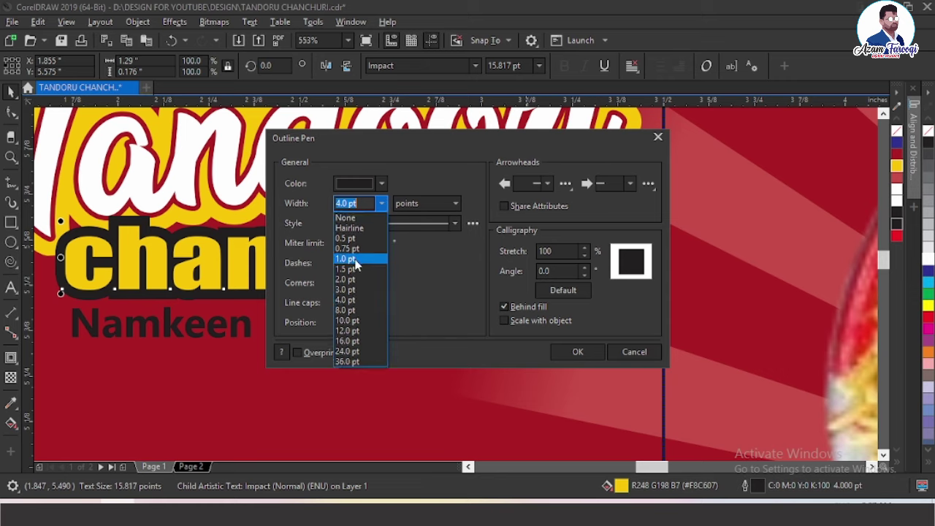
pyautogui.click(349, 271)
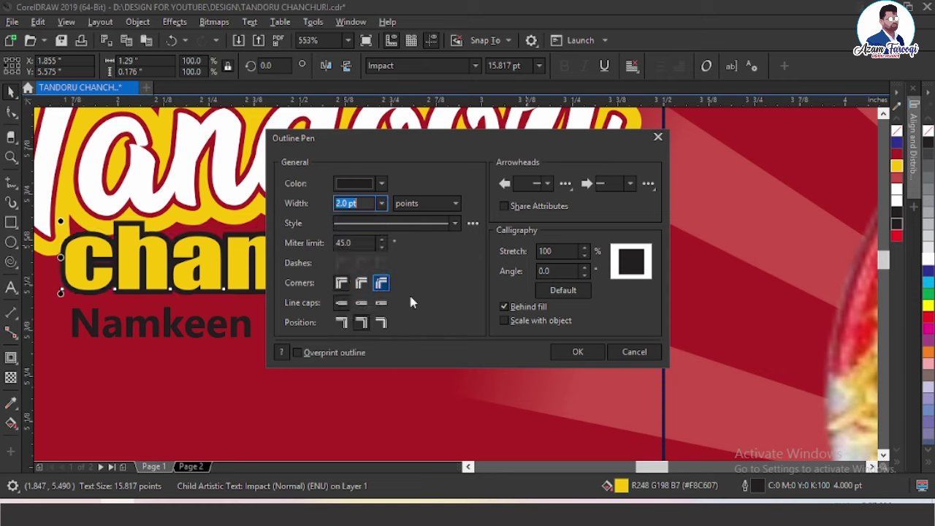
pyautogui.click(504, 320)
pyautogui.click(361, 282)
pyautogui.click(361, 302)
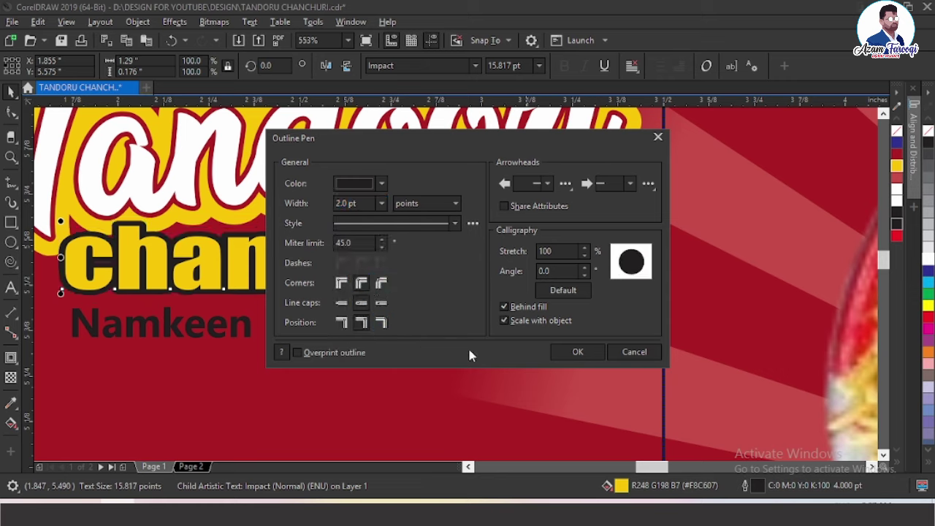
pyautogui.click(577, 352)
# Set the outline of the yellow backing text of the small Tandoori title to 5 pt.
pyautogui.scroll(-2, 457, 317)
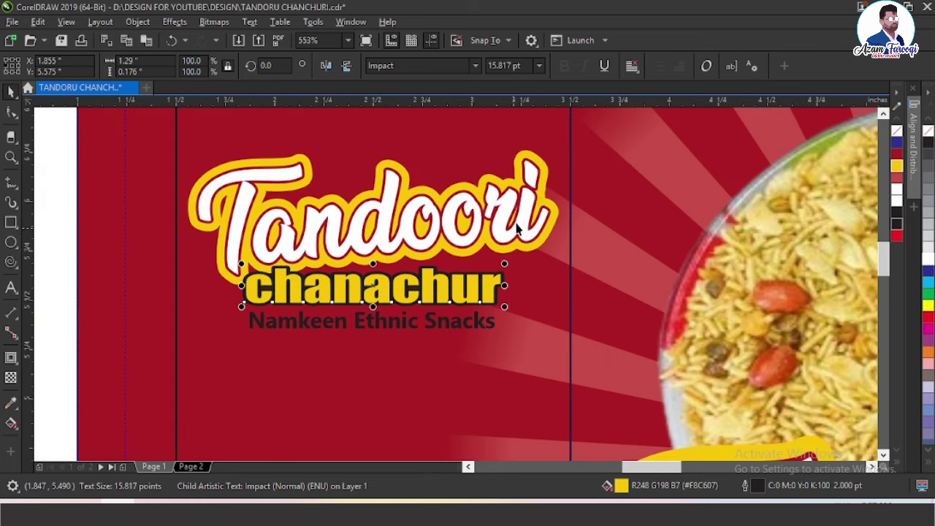
pyautogui.click(547, 166)
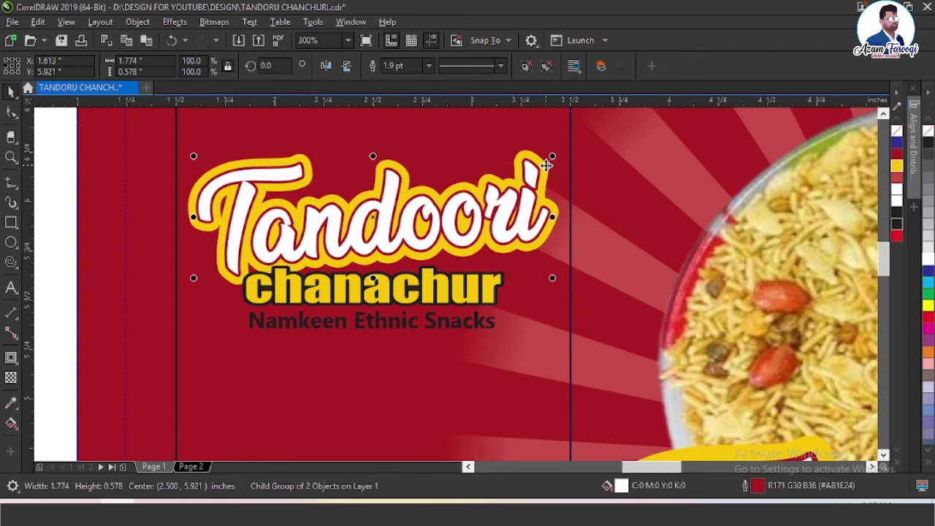
pyautogui.keyDown('ctrl'); pyautogui.click(546, 165); pyautogui.keyUp('ctrl')
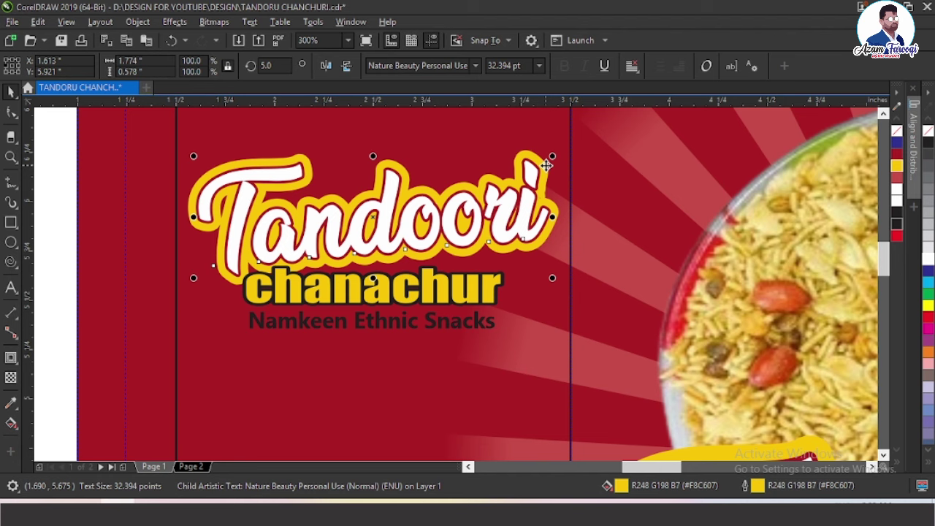
pyautogui.press('F12')
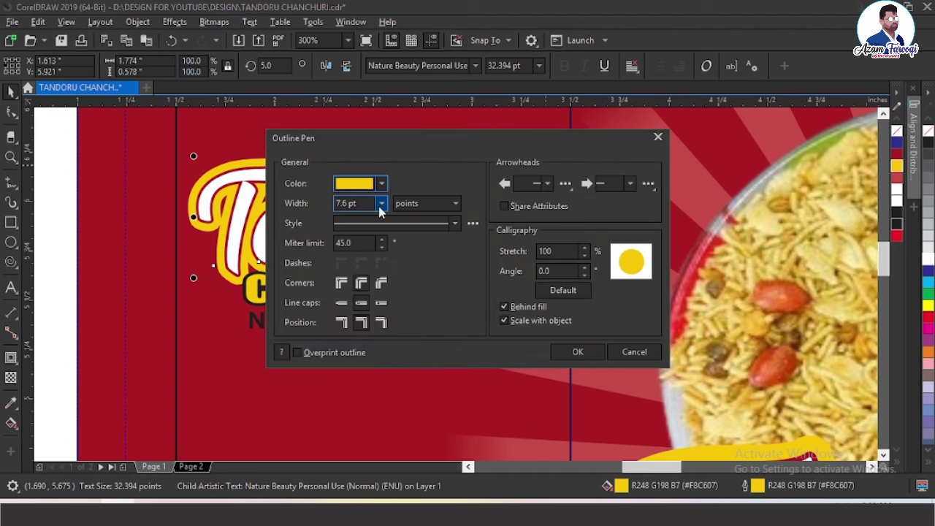
pyautogui.moveTo(369, 204); pyautogui.dragTo(323, 207)
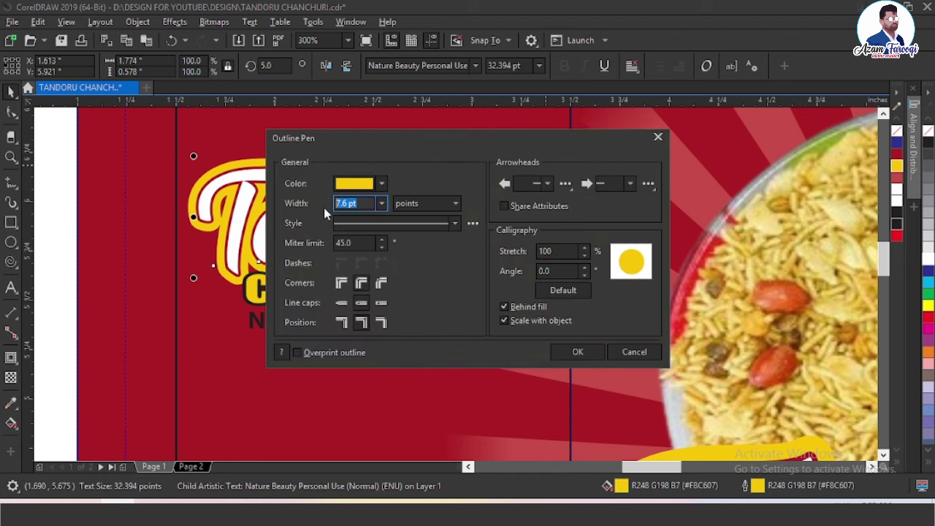
pyautogui.write('5')
pyautogui.press('Return')
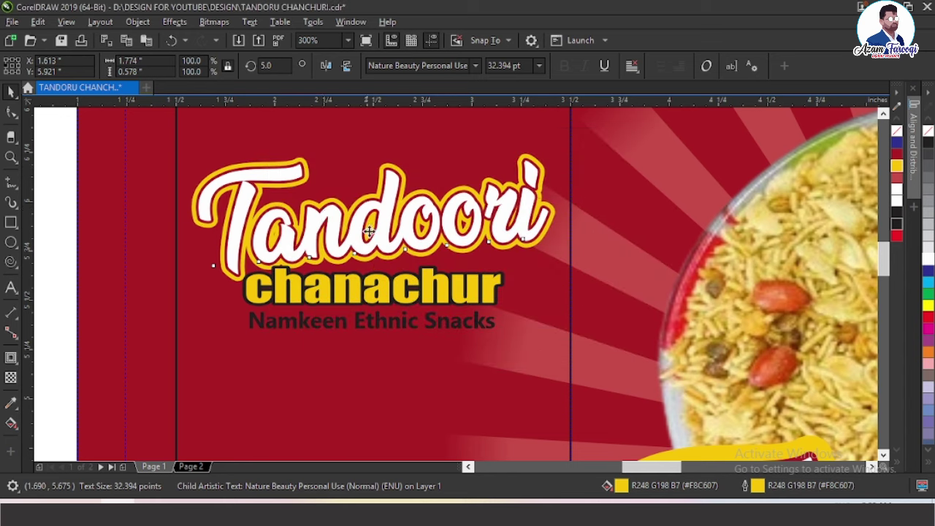
# Set the dark red outline of the small white Tandoori text to 1.5 pt.
pyautogui.keyDown('ctrl'); pyautogui.click(384, 209); pyautogui.keyUp('ctrl')
pyautogui.keyDown('ctrl'); pyautogui.click(384, 208); pyautogui.keyUp('ctrl')
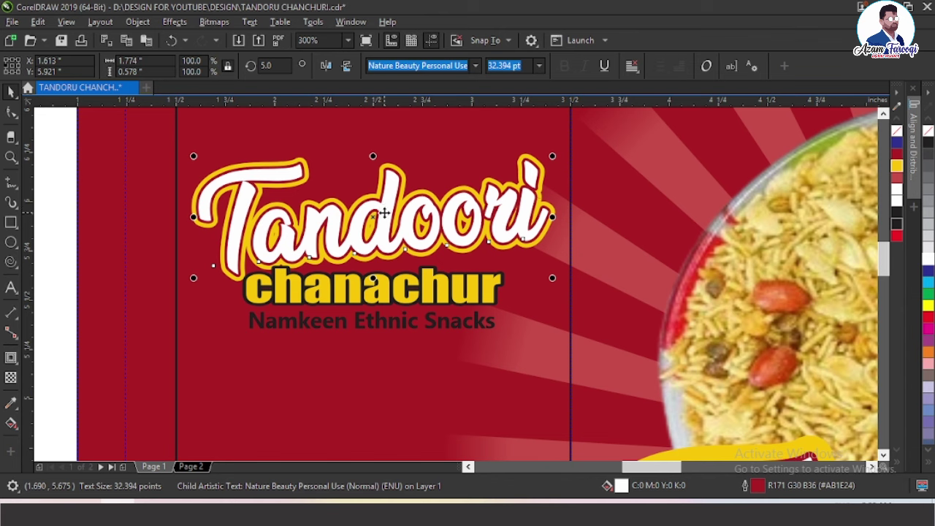
pyautogui.press('F12')
pyautogui.press('Tab')
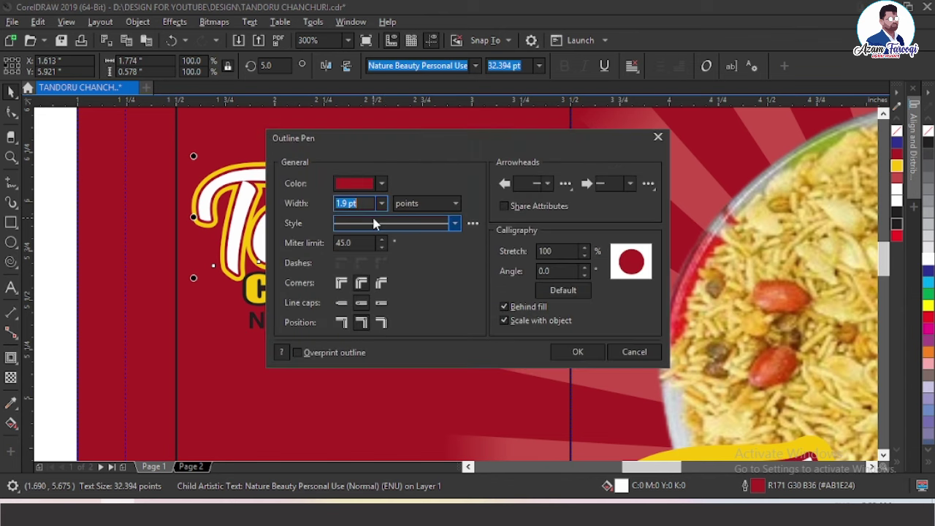
pyautogui.write('1.5')
pyautogui.press('Return')
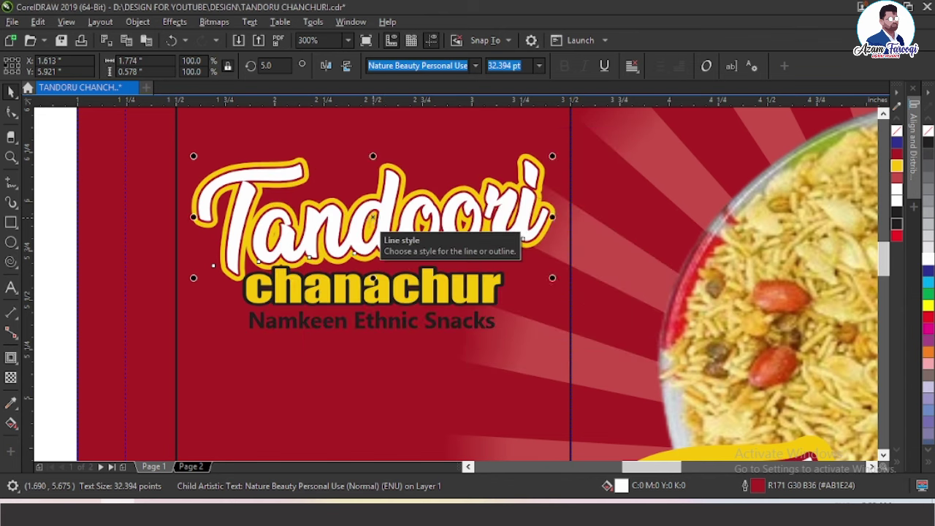
# Nudge the whole small Tandoori chanachur group on the left panel up by about 0.3 inch.
pyautogui.scroll(-2, 236, 228)
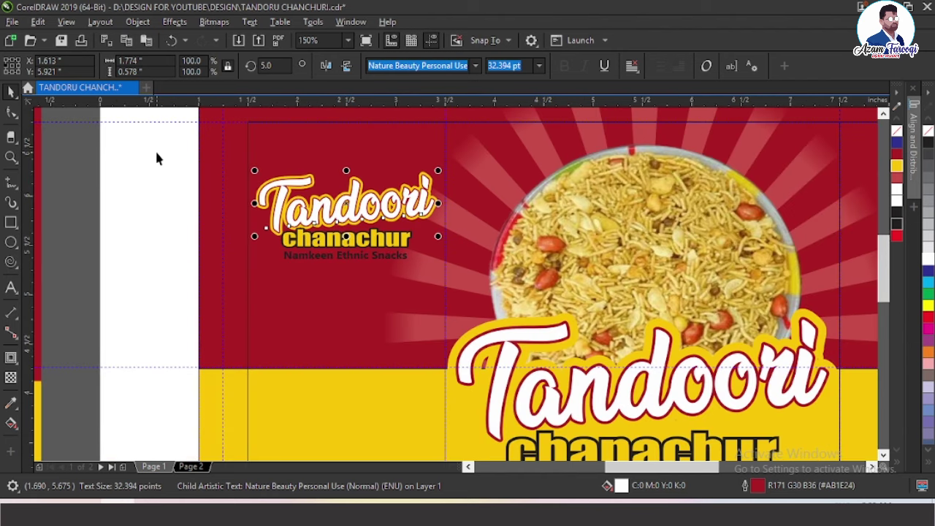
pyautogui.moveTo(155, 149); pyautogui.dragTo(476, 295)
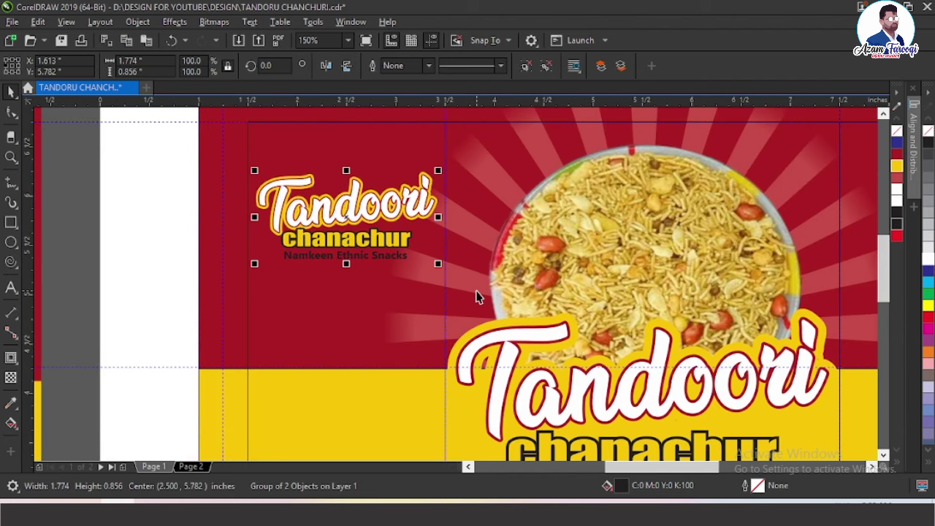
pyautogui.press('F4')
pyautogui.press('Escape')
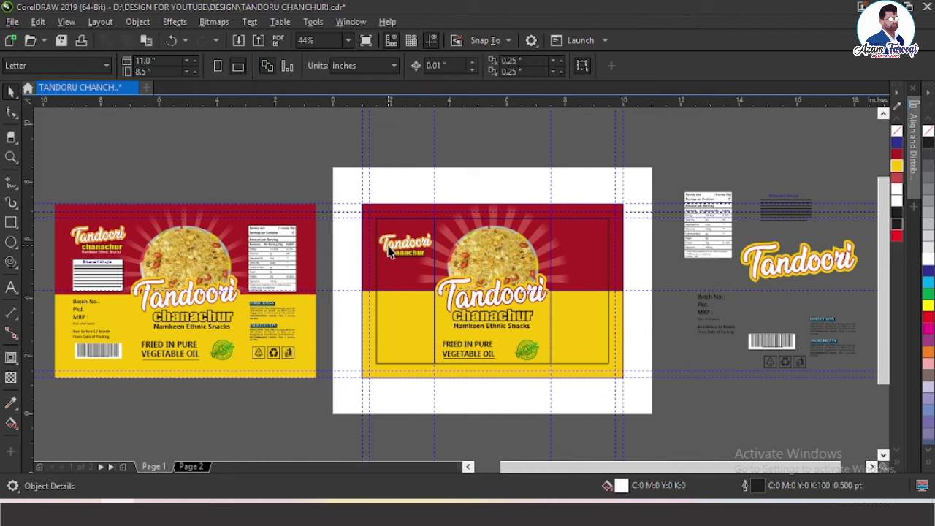
pyautogui.click(389, 250)
pyautogui.scroll(3, 552, 310)
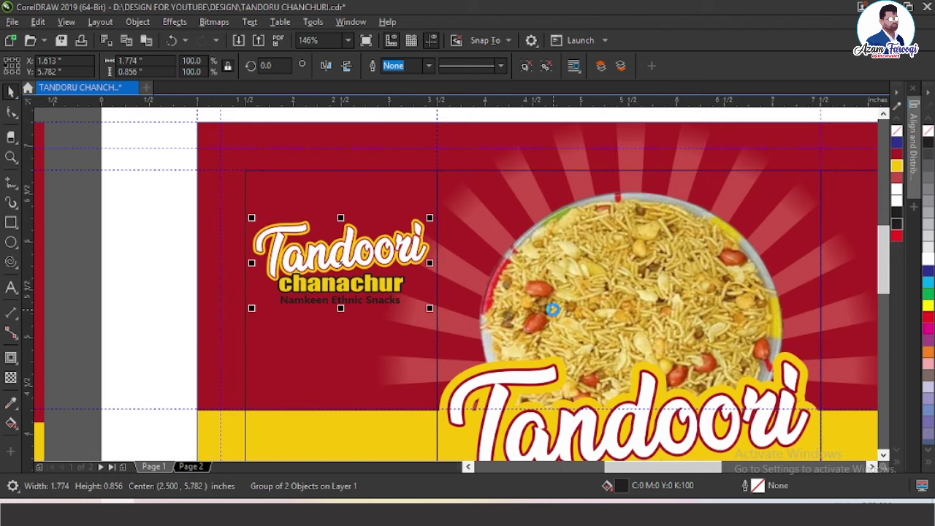
pyautogui.press('Up')
pyautogui.press('Up')
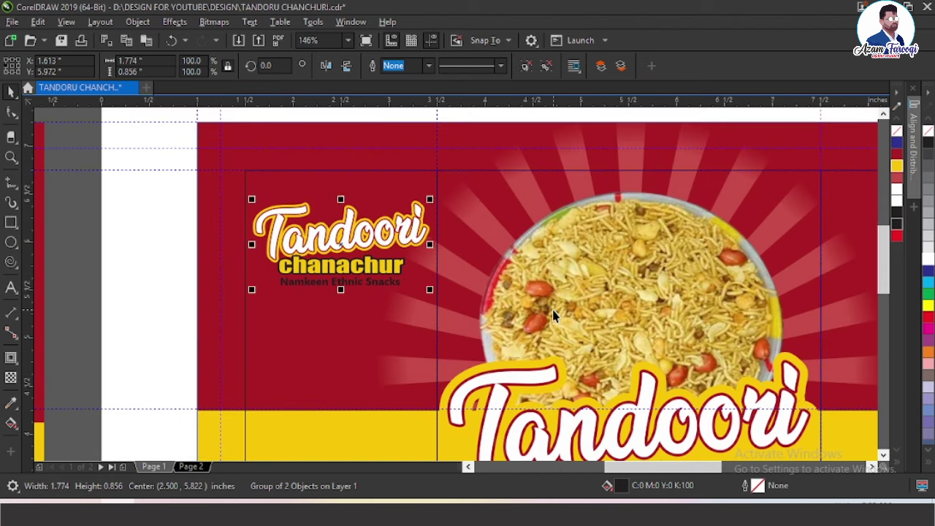
pyautogui.press('Up')
pyautogui.press('Up')
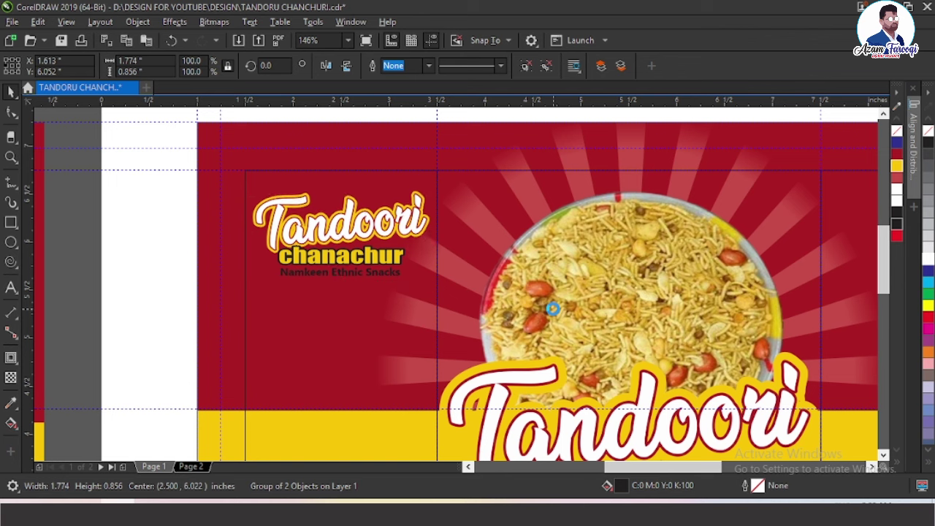
pyautogui.press('Up')
pyautogui.press('Up')
# Draw a white rectangle about 1.71 by 1.18 inches below the small Tandoori chanachur group in the left panel's red area.
pyautogui.click(11, 223)
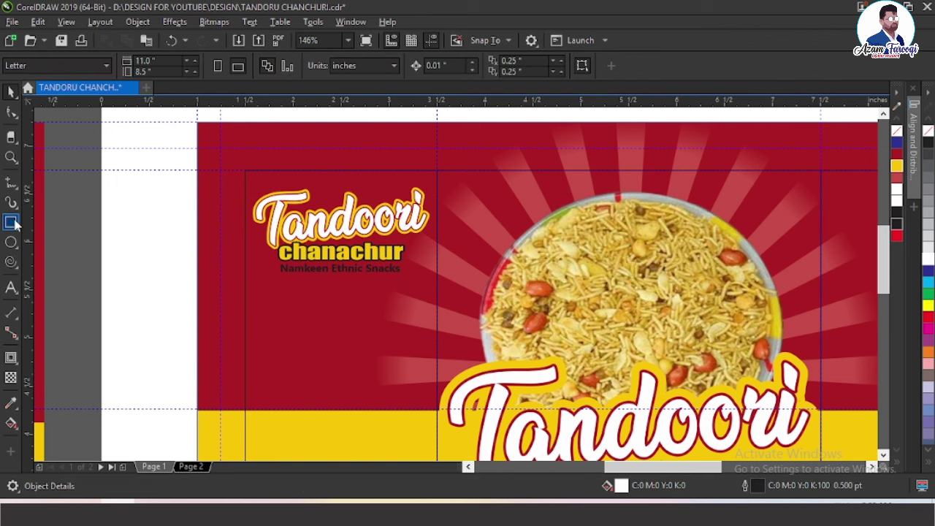
pyautogui.moveTo(257, 287); pyautogui.dragTo(421, 400)
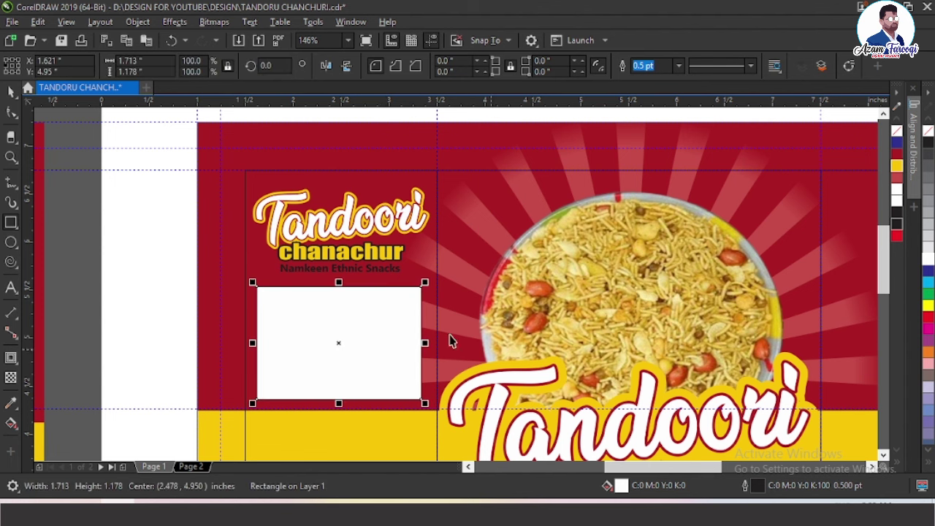
pyautogui.press('space')
# Widen the white rectangle evenly to about 1.82 inches and centre it horizontally on the left panel.
pyautogui.press('F2')
pyautogui.moveTo(204, 255); pyautogui.dragTo(615, 413)
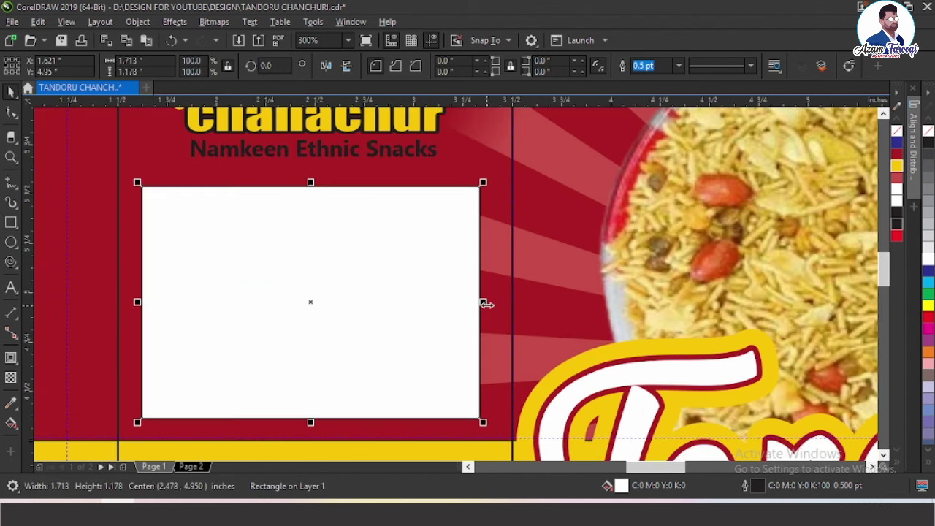
pyautogui.moveTo(485, 304); pyautogui.dragTo(497, 300)
pyautogui.click(462, 174)
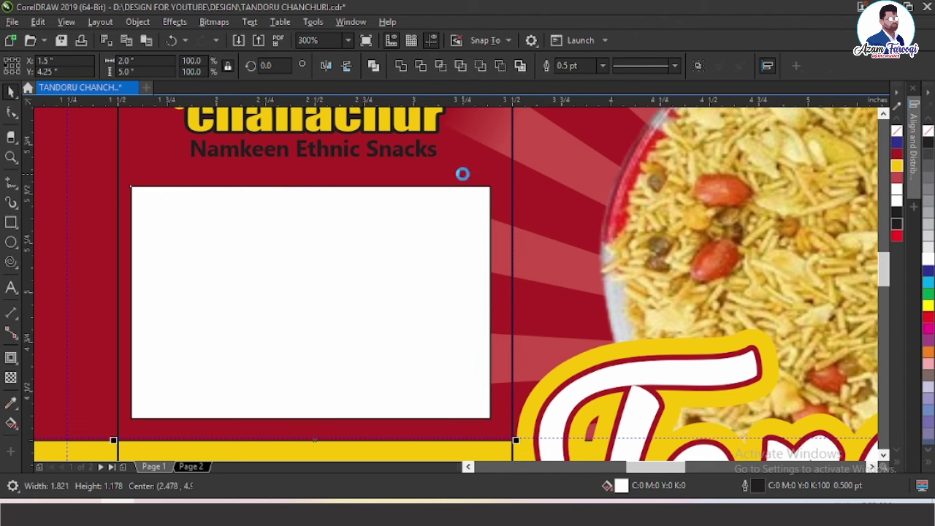
pyautogui.press('c')
pyautogui.click(401, 255)
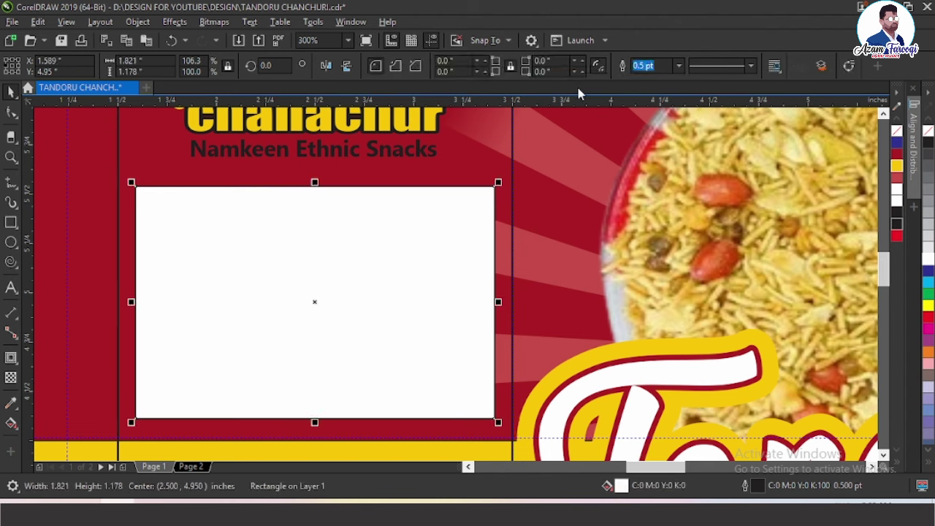
# Set the white rectangle's outline width to 0.75 pt.
pyautogui.click(678, 66)
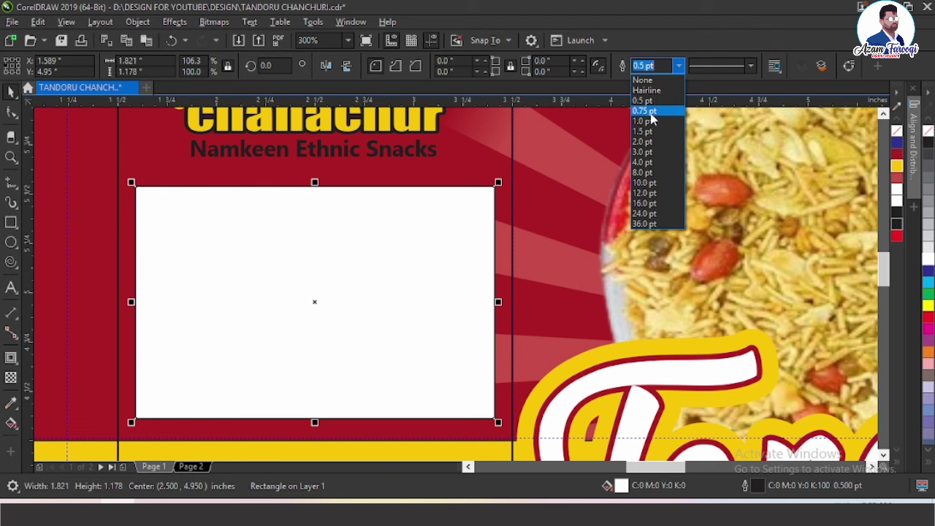
pyautogui.click(652, 117)
pyautogui.press('Escape')
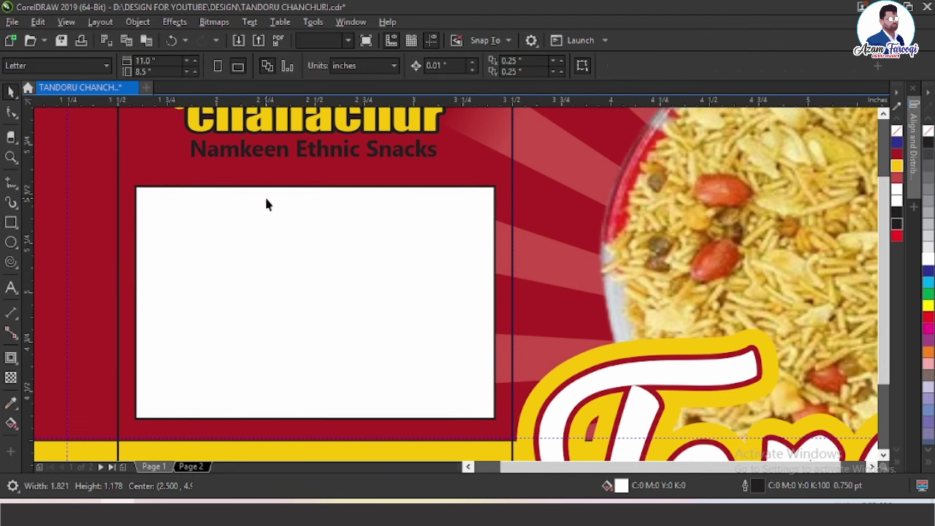
# Centre the ruled-line text block from beside the page horizontally and vertically on the left panel's white rectangle.
pyautogui.press('F4')
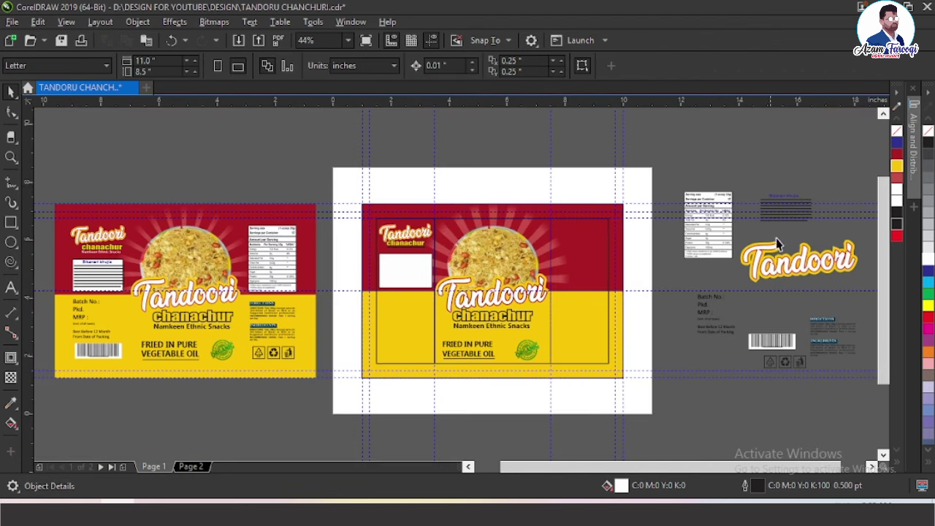
pyautogui.click(777, 203)
pyautogui.keyDown('shift'); pyautogui.click(422, 275); pyautogui.keyUp('shift')
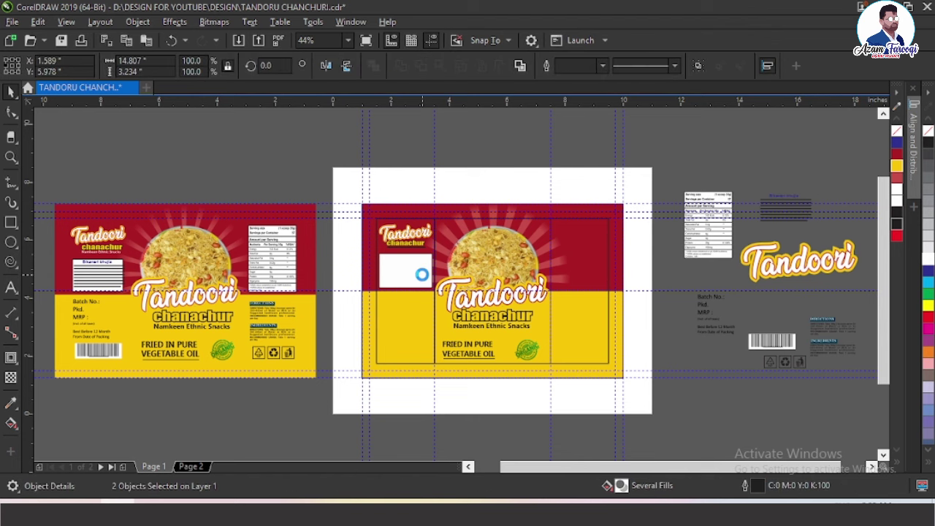
pyautogui.press('c')
pyautogui.press('e')
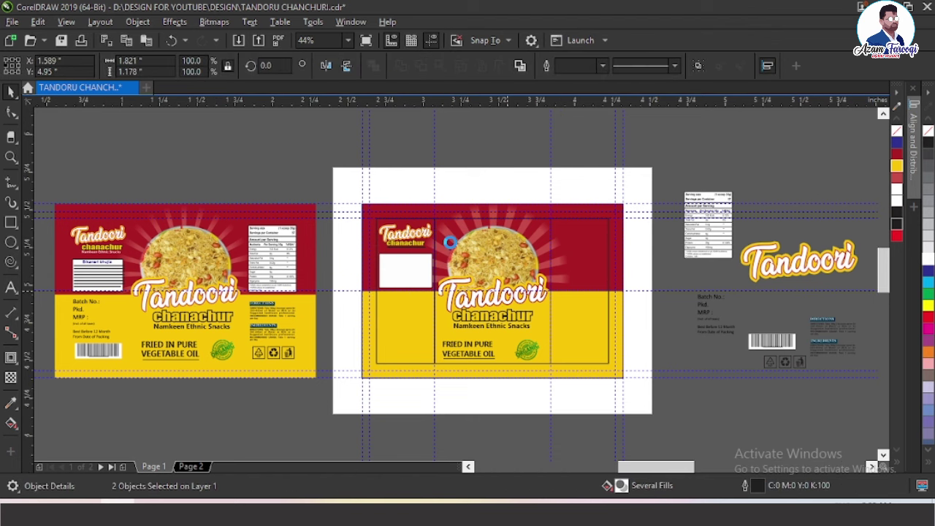
pyautogui.hotkey('shift', 'F2')
pyautogui.click(425, 210)
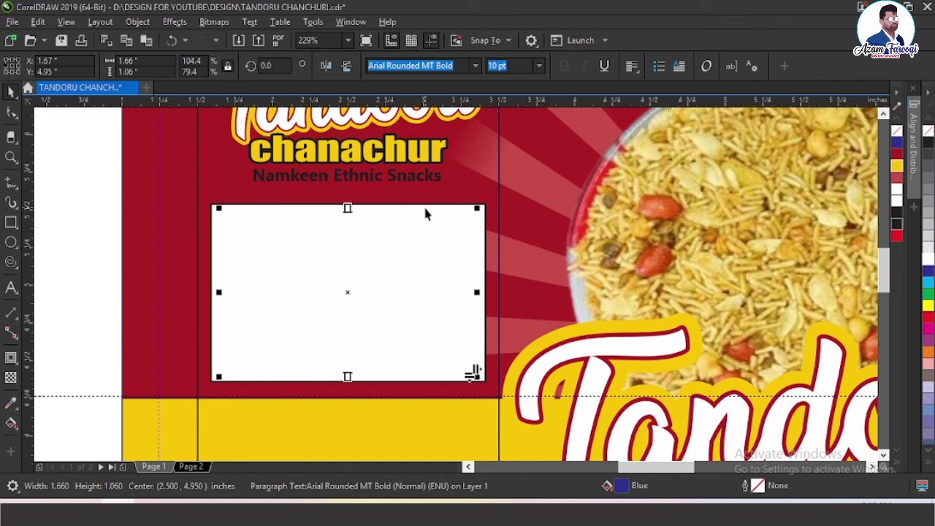
pyautogui.press('Escape')
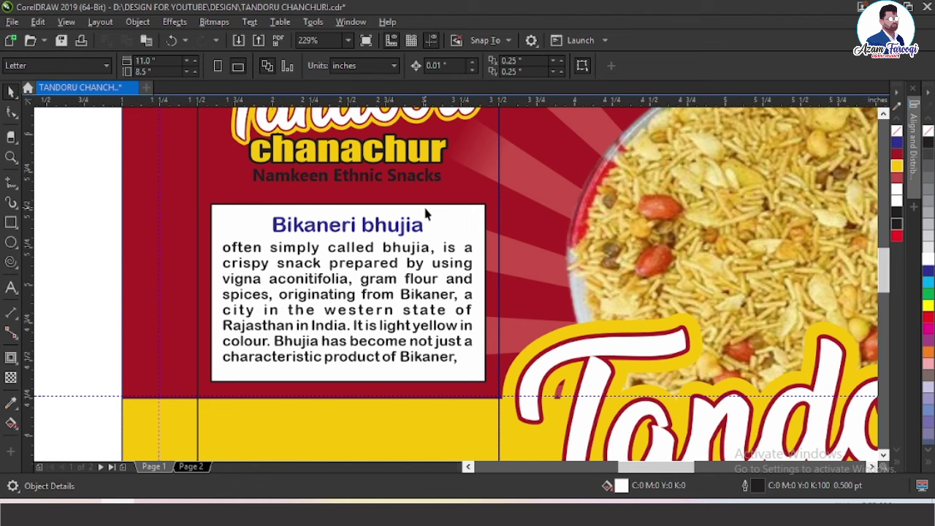
pyautogui.press('F4')
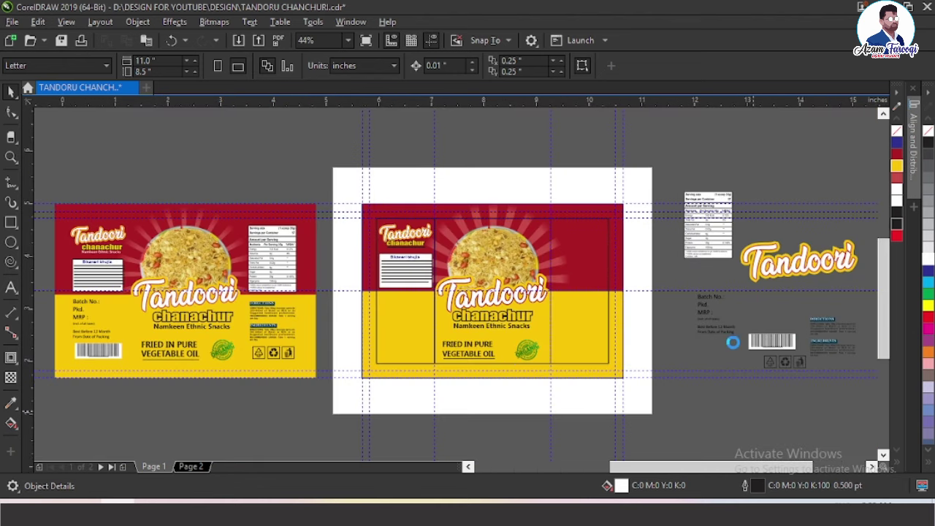
# Move the Batch No., Pkd. and MRP text group into the left panel's yellow area, left-aligned with the description text, and nudge it down slightly.
pyautogui.scroll(2, 731, 340)
pyautogui.click(732, 263)
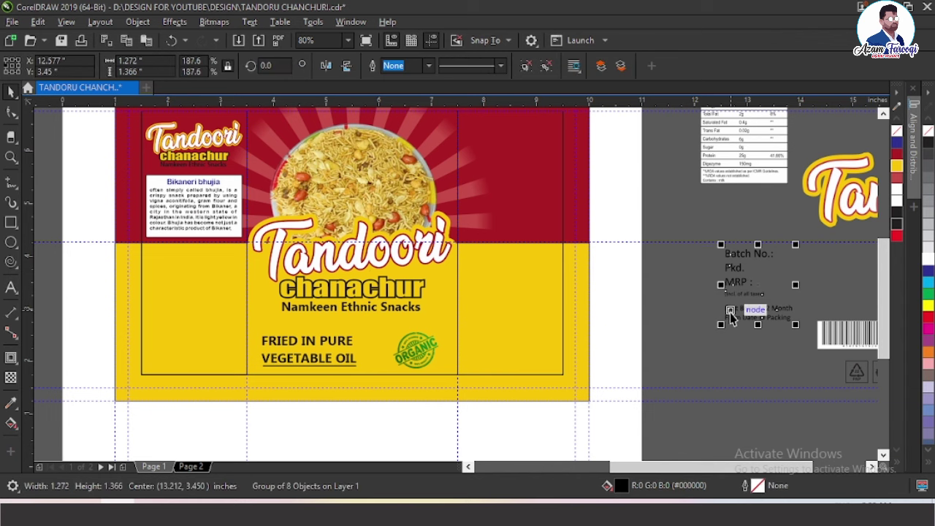
pyautogui.click(720, 308)
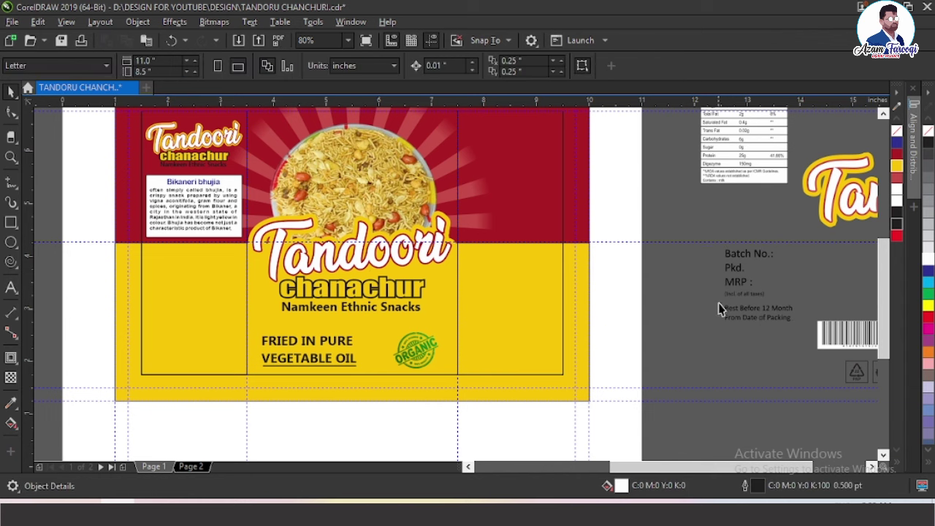
pyautogui.click(767, 311)
pyautogui.moveTo(218, 315); pyautogui.dragTo(211, 314)
pyautogui.keyDown('shift'); pyautogui.click(186, 197); pyautogui.keyUp('shift')
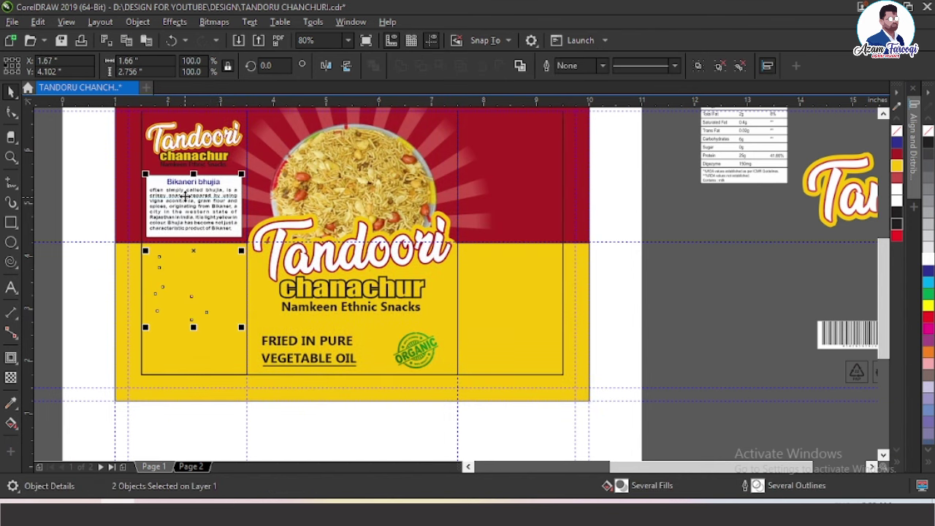
pyautogui.keyDown('shift'); pyautogui.click(184, 198); pyautogui.keyUp('shift')
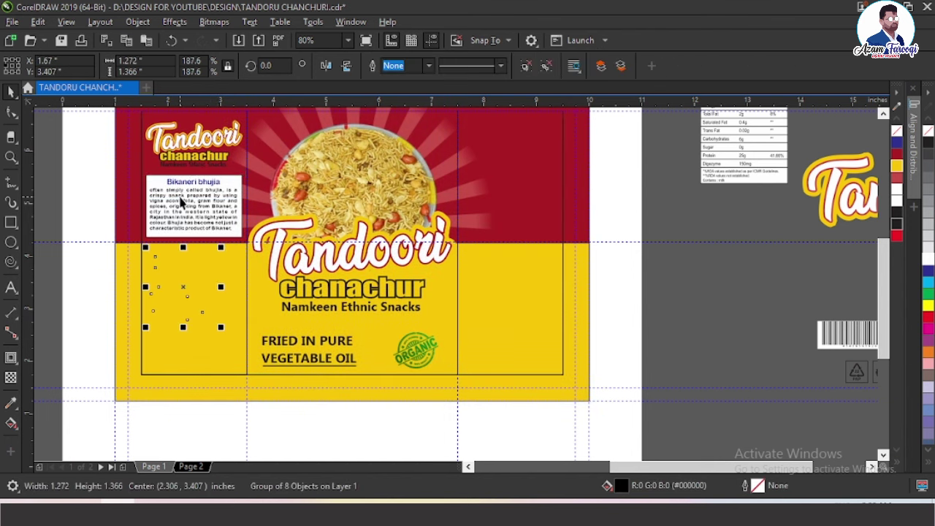
pyautogui.press('Down')
pyautogui.press('Down')
pyautogui.press('Down')
pyautogui.press('Down')
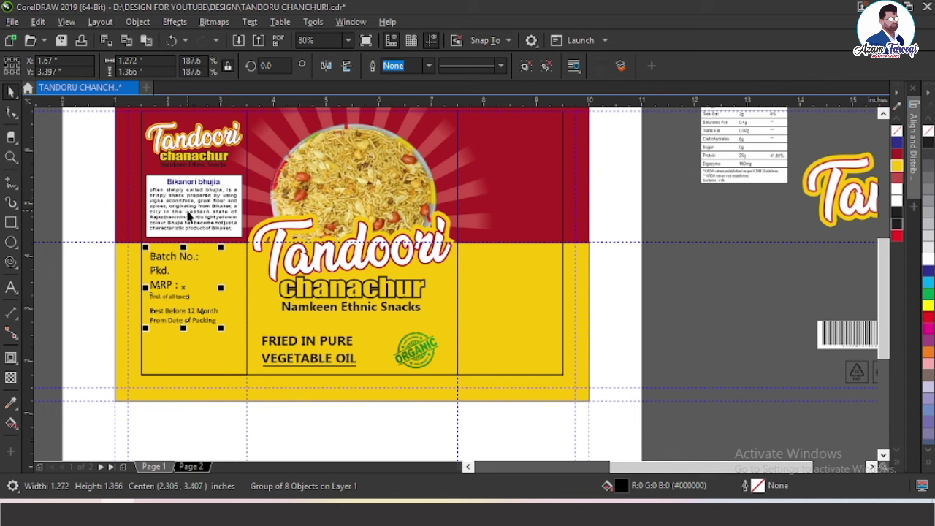
# Place the barcode below the "Best Before 12 Month" text and centre it horizontally on the left panel.
pyautogui.click(860, 358)
pyautogui.moveTo(860, 358); pyautogui.dragTo(177, 344)
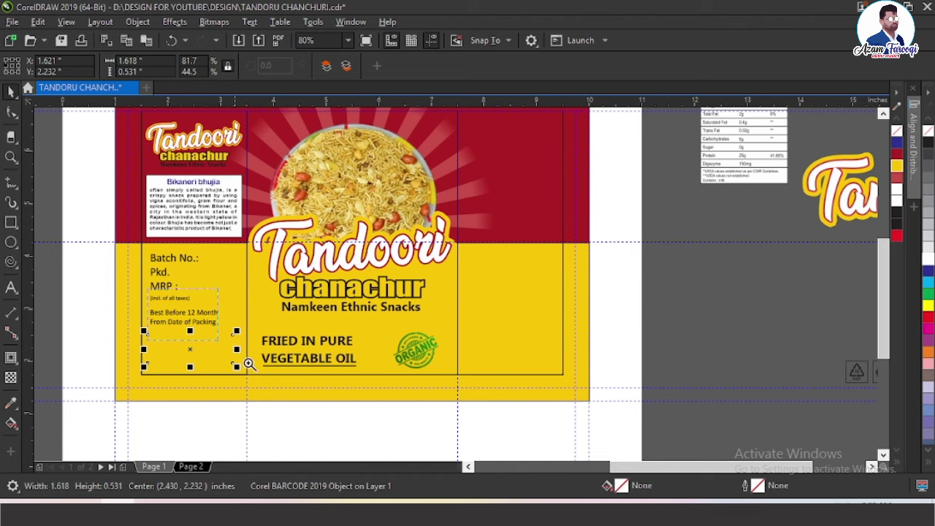
pyautogui.scroll(4, 342, 432)
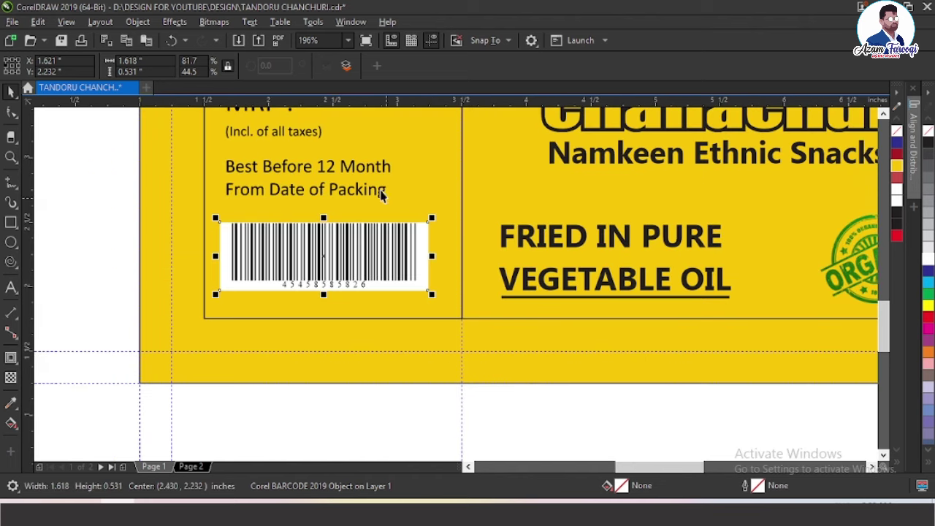
pyautogui.keyDown('shift'); pyautogui.click(392, 210); pyautogui.keyUp('shift')
pyautogui.press('c')
pyautogui.press('Escape')
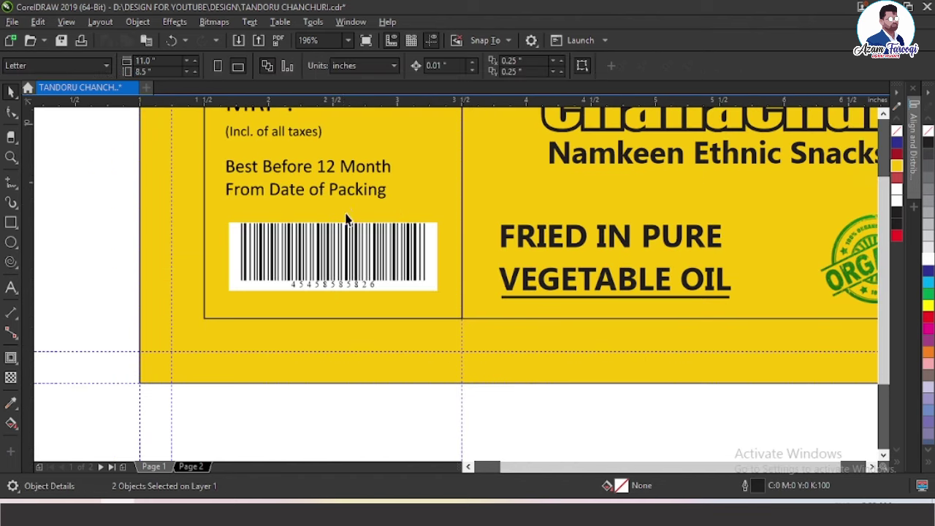
pyautogui.press('F4')
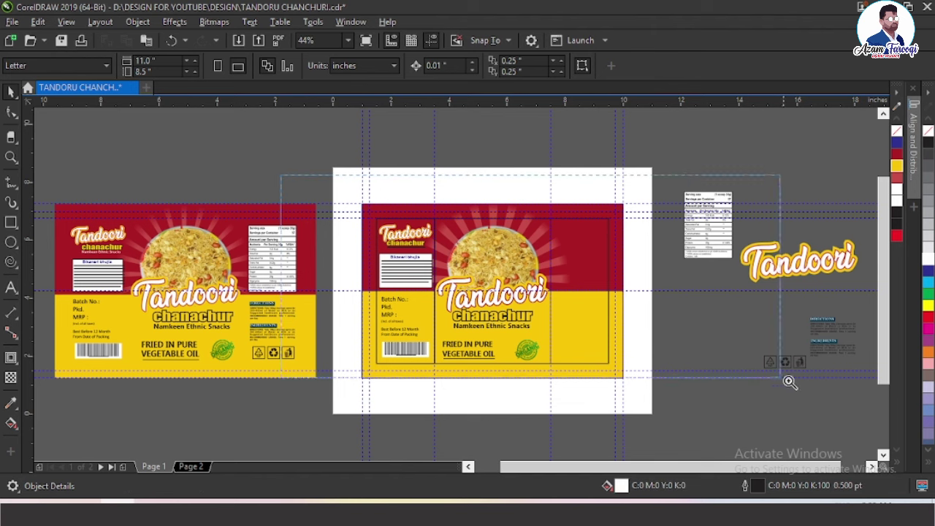
# Move the nutrition table into the right panel's red area and centre it horizontally on that panel.
pyautogui.scroll(2, 458, 293)
pyautogui.moveTo(652, 216); pyautogui.dragTo(485, 261)
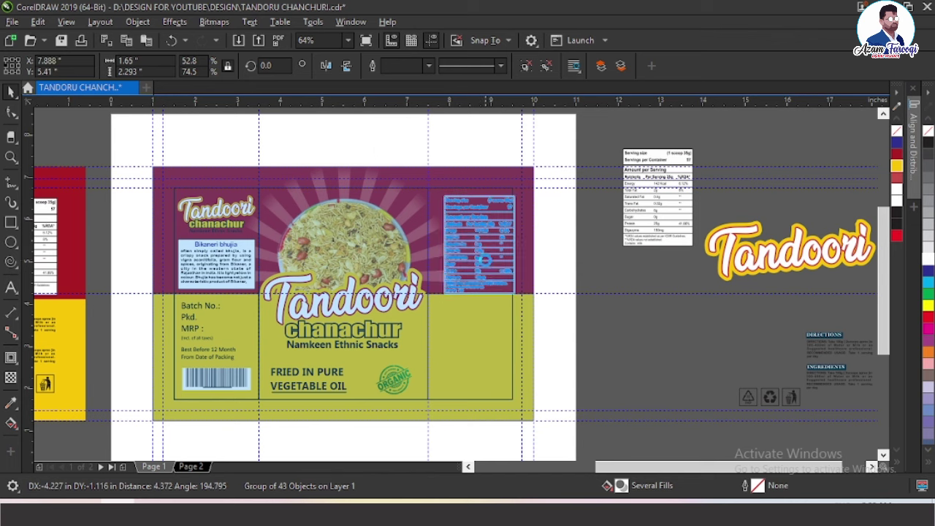
pyautogui.keyDown('shift'); pyautogui.click(475, 334); pyautogui.keyUp('shift')
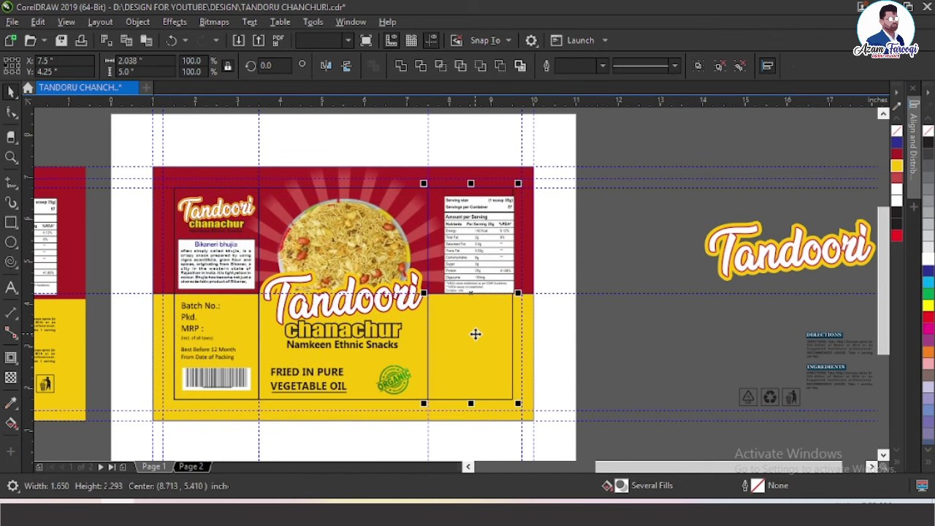
pyautogui.press('c')
# Align the nutrition table's top edge with the small Tandoori chanachur group in the left panel.
pyautogui.press('F2')
pyautogui.moveTo(191, 187); pyautogui.dragTo(575, 344)
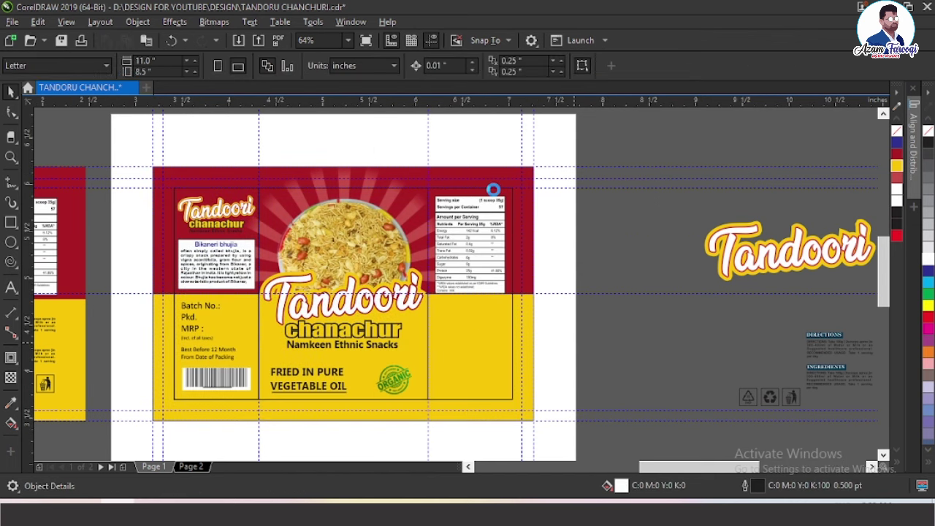
pyautogui.click(619, 209)
pyautogui.scroll(-1, 552, 183)
pyautogui.scroll(-3, 677, 216)
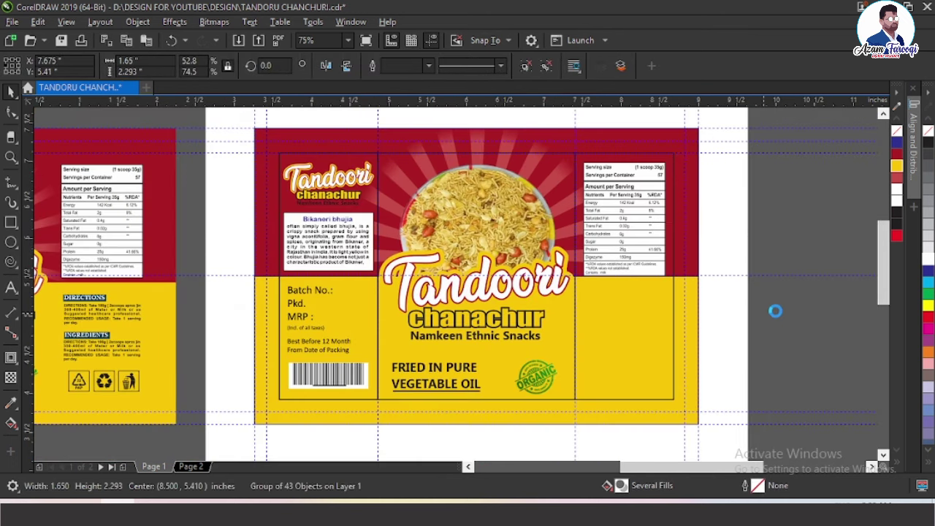
pyautogui.scroll(2, 772, 309)
pyautogui.keyDown('shift'); pyautogui.click(165, 228); pyautogui.keyUp('shift')
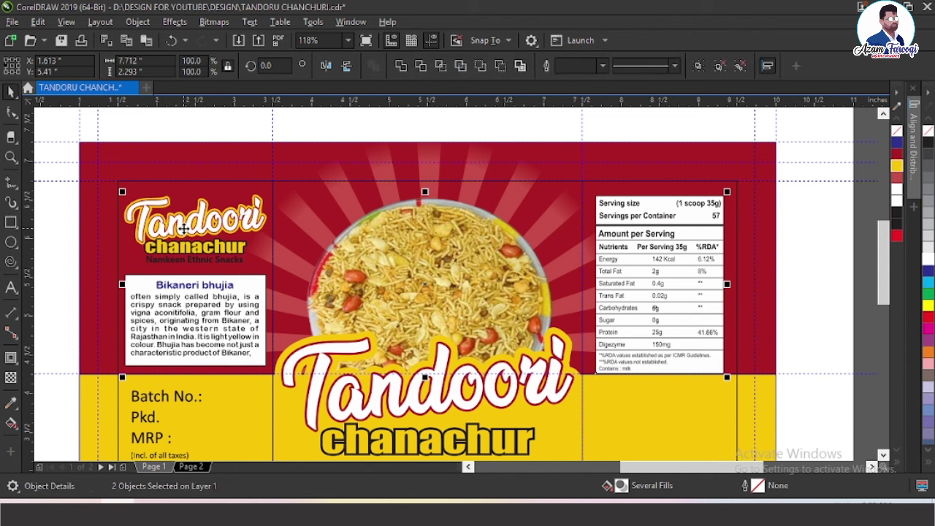
pyautogui.press('t')
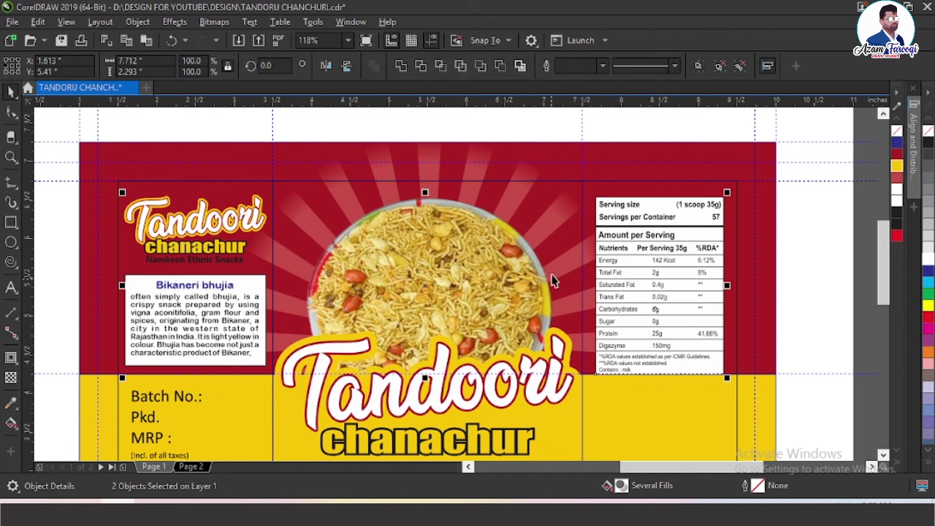
pyautogui.press('Escape')
# Nudge the nutrition table up by about 0.06 inch so it clears the yellow area.
pyautogui.click(661, 293)
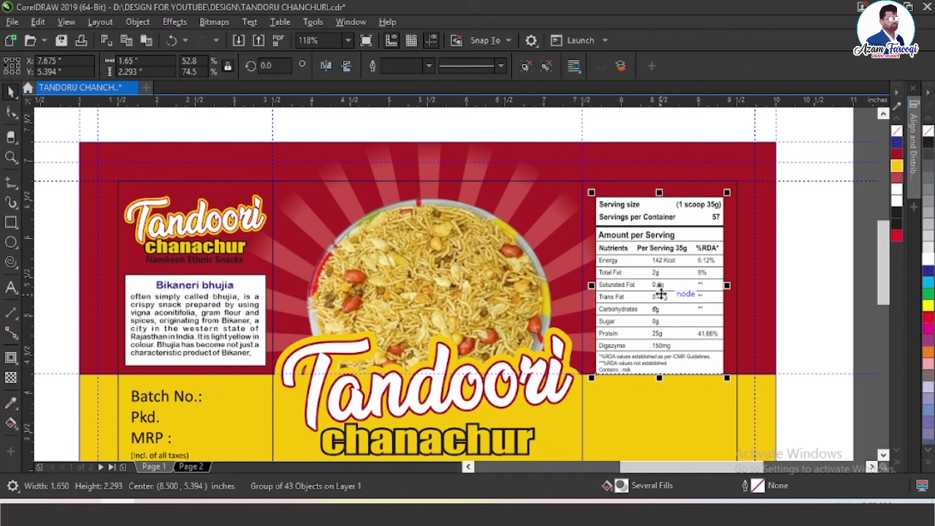
pyautogui.press('Up')
pyautogui.press('Up')
pyautogui.press('Up')
pyautogui.press('Up')
pyautogui.press('Up')
pyautogui.press('Up')
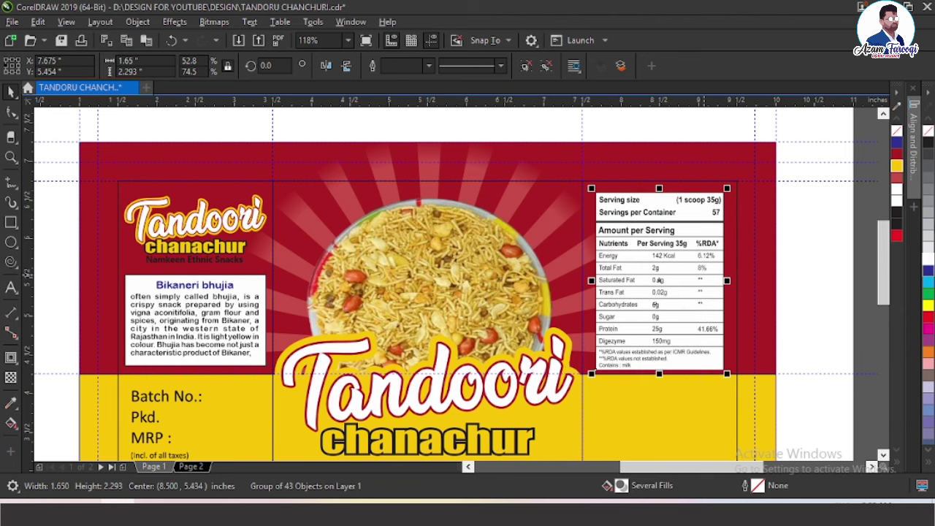
# Lower the yellow rectangle's top edge to reduce its height to about 2.89 inches.
pyautogui.moveTo(310, 241); pyautogui.dragTo(650, 383)
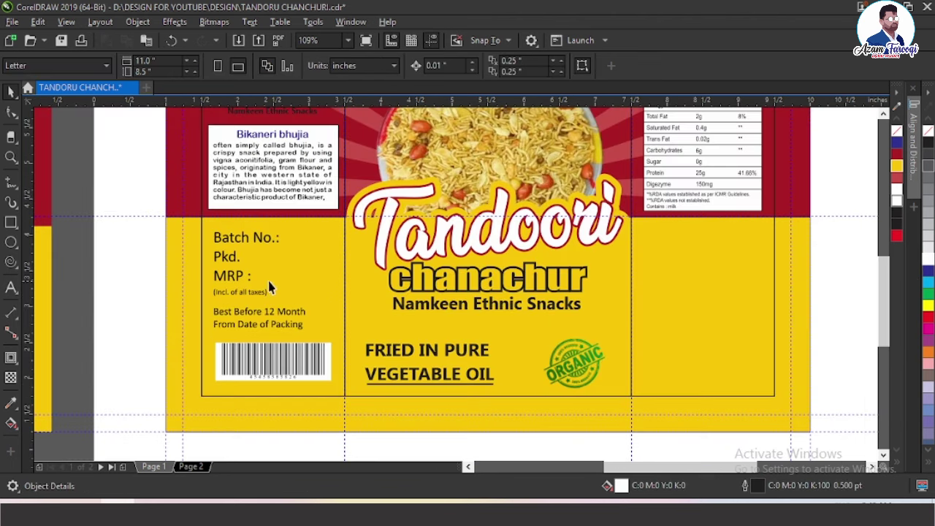
pyautogui.click(175, 241)
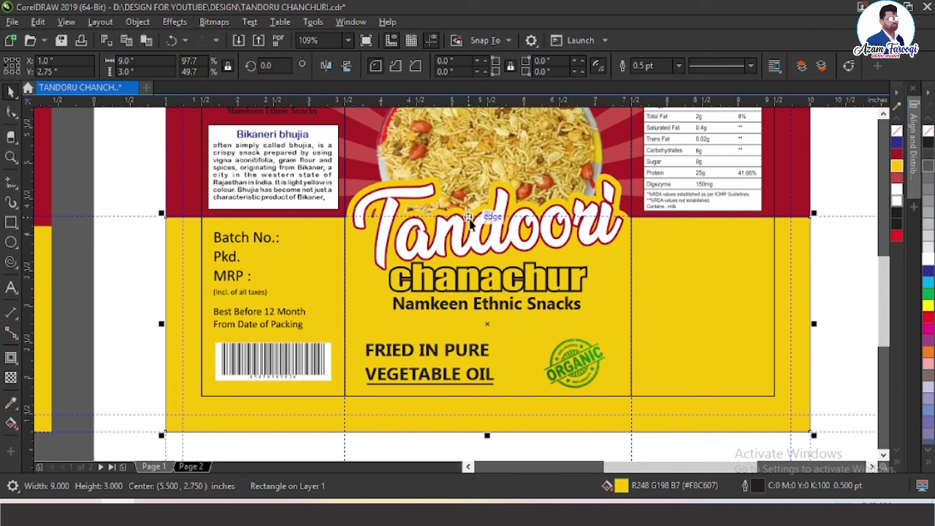
pyautogui.moveTo(487, 216); pyautogui.dragTo(487, 223)
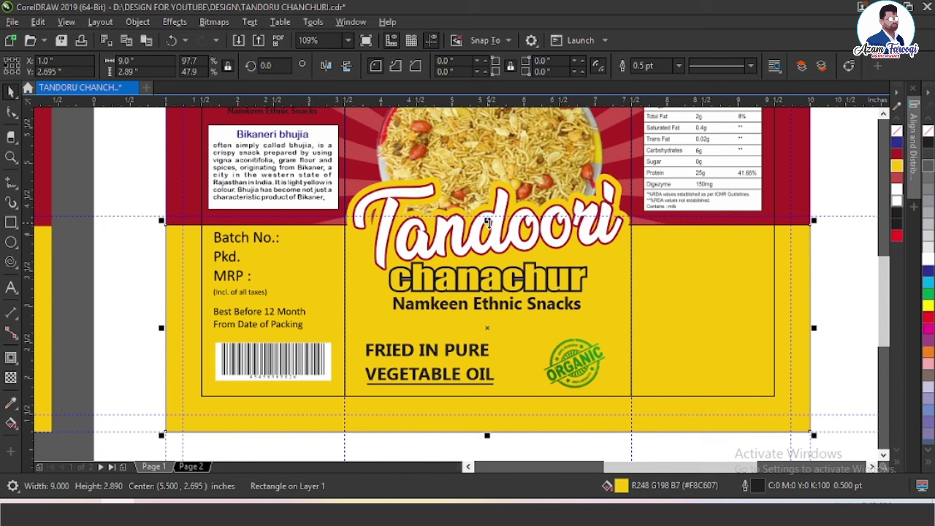
pyautogui.press('F4')
pyautogui.press('Escape')
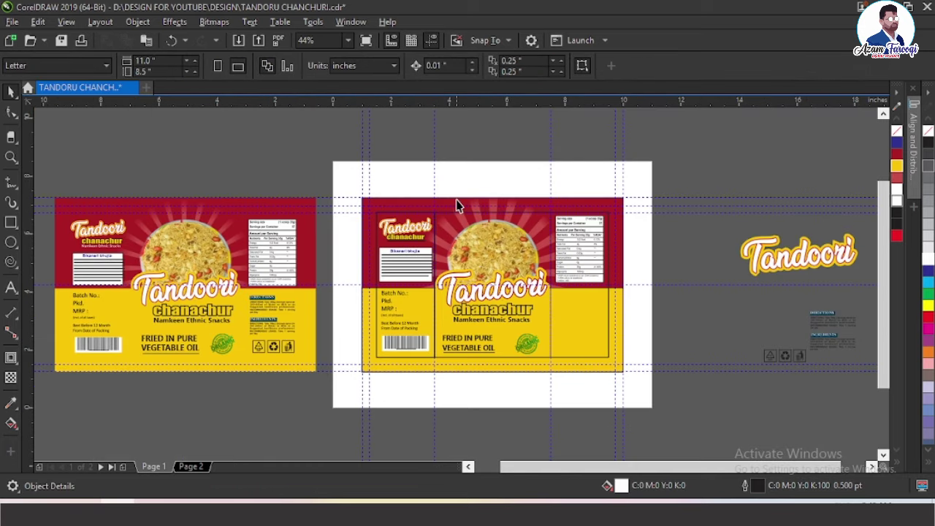
# Nudge the sunburst rays downward inside the red PowerClip rectangle.
pyautogui.click(457, 204)
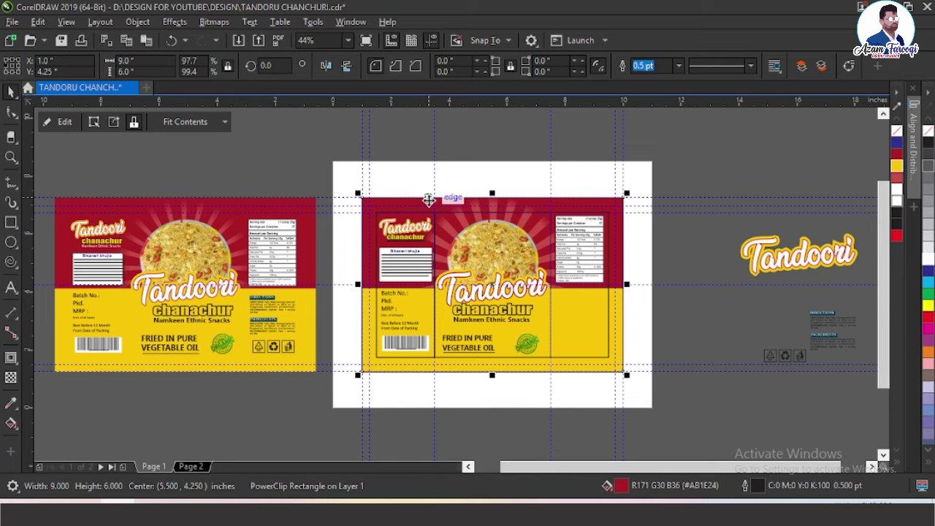
pyautogui.click(99, 127)
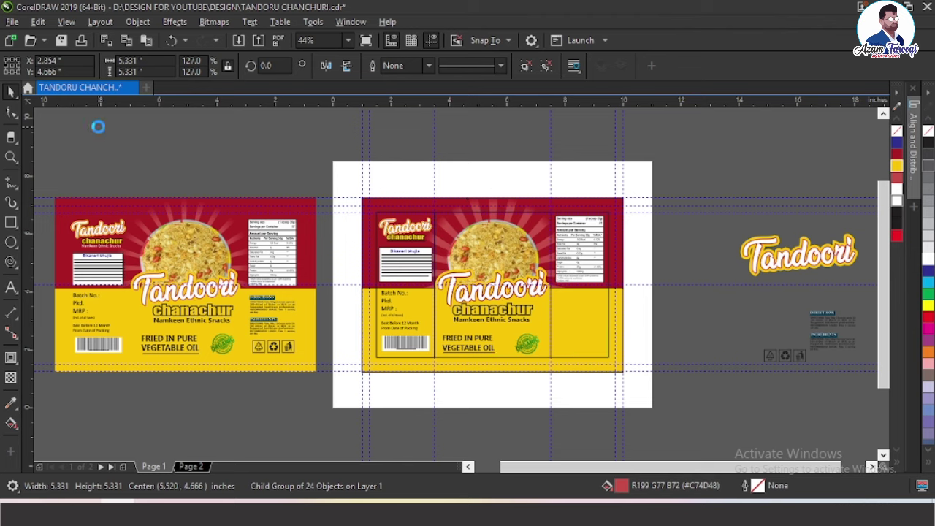
pyautogui.press('Down')
pyautogui.press('Down')
pyautogui.press('Down')
pyautogui.press('Down')
pyautogui.press('Down')
pyautogui.press('Down')
pyautogui.press('Down')
pyautogui.press('Down')
pyautogui.press('Down')
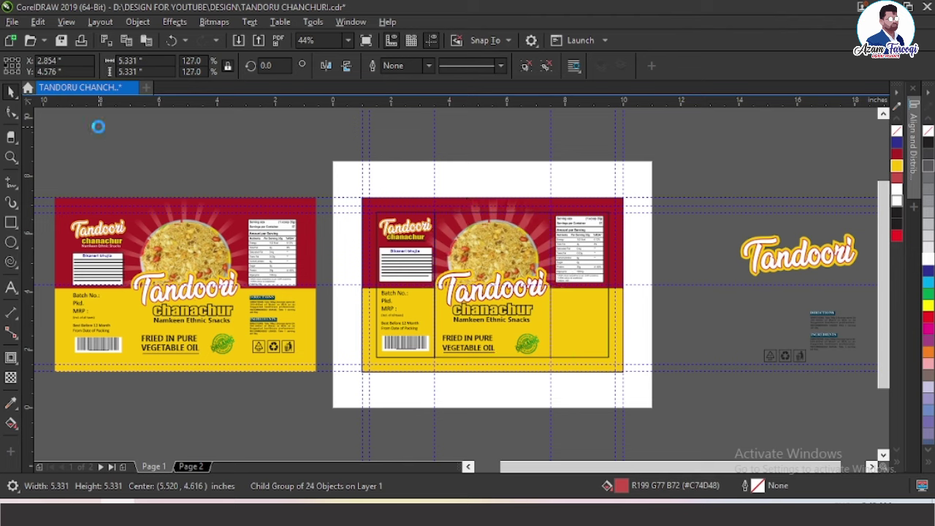
pyautogui.press('Down')
pyautogui.press('Down')
pyautogui.press('Down')
pyautogui.press('Down')
pyautogui.press('Down')
pyautogui.press('Down')
pyautogui.press('Down')
# Nudge the nutrition table slightly down within the right panel's red area.
pyautogui.press('F2')
pyautogui.moveTo(366, 202); pyautogui.dragTo(644, 317)
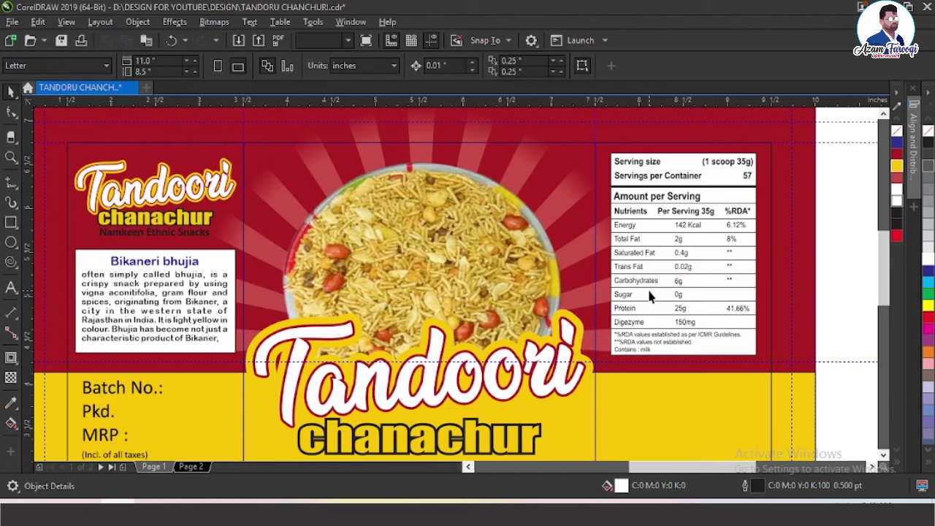
pyautogui.click(650, 295)
pyautogui.press('Down')
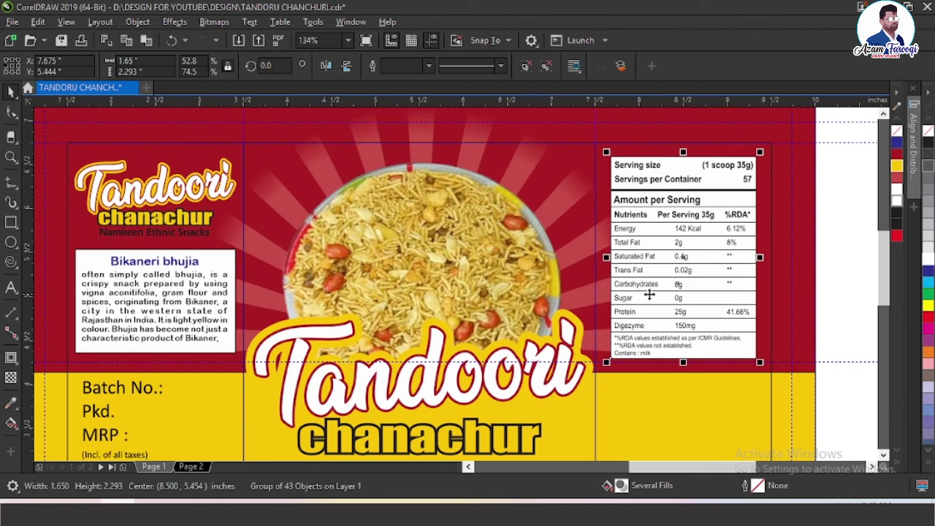
pyautogui.press('Escape')
# Group the DIRECTIONS and INGREDIENTS text blocks and place them in the right panel's yellow area, centred horizontally under the nutrition table.
pyautogui.press('F3')
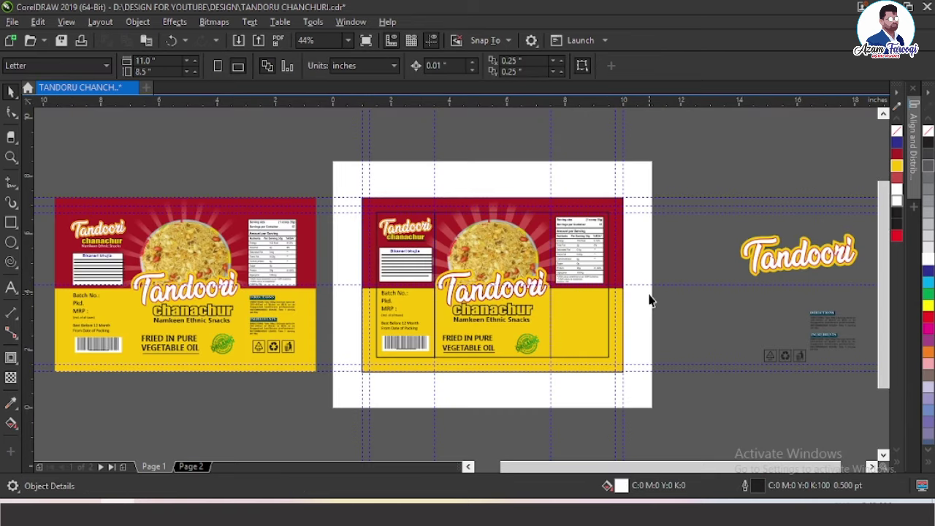
pyautogui.hscroll(2, 866, 375)
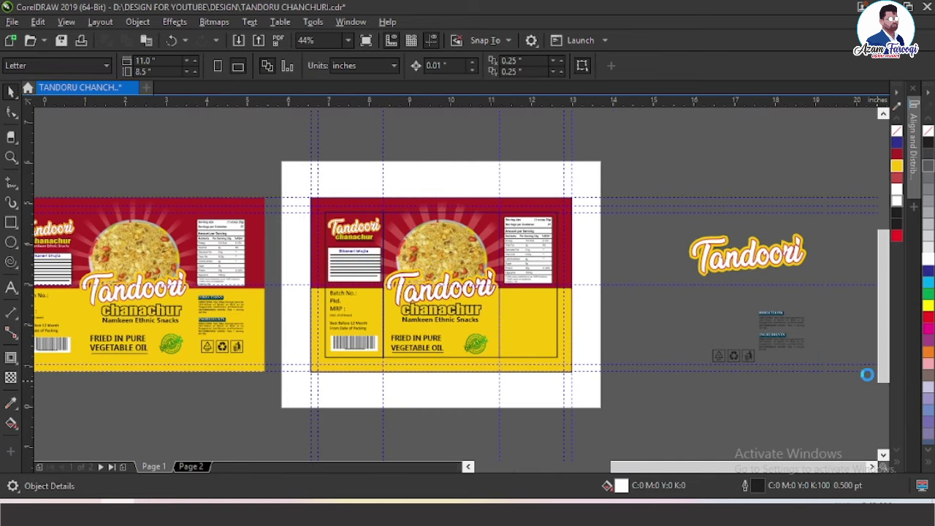
pyautogui.scroll(1, 767, 313)
pyautogui.click(741, 279)
pyautogui.keyDown('shift'); pyautogui.click(748, 315); pyautogui.keyUp('shift')
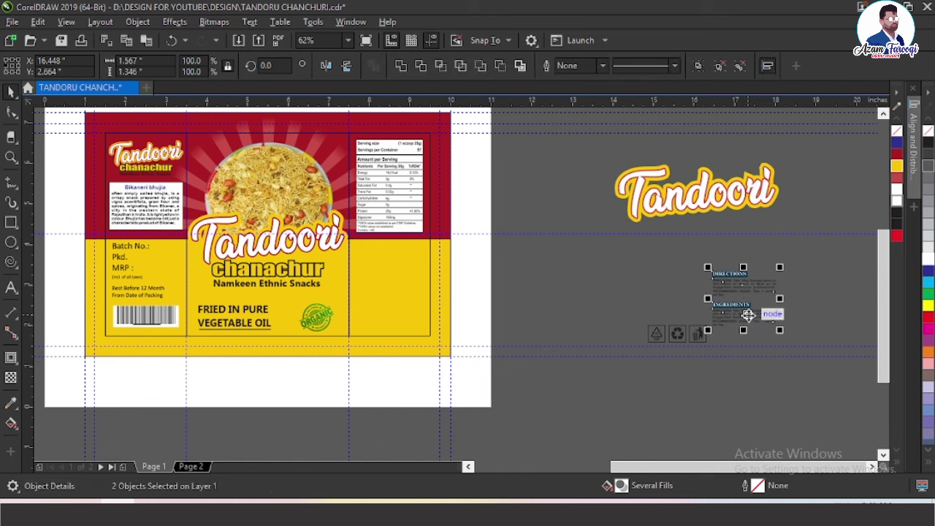
pyautogui.hotkey('ctrl', 'g')
pyautogui.moveTo(744, 306); pyautogui.dragTo(394, 281)
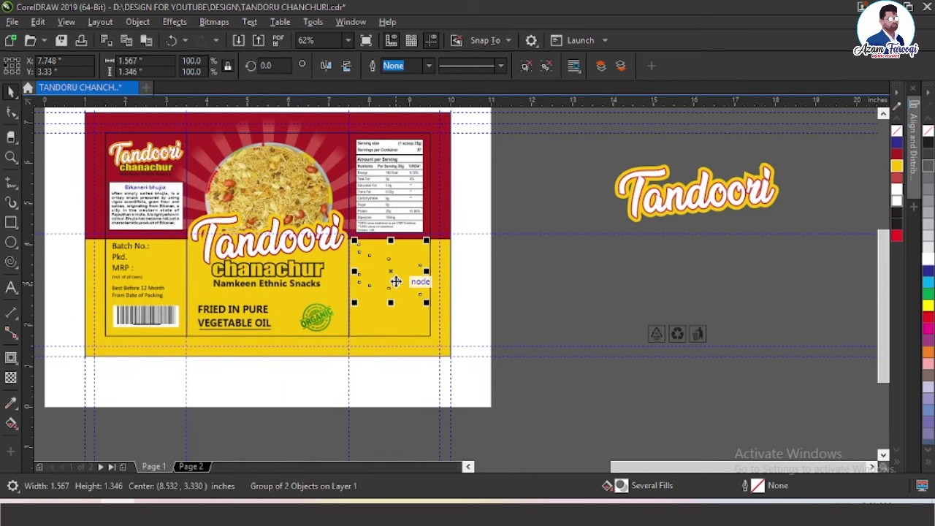
pyautogui.hotkey('ctrl', 'u')
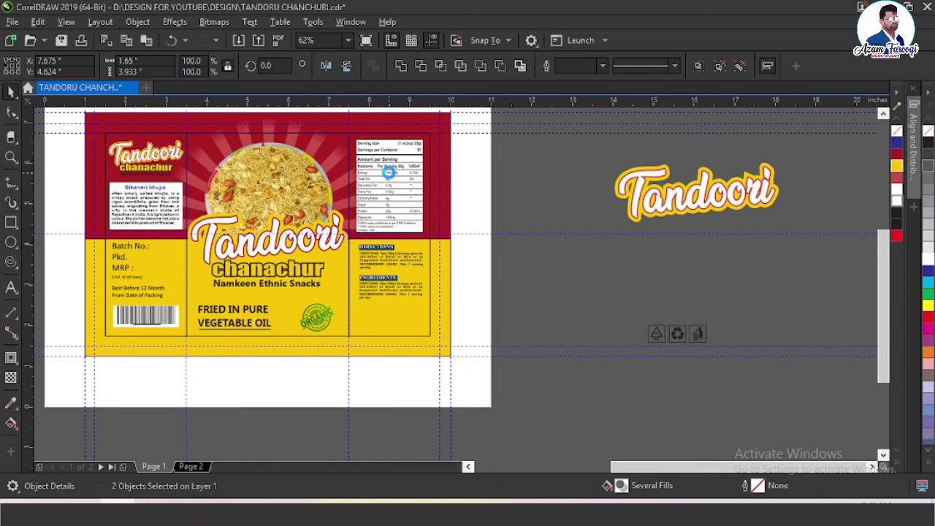
pyautogui.hotkey('ctrl', 'g')
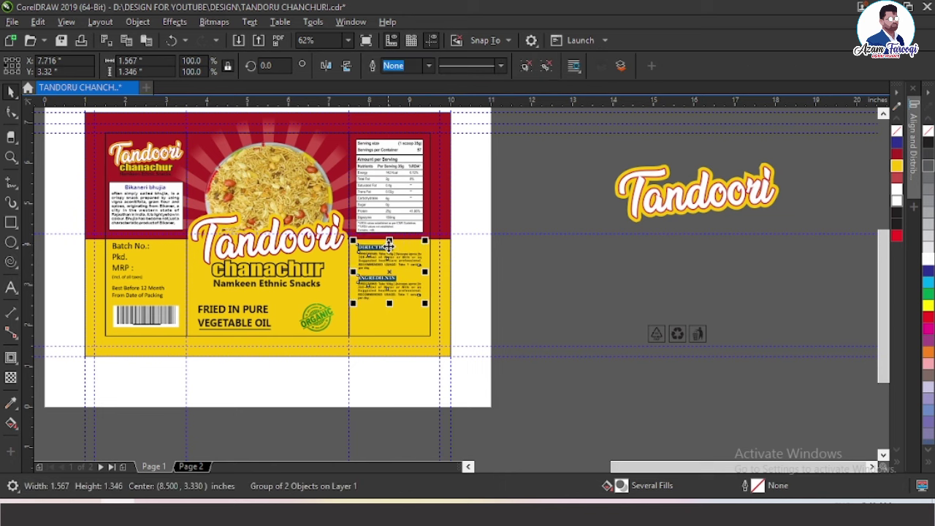
# Place the three recycling and disposal icons in the right panel's yellow area below the INGREDIENTS text, centred horizontally with that text.
pyautogui.moveTo(615, 313); pyautogui.dragTo(726, 365)
pyautogui.moveTo(682, 330); pyautogui.dragTo(397, 318)
pyautogui.scroll(4, 499, 343)
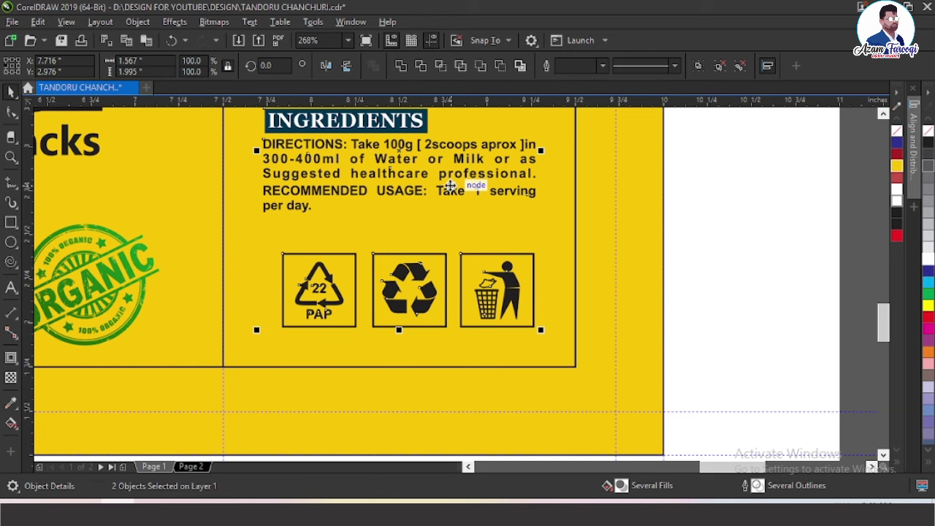
pyautogui.press('Left')
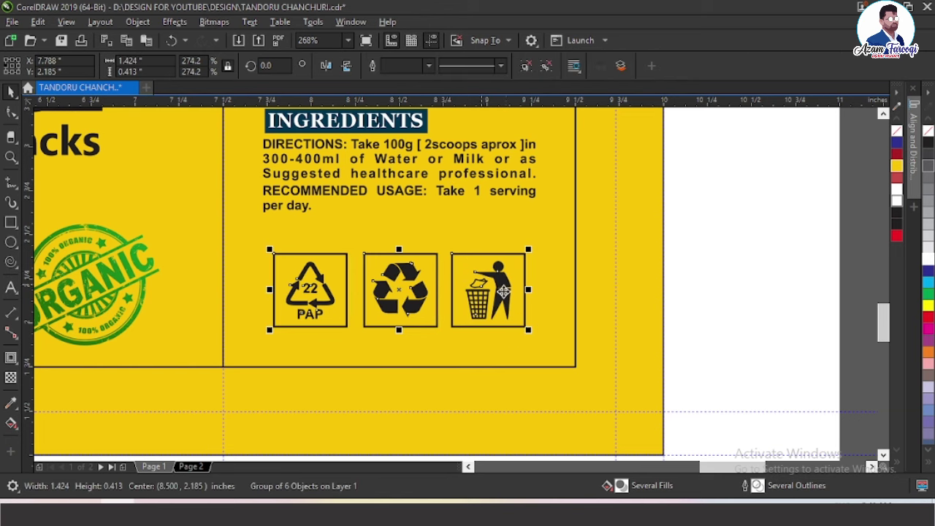
pyautogui.moveTo(600, 363); pyautogui.dragTo(599, 364)
pyautogui.press('Escape')
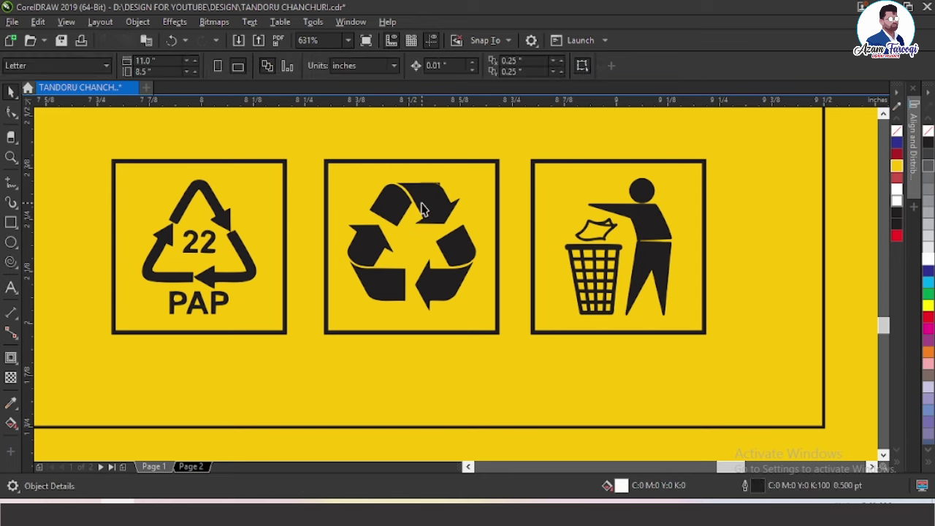
# Try a white fill on the middle recycling-arrows symbol and set its fill back to black.
pyautogui.keyDown('ctrl'); pyautogui.click(426, 208); pyautogui.keyUp('ctrl')
pyautogui.click(899, 189)
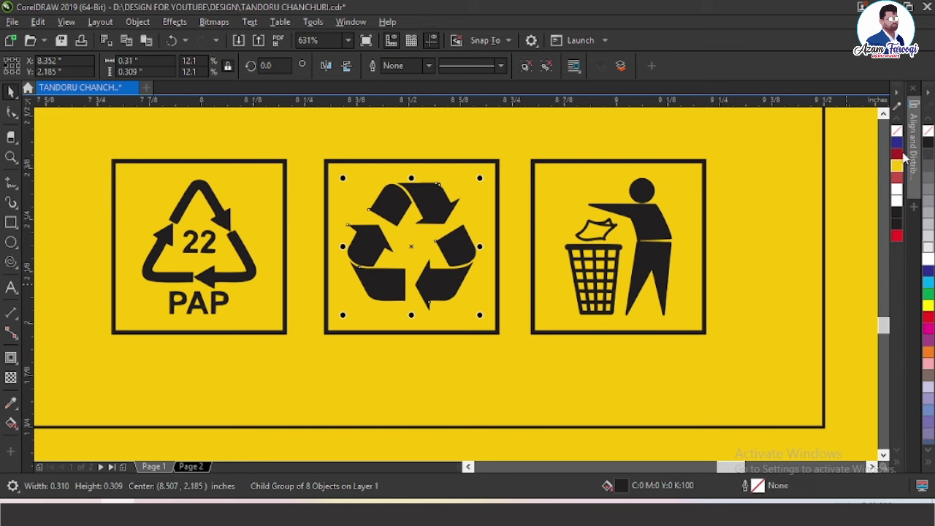
pyautogui.click(900, 145)
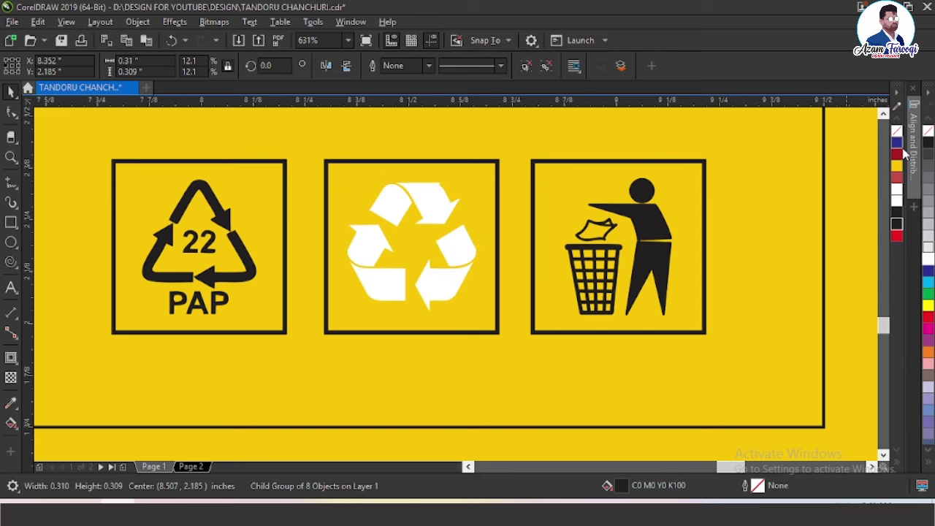
pyautogui.click(897, 224)
pyautogui.press('Escape')
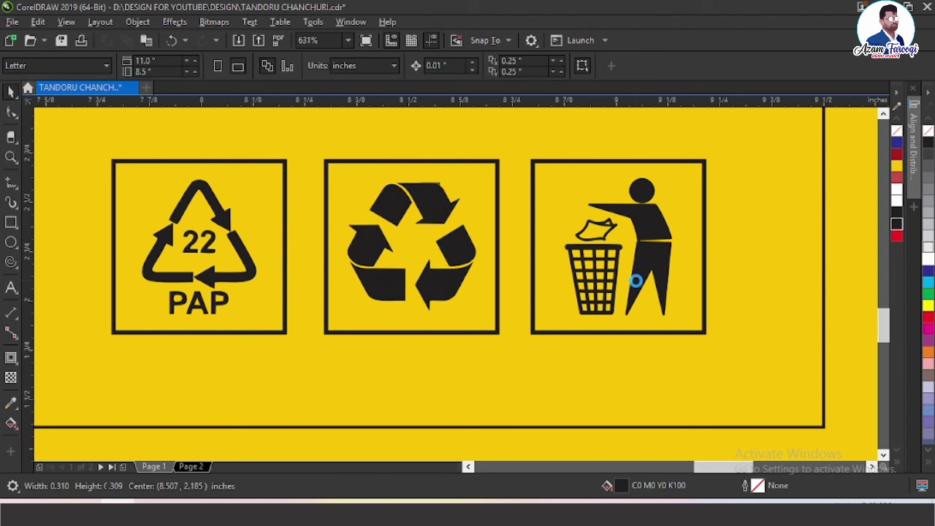
# Delete the spare Tandoori logo lying outside the page beside the label.
pyautogui.scroll(-2, 634, 281)
pyautogui.press('F4')
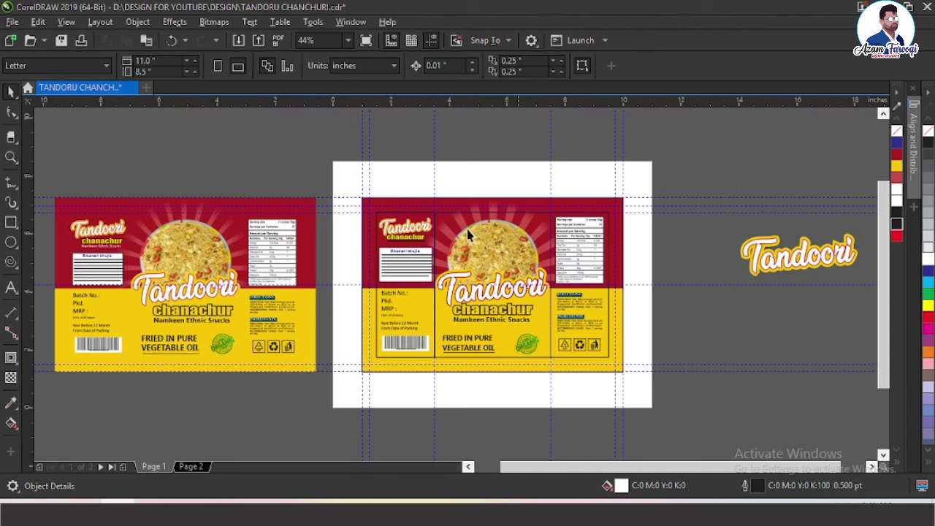
pyautogui.click(745, 263)
pyautogui.press('Delete')
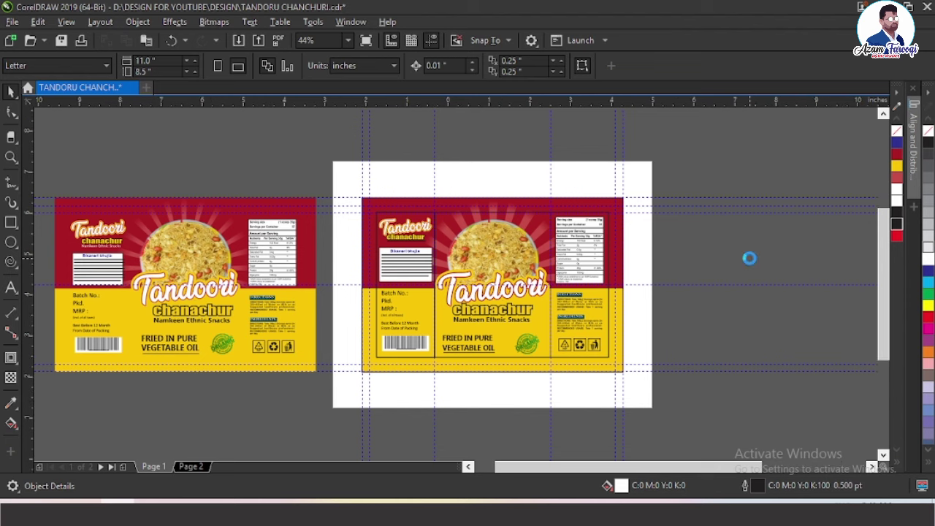
# Compare the original label with the rebuilt label side by side in full-screen preview.
pyautogui.scroll(1, 816, 279)
pyautogui.click(400, 252)
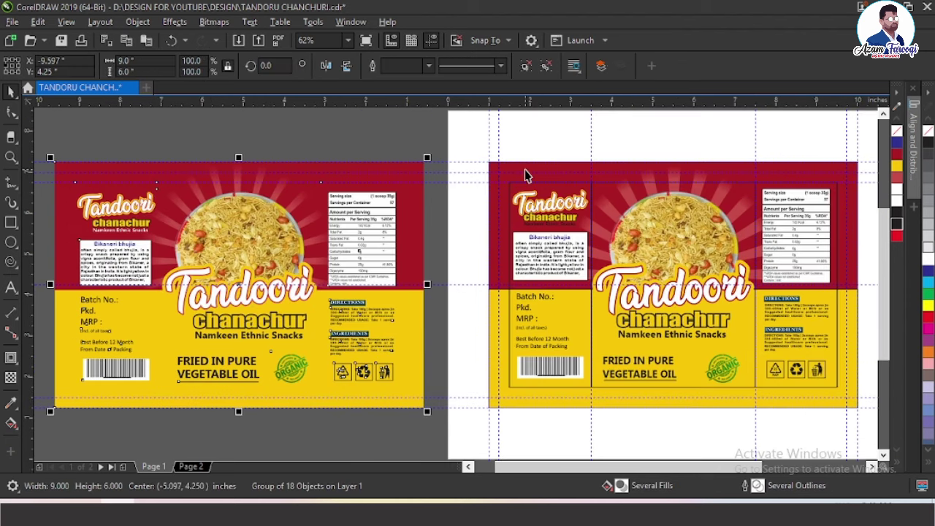
pyautogui.keyDown('shift'); pyautogui.click(525, 174); pyautogui.keyUp('shift')
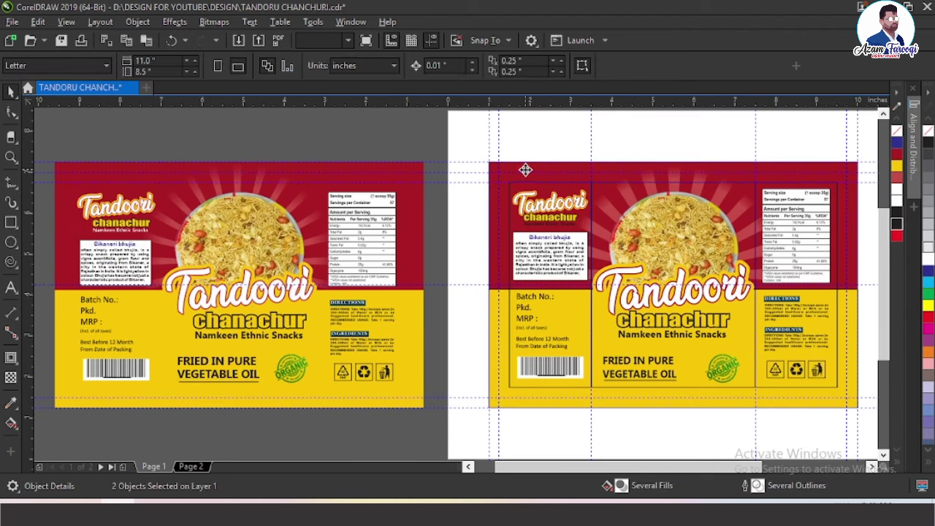
pyautogui.press('F9')
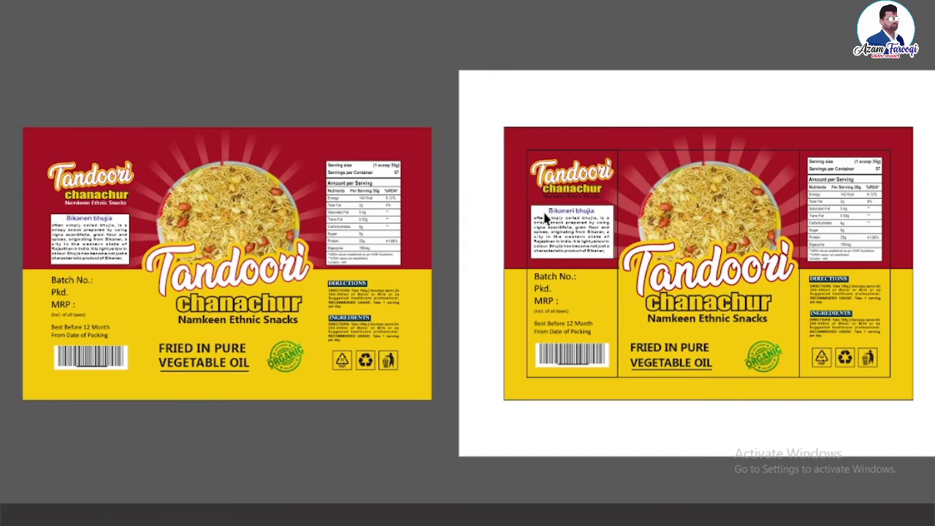